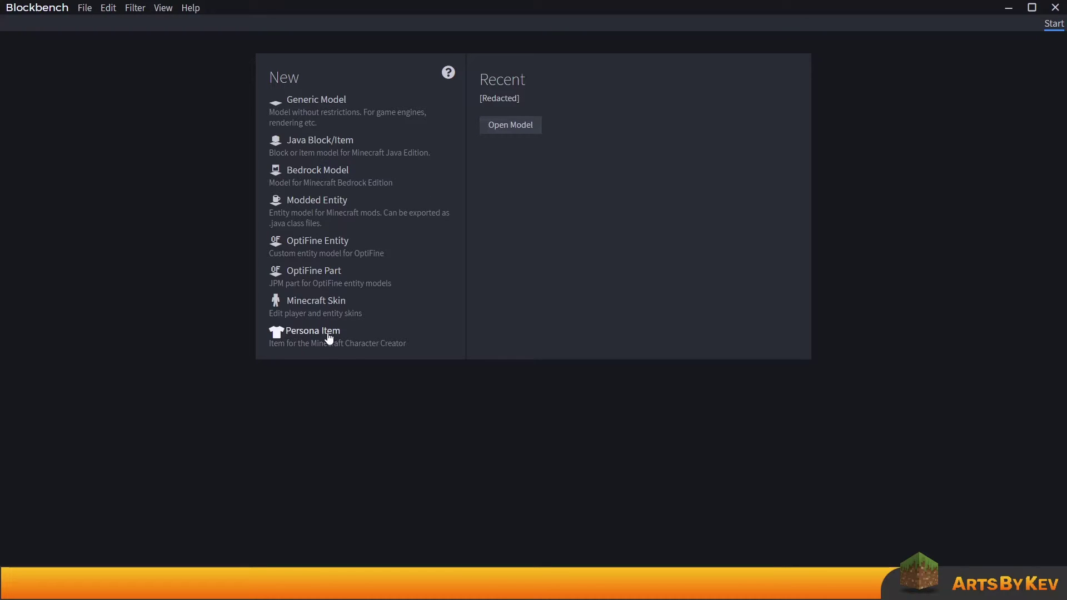
Create a new posed Minecraft skin on the Steve model at 32x resolution
left_click(314, 305)
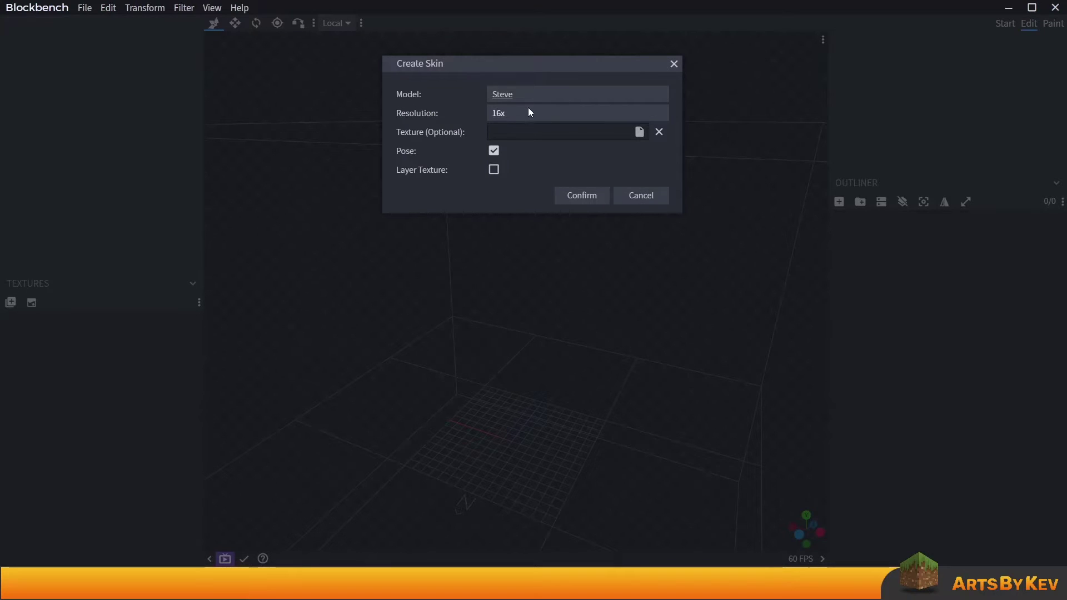
left_click(531, 92)
scroll(567, 196, "down", 5)
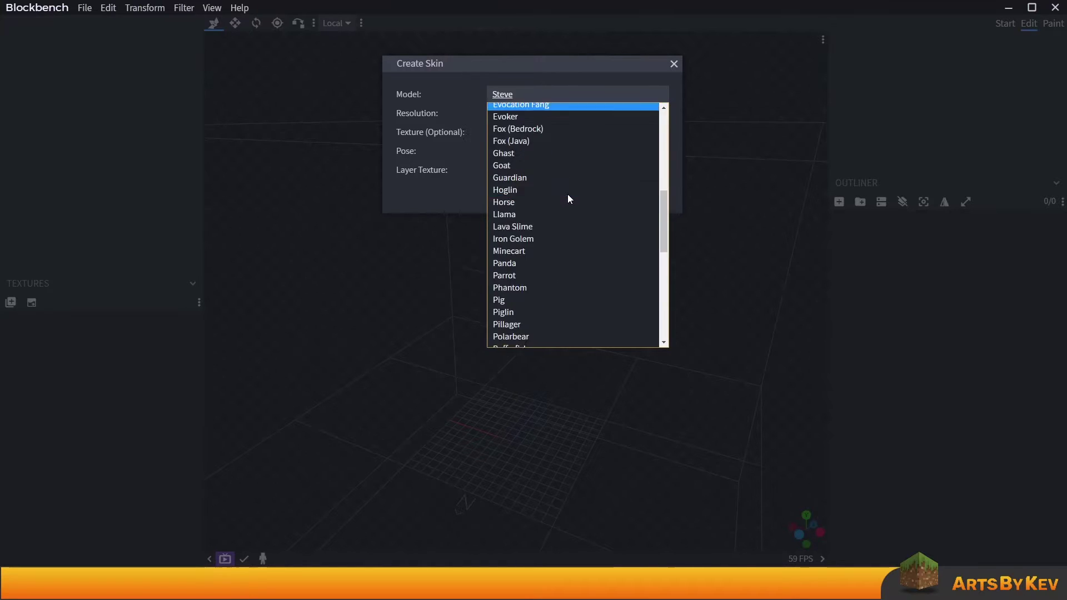
scroll(568, 195, "down", 6)
scroll(568, 193, "up", 10)
left_click(519, 112)
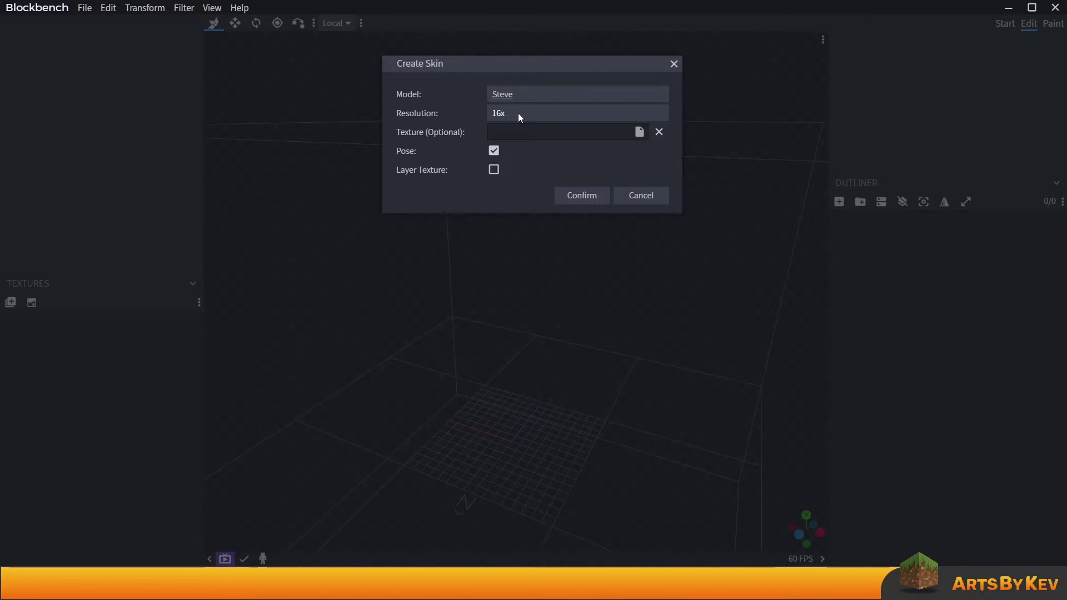
left_click(518, 114)
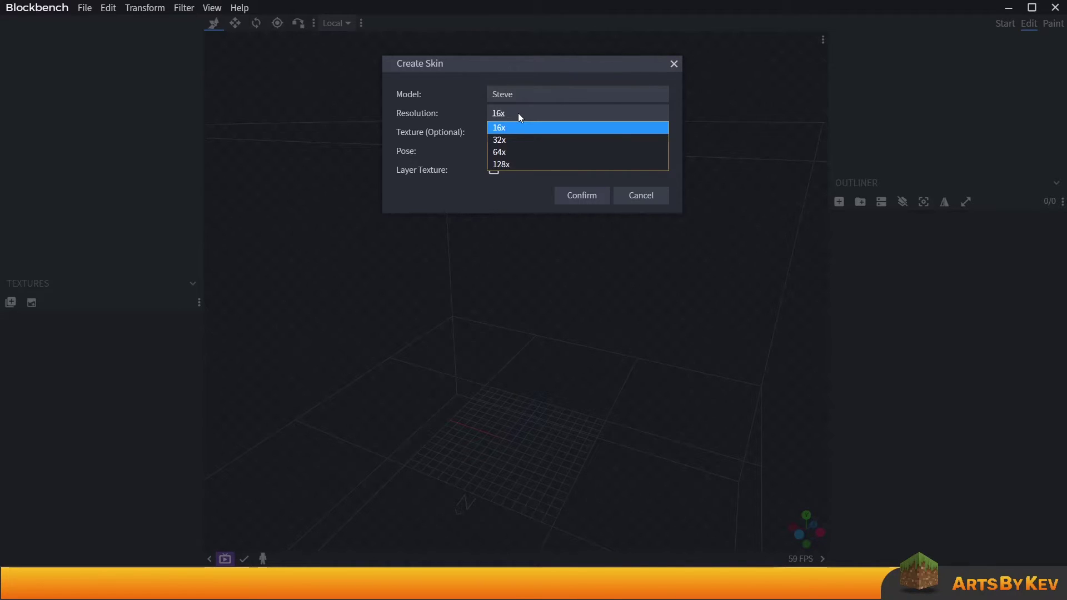
left_click(537, 140)
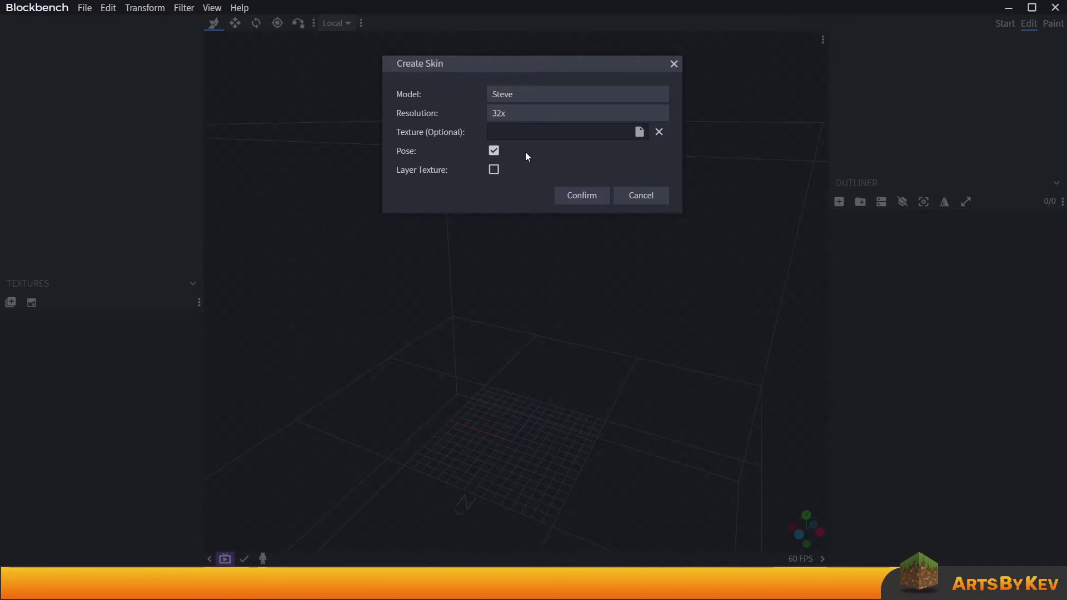
left_click(577, 195)
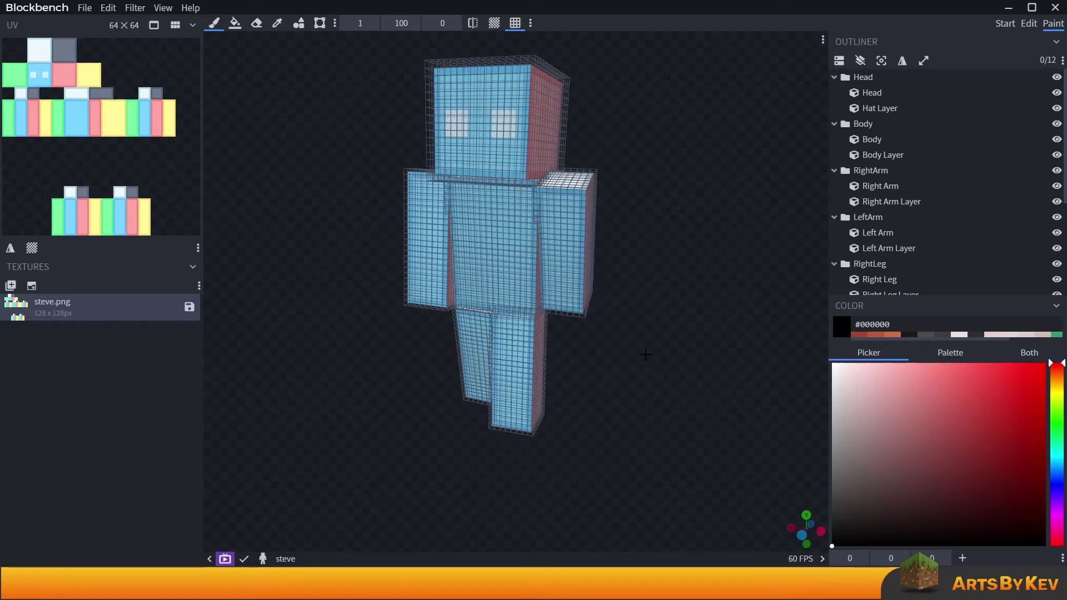
left_click_drag(733, 388, 656, 375)
left_click_drag(723, 310, 679, 303)
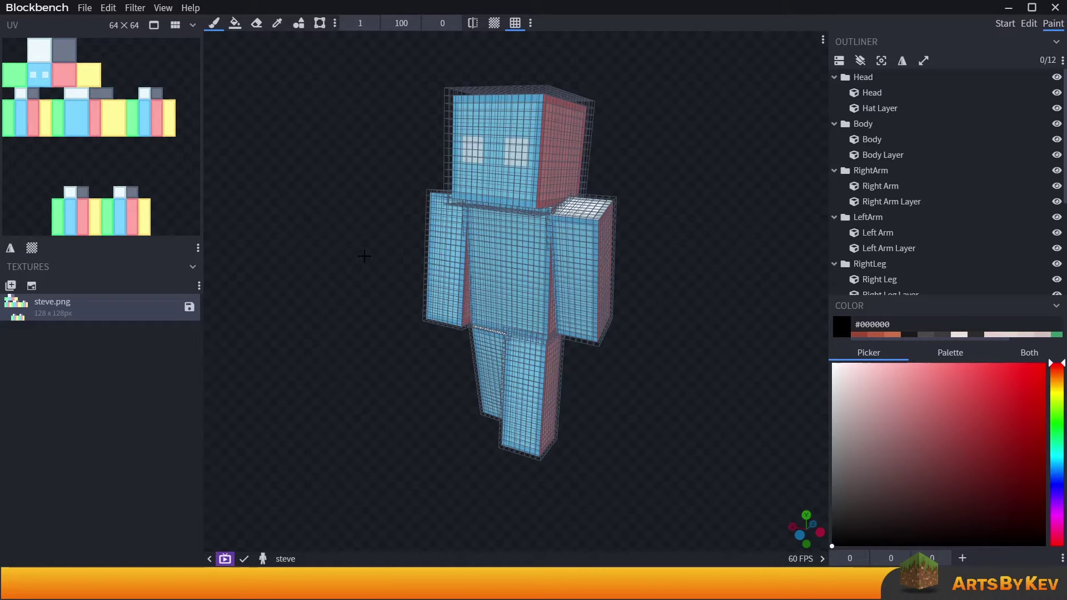
left_click_drag(364, 256, 373, 257)
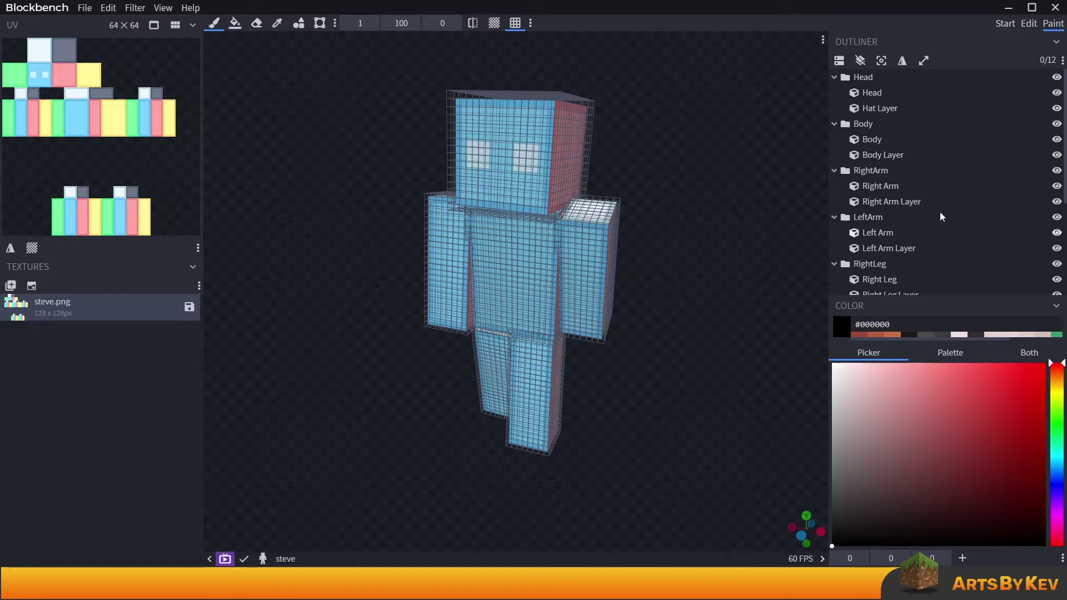
left_click_drag(672, 345, 640, 373)
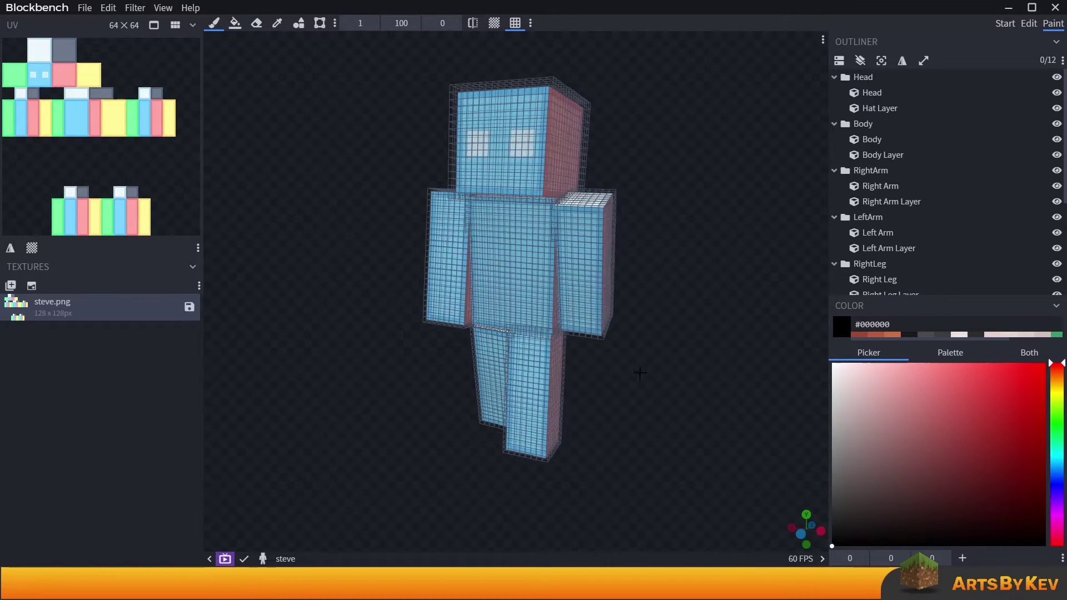
left_click(1057, 170)
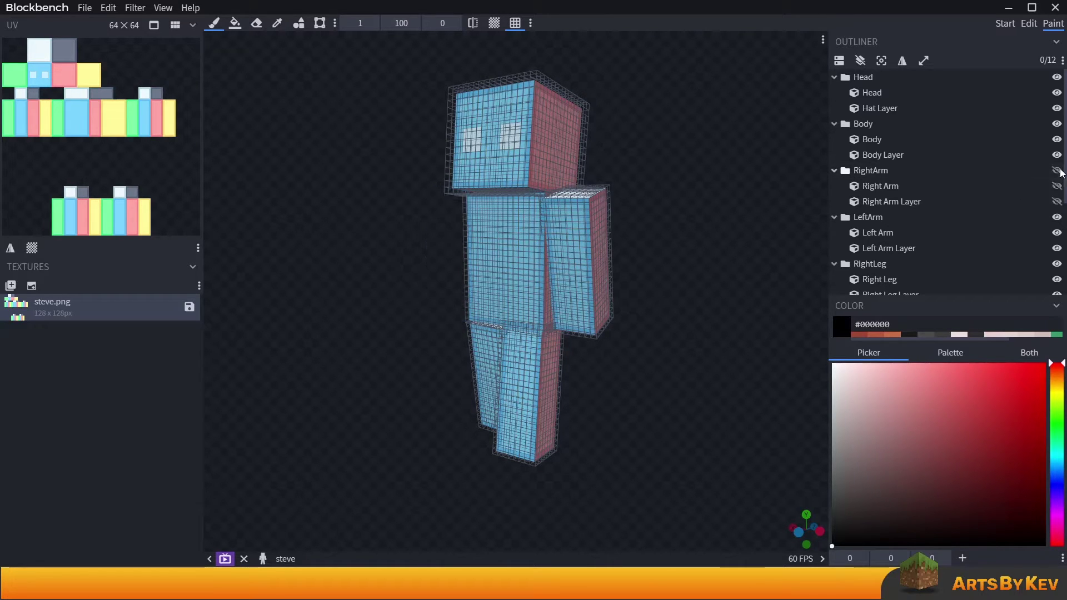
left_click(1057, 170)
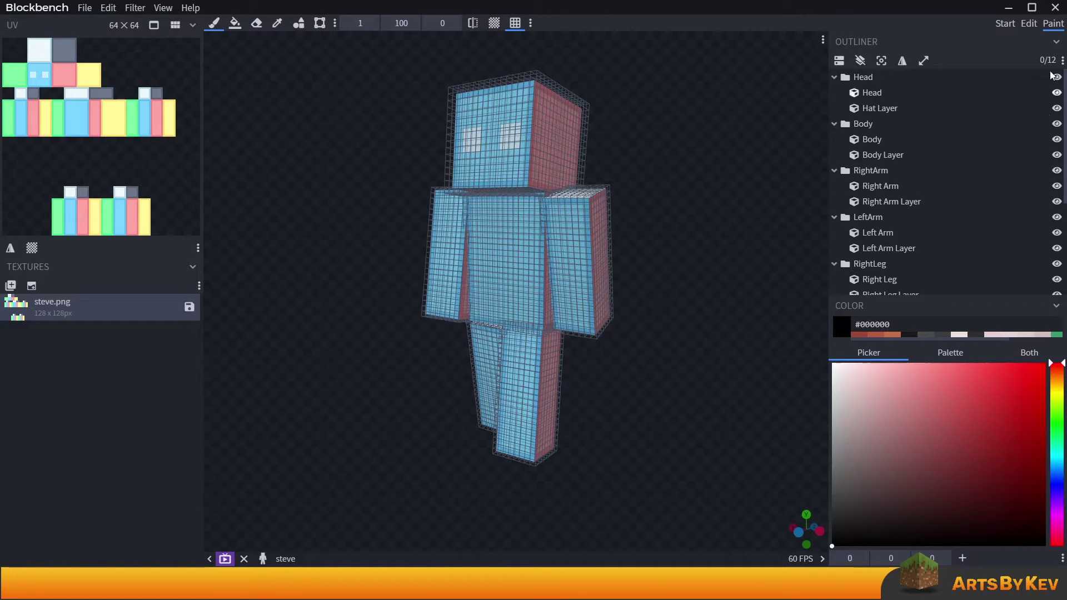
left_click(1057, 123)
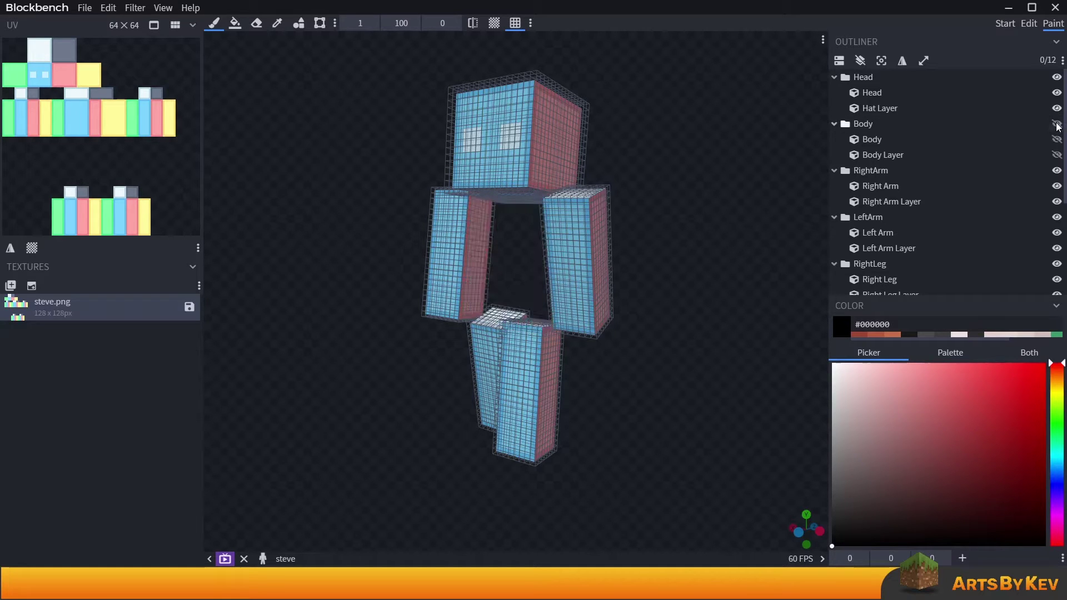
left_click(1057, 123)
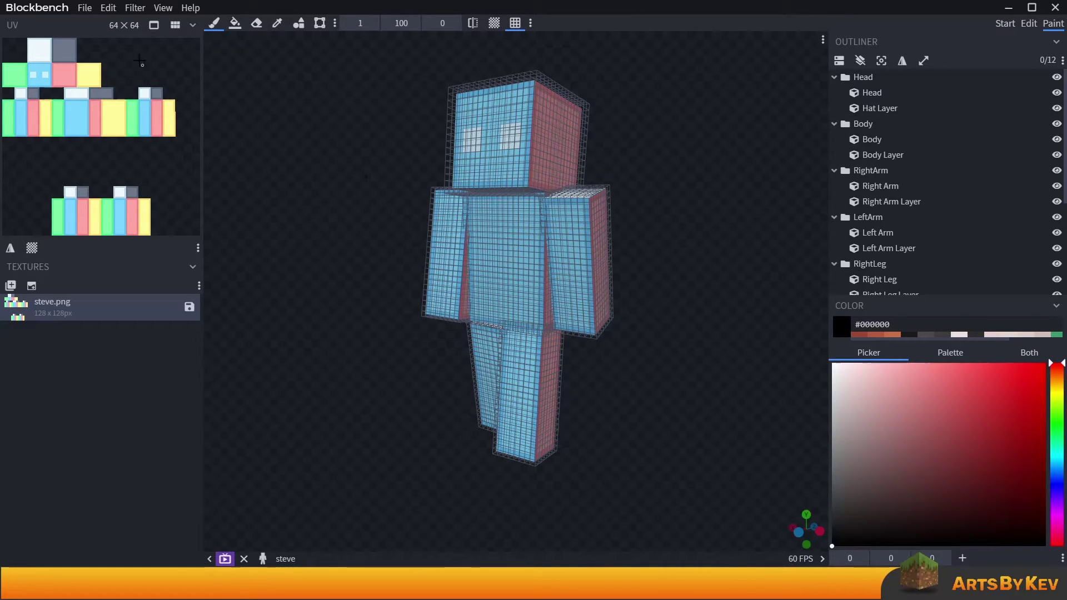
Convert the project to the Bedrock Model format
left_click(85, 8)
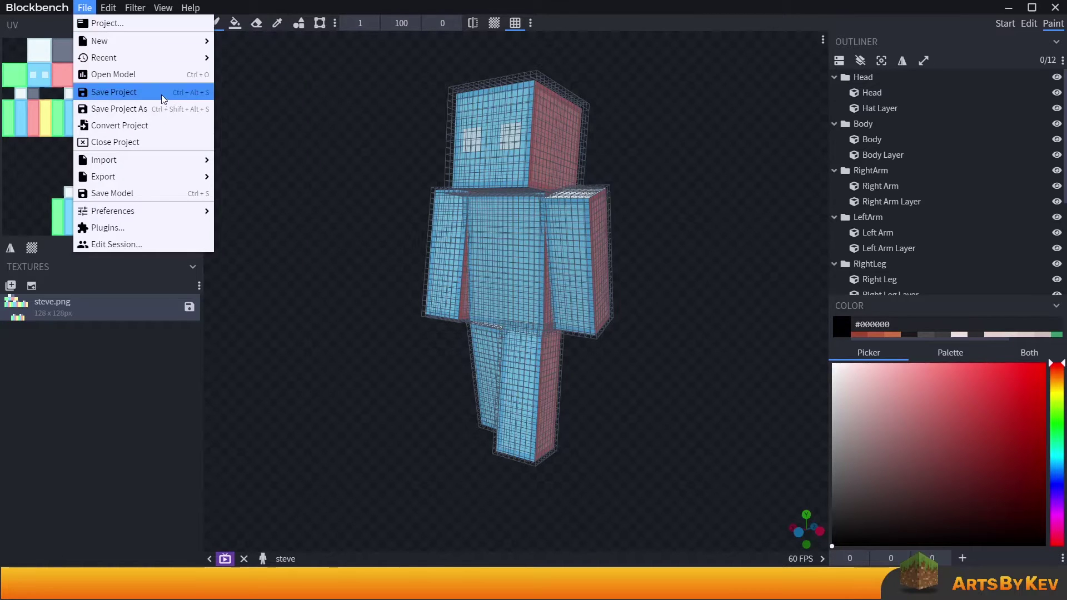
left_click(141, 127)
left_click(535, 114)
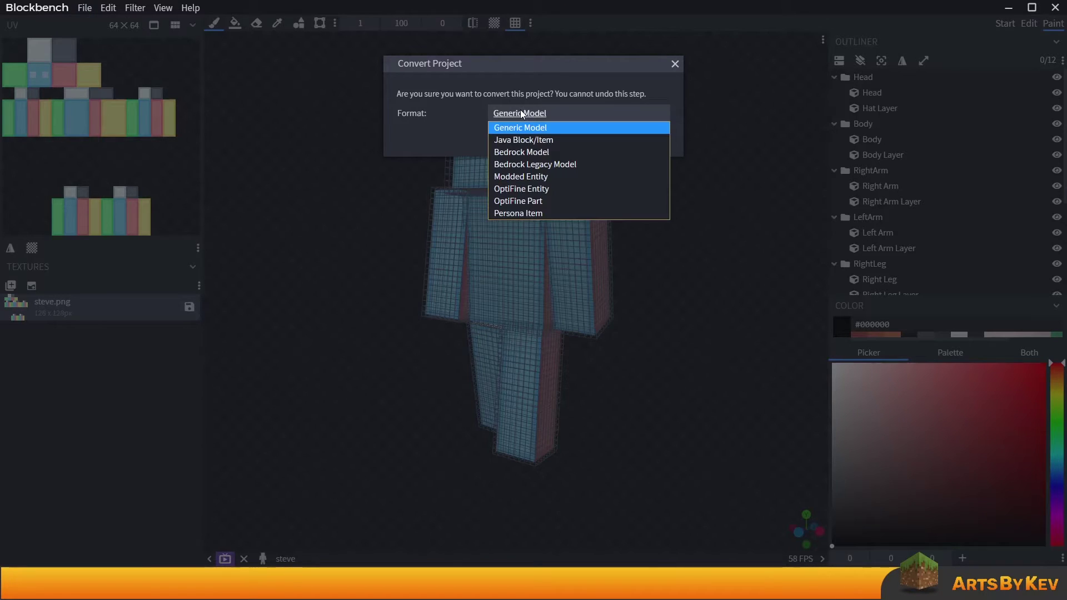
left_click(538, 149)
left_click(583, 139)
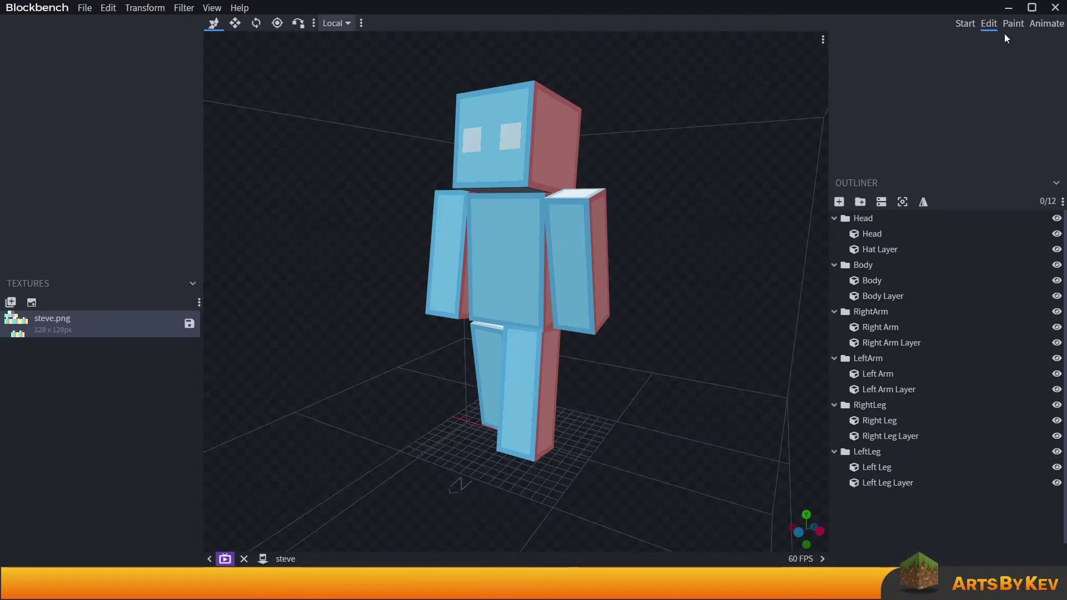
Add the animation animation.steve.new and pull both arms out from the body
left_click(1045, 23)
left_click(11, 125)
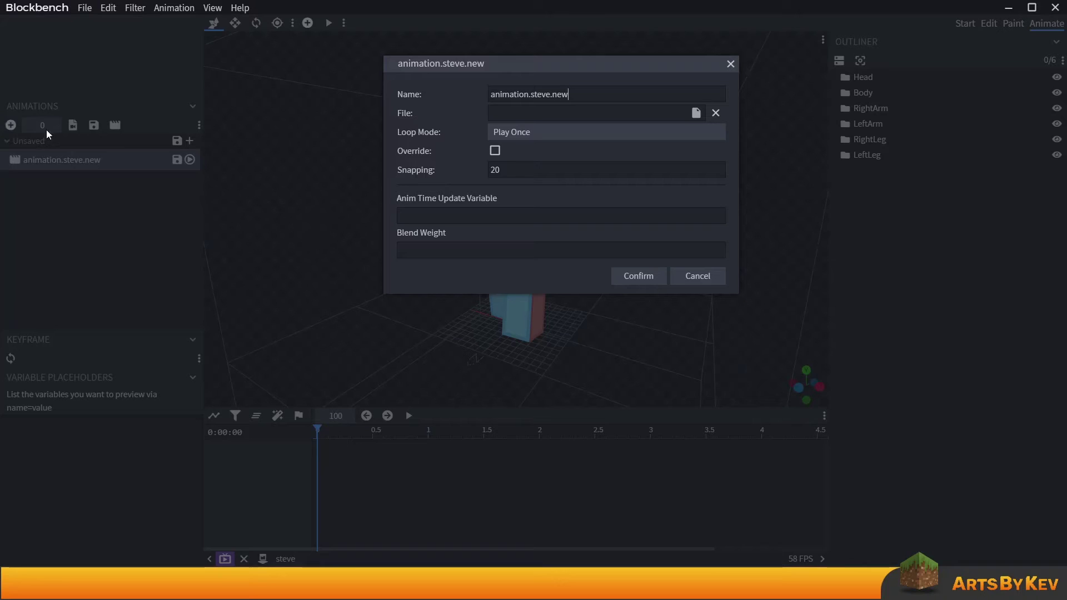
left_click(637, 275)
left_click(574, 215)
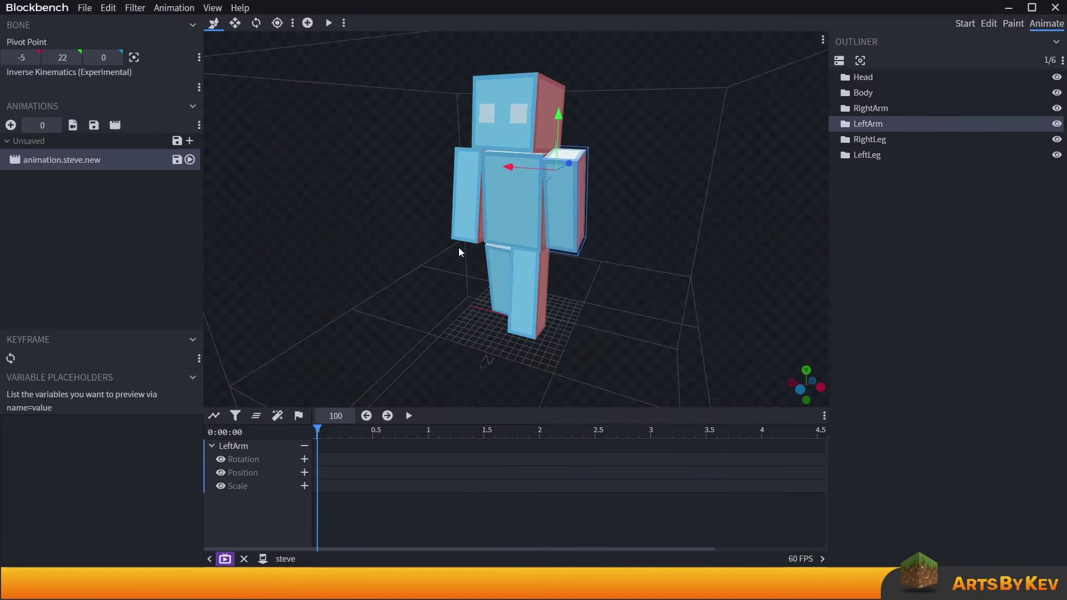
left_click_drag(515, 174, 517, 190)
left_click(460, 179)
left_click_drag(453, 161, 421, 159)
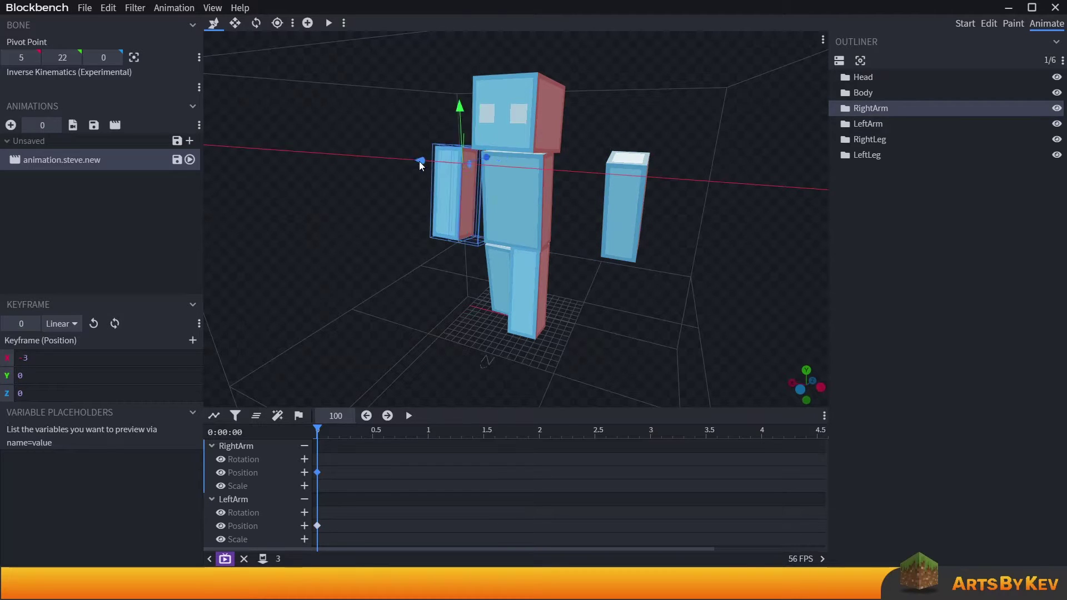
Raise the head above the body and spread both legs down and outward
left_click(511, 112)
left_click_drag(518, 100, 519, 51)
left_click(532, 277)
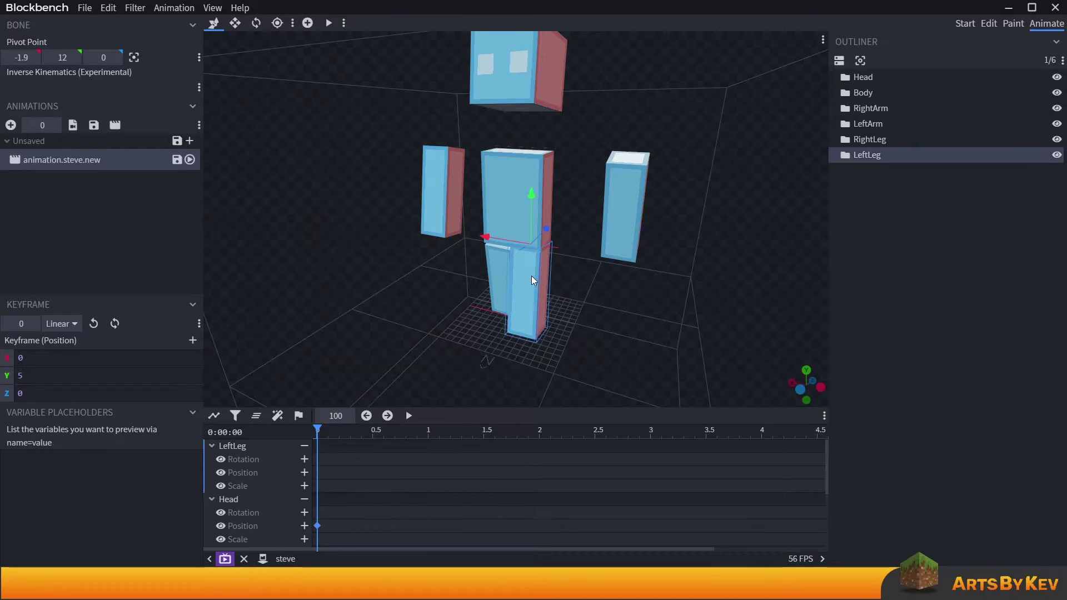
left_click_drag(490, 238, 540, 245)
left_click_drag(578, 203, 573, 248)
left_click(506, 272)
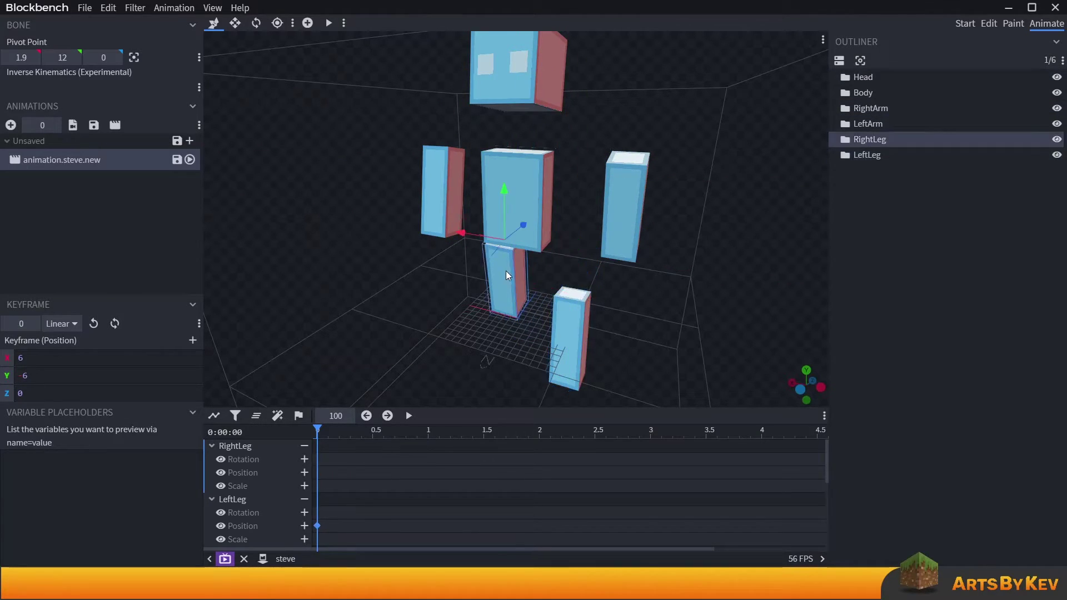
left_click_drag(503, 201, 502, 238)
left_click_drag(465, 283, 441, 265)
mouse_move(401, 303)
left_mouse_down()
mouse_move(519, 294)
mouse_move(388, 304)
left_mouse_up()
left_click(869, 242)
Compare the spread and assembled Steve model across the Paint, Animate and Edit workspaces
left_click(1013, 23)
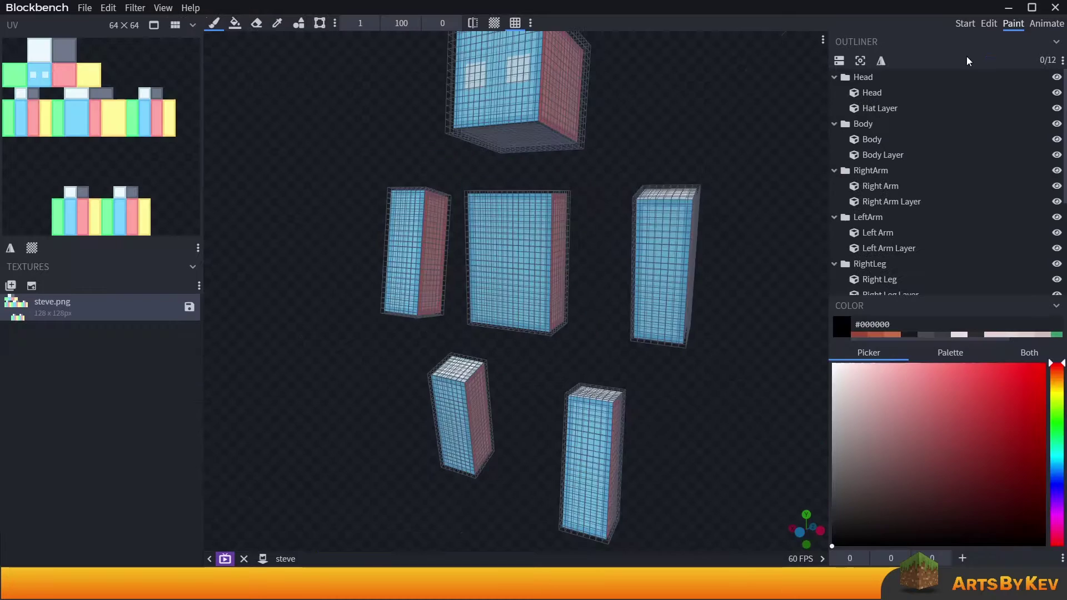
scroll(651, 168, "down", 3)
scroll(638, 175, "up", 3)
scroll(640, 175, "up", 2)
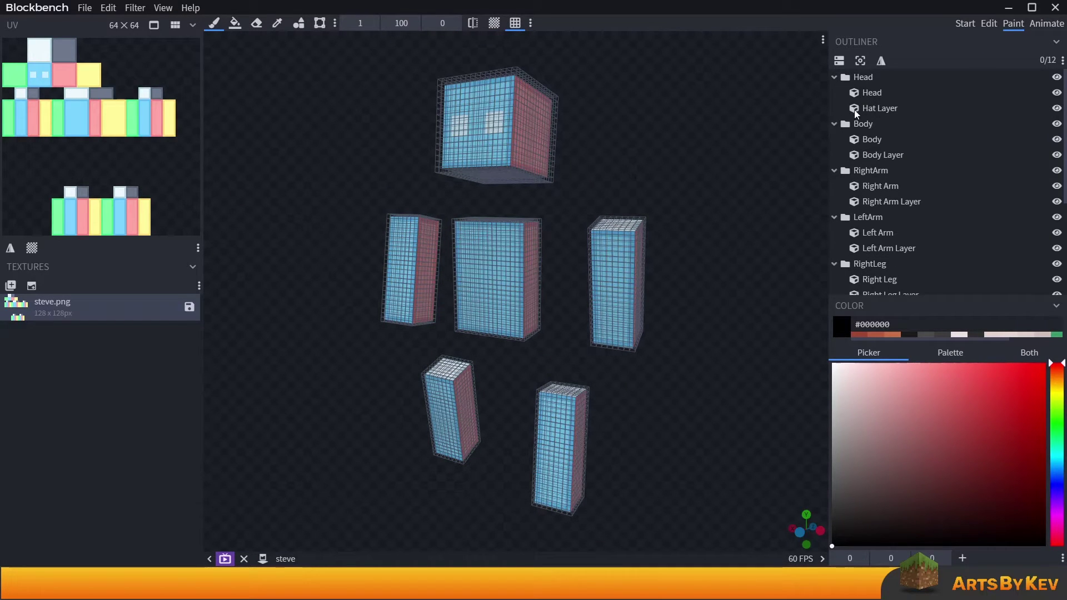
left_click(1047, 23)
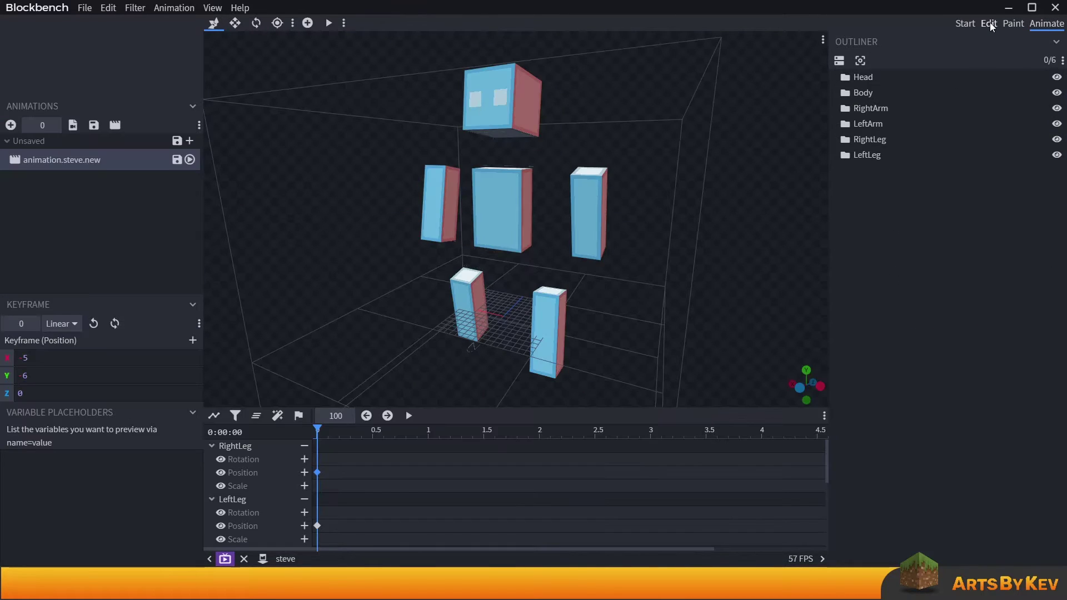
left_click(989, 23)
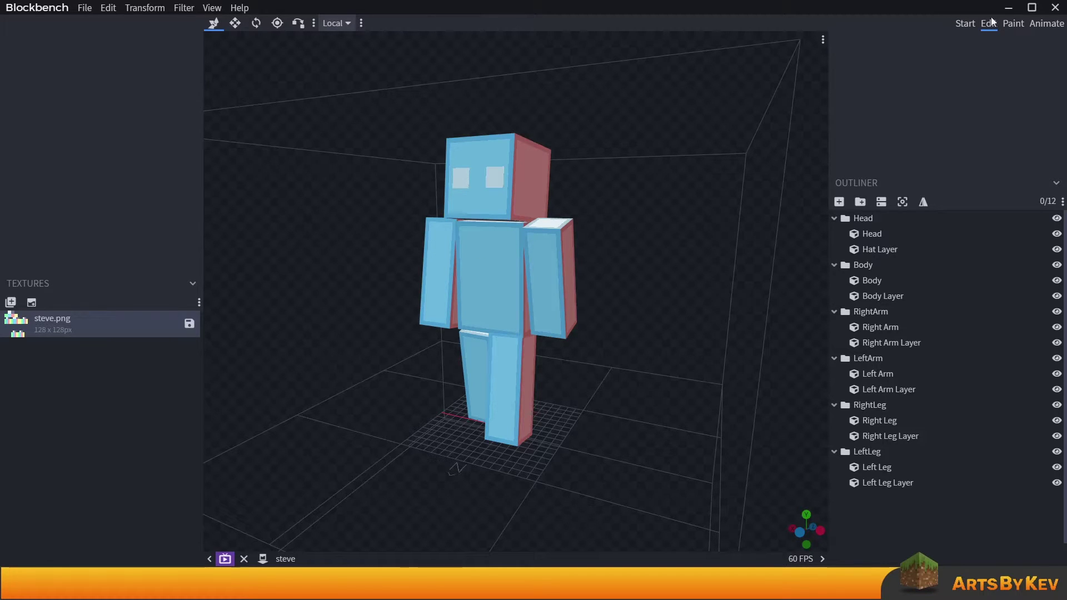
left_click(1015, 24)
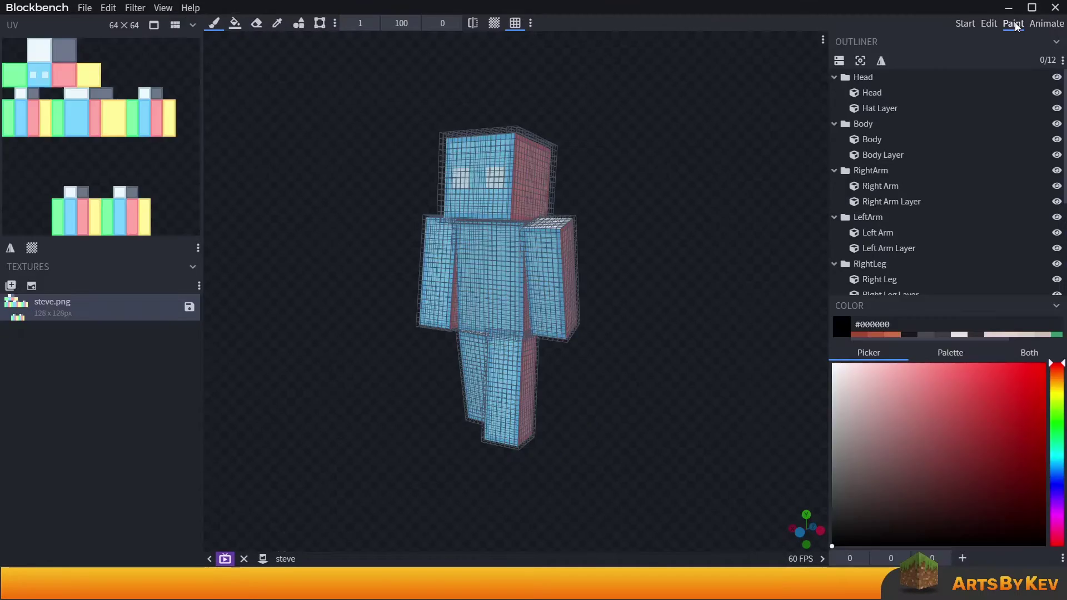
left_click_drag(664, 248, 659, 249)
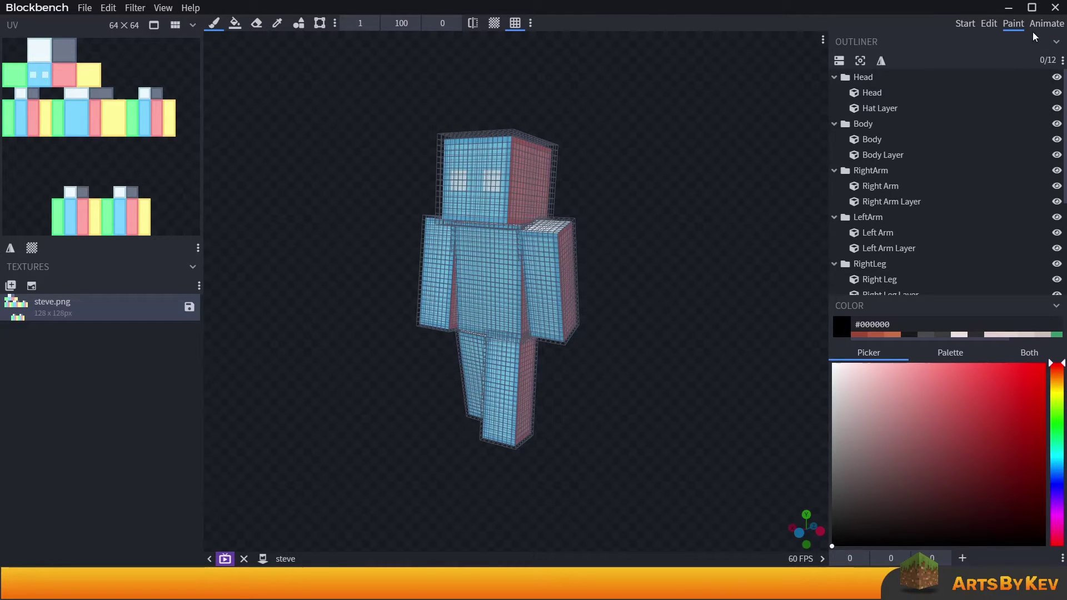
left_click(1046, 24)
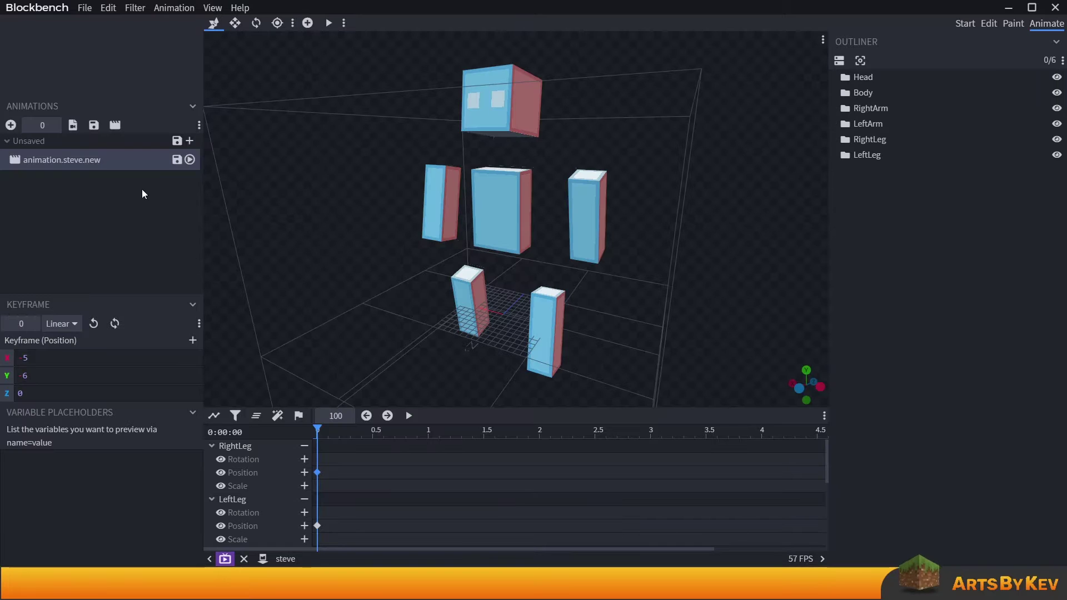
left_click(1013, 24)
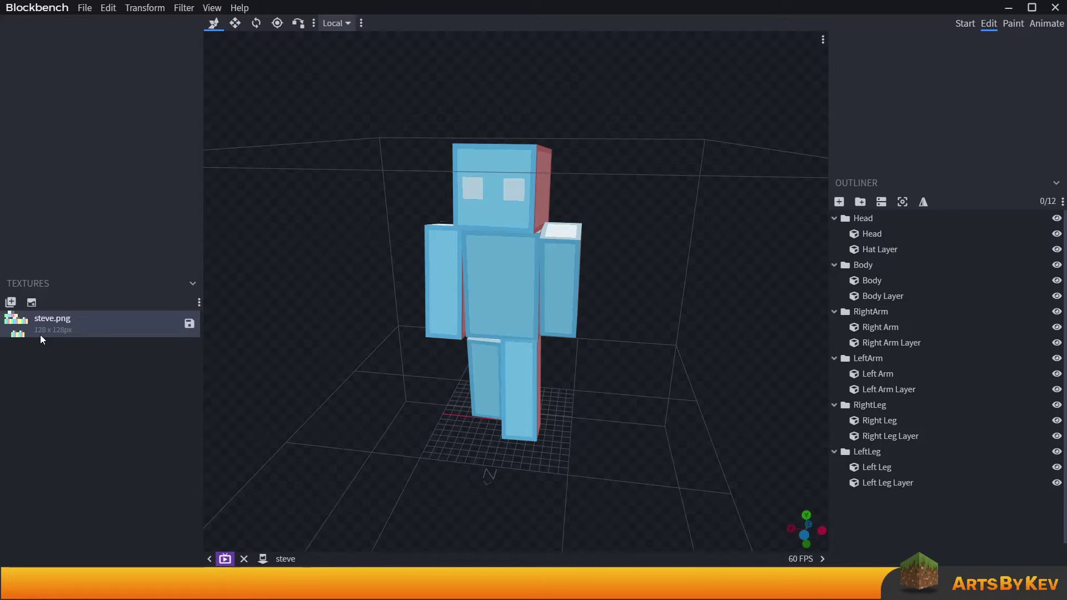
Load the skin image as the viewport background
right_click(308, 336)
mouse_move(346, 382)
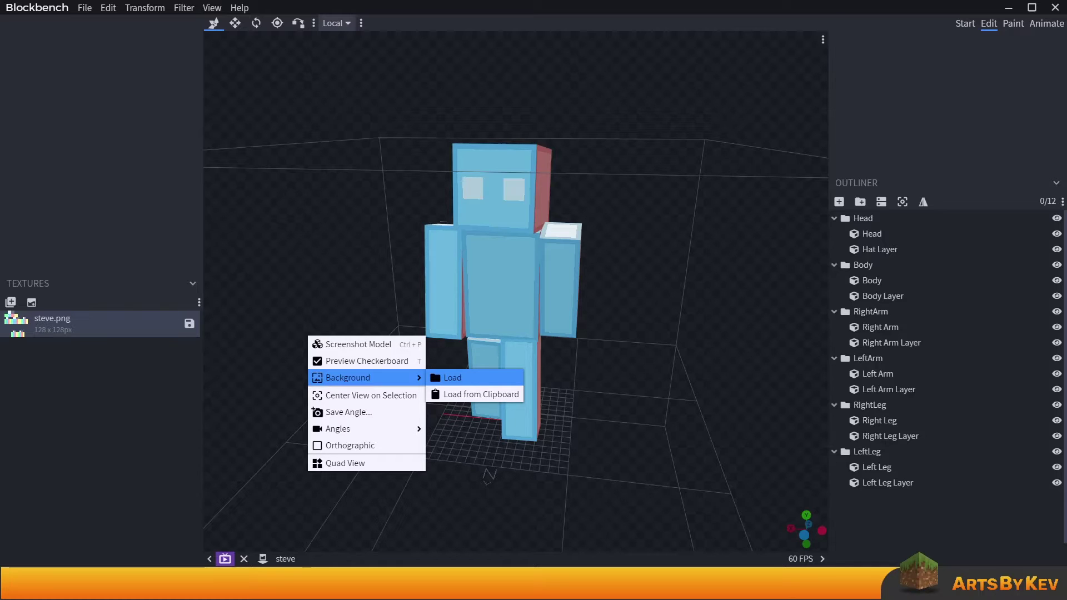
left_click(453, 378)
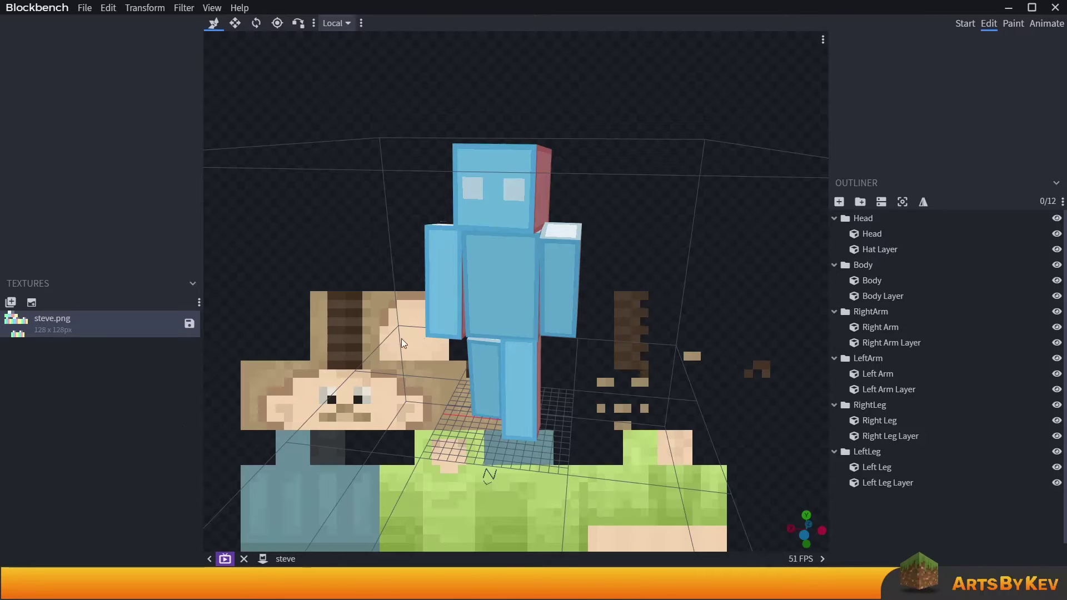
Move the background image up and left so its face sits near the top
right_click(337, 310)
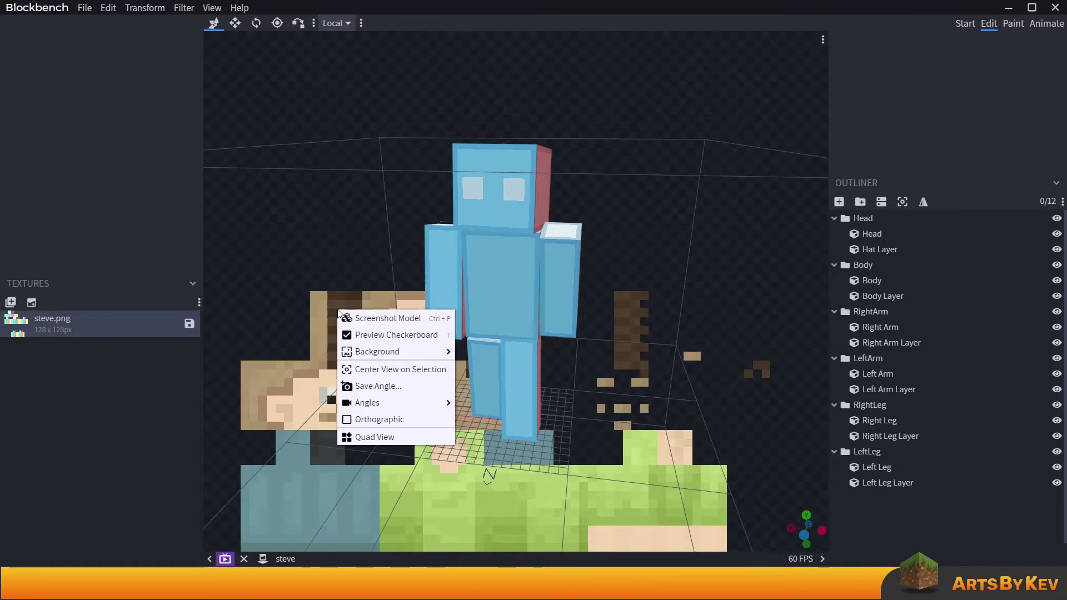
mouse_move(383, 352)
left_click(495, 384)
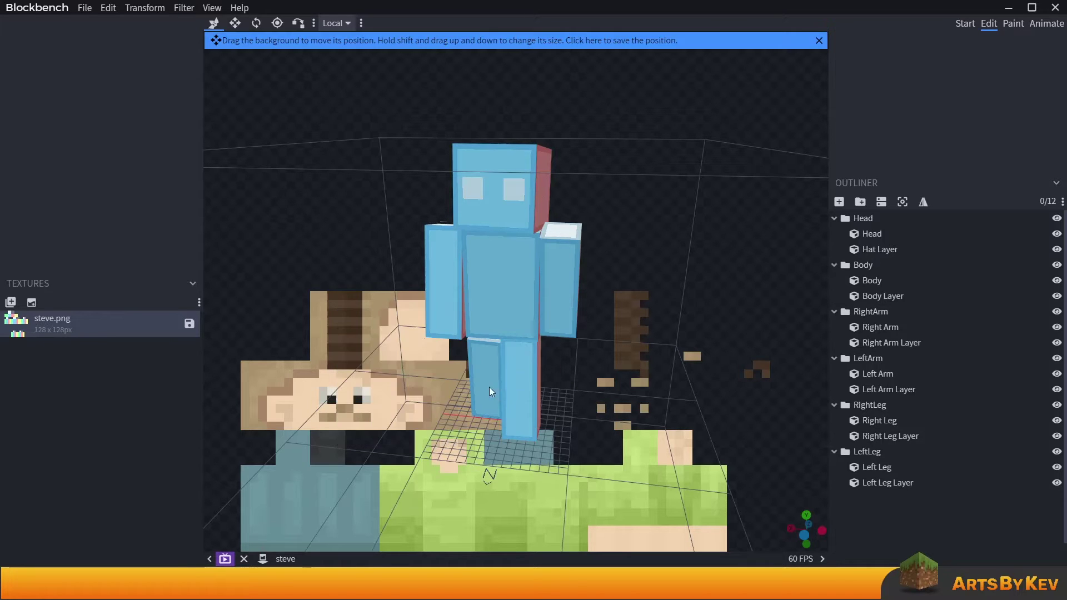
left_click_drag(329, 355, 342, 130)
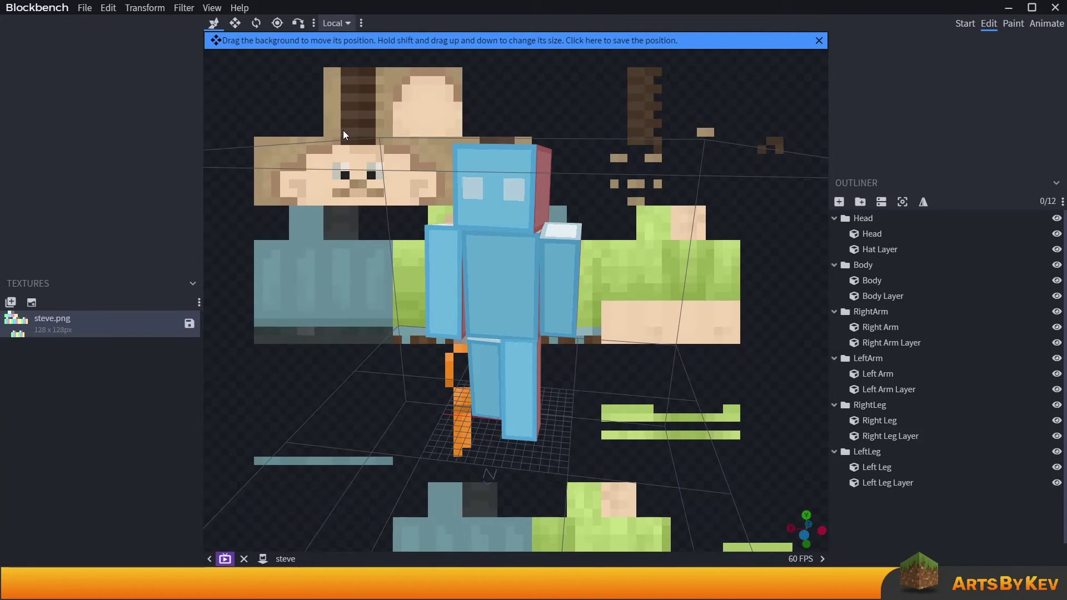
left_click_drag(323, 185, 282, 163)
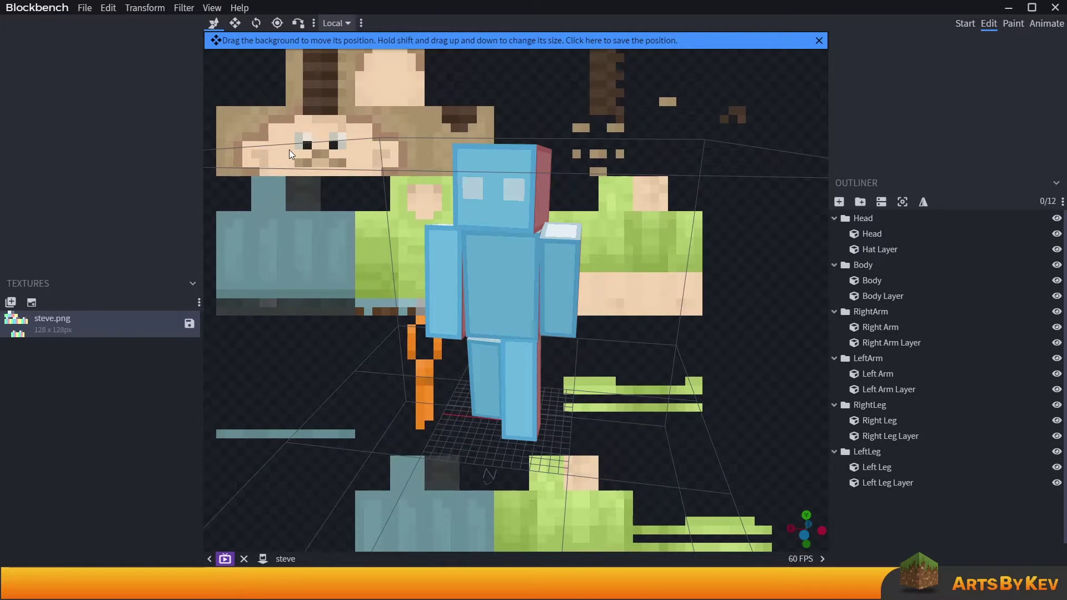
right_click(289, 149)
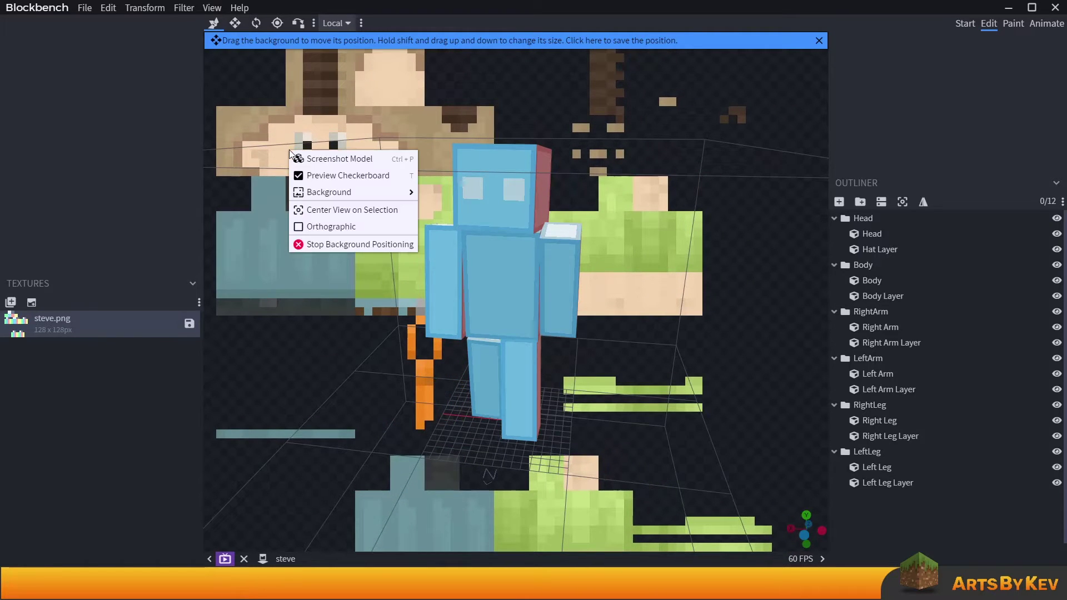
left_click(350, 244)
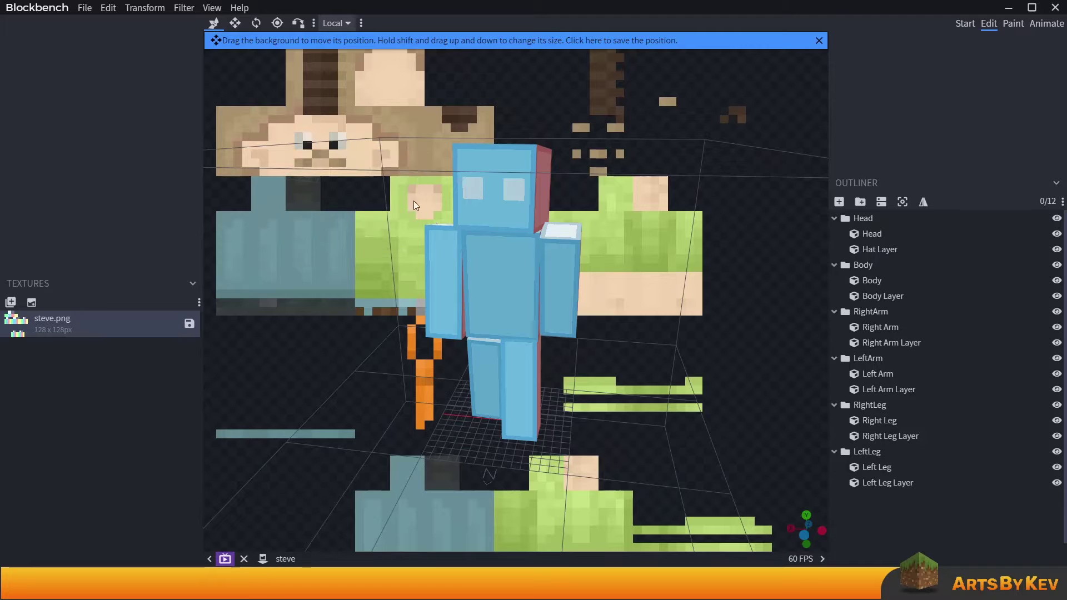
Dismiss the positioning banner and tilt the view to look at the model from below
left_click(819, 40)
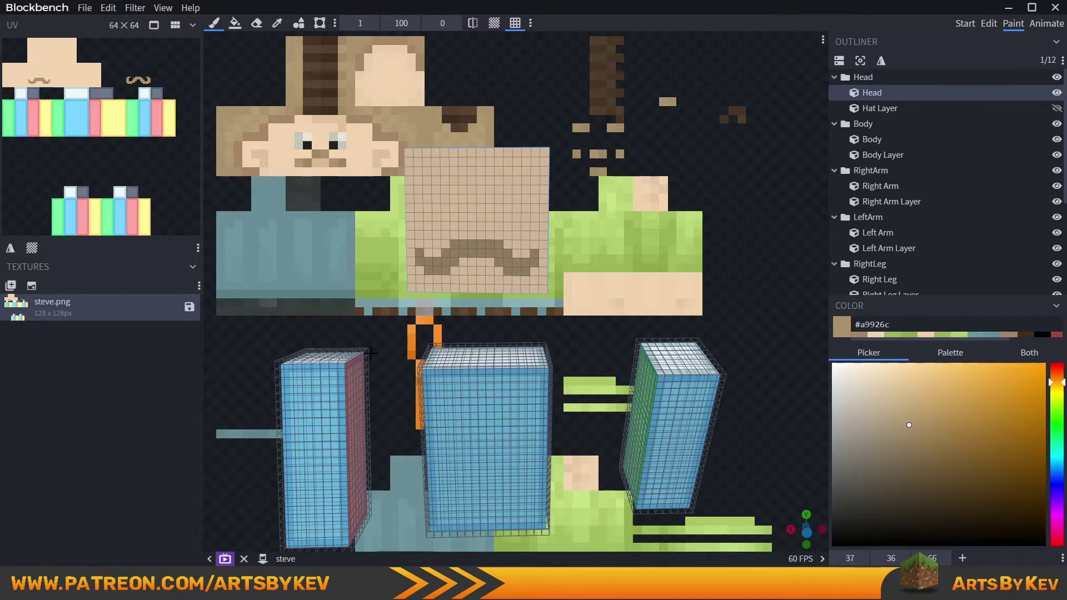
mouse_move(634, 198)
left_mouse_down()
mouse_move(548, 224)
mouse_move(452, 192)
mouse_move(634, 196)
left_mouse_up()
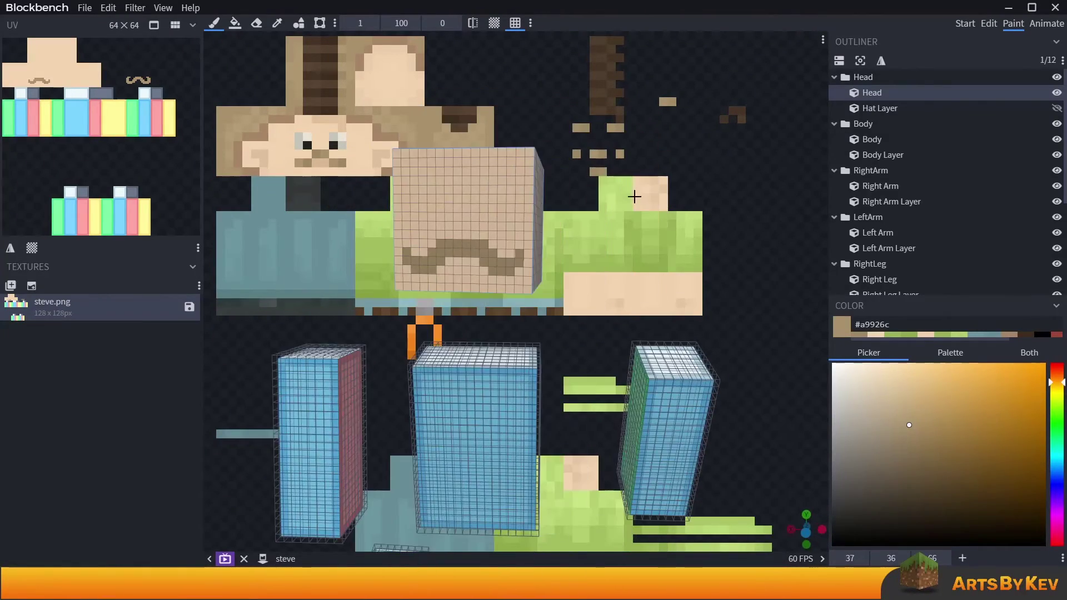
Make the Hat Layer visible again and turn the view to face the model's front
left_click(1047, 23)
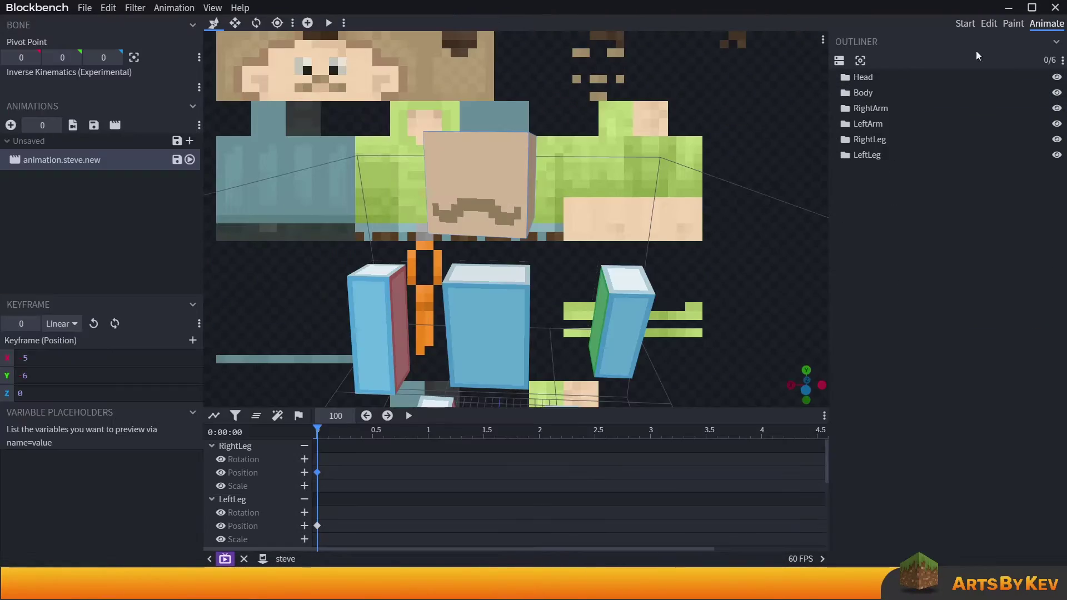
left_click(1013, 25)
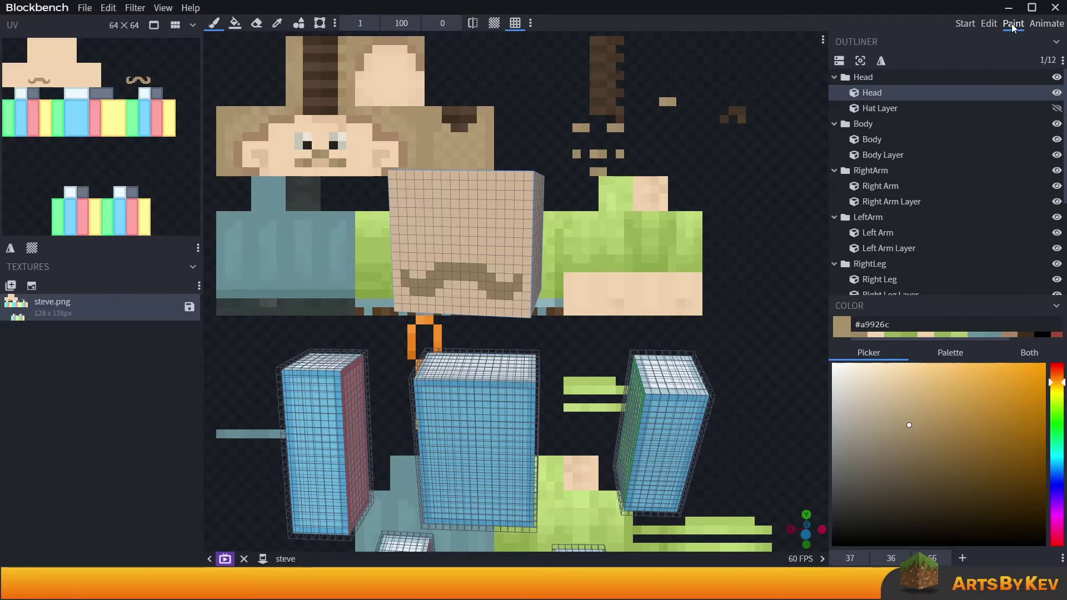
left_click(1030, 107)
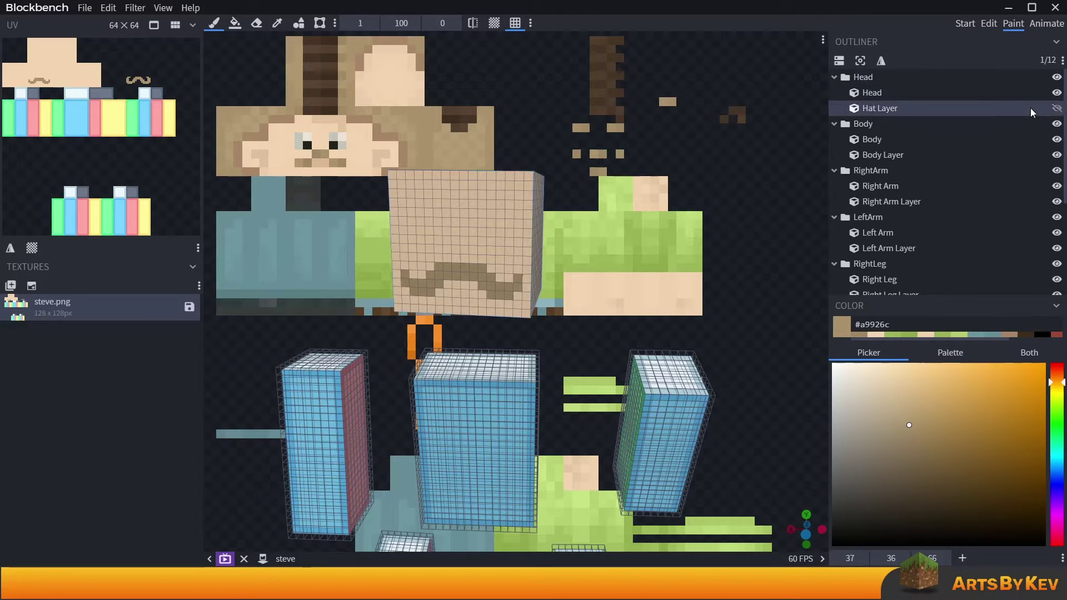
left_click(1057, 108)
left_click_drag(636, 301, 656, 295)
right_click_drag(655, 289, 674, 277)
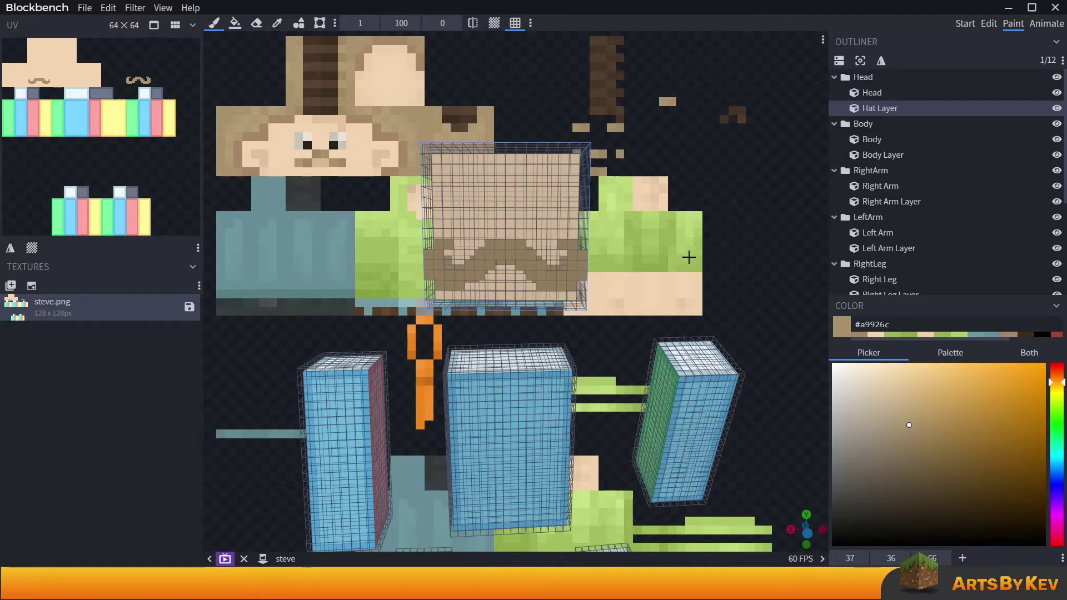
Paint tan patches on the hat face, undo them, and inspect the model from several sides
scroll(688, 250, "up", 3)
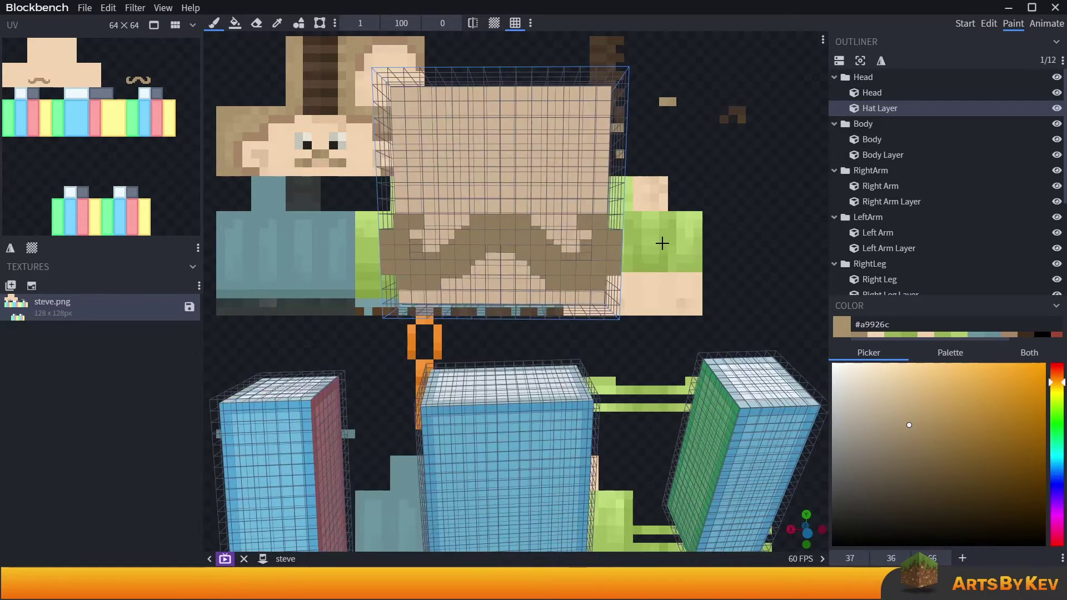
left_click(928, 387)
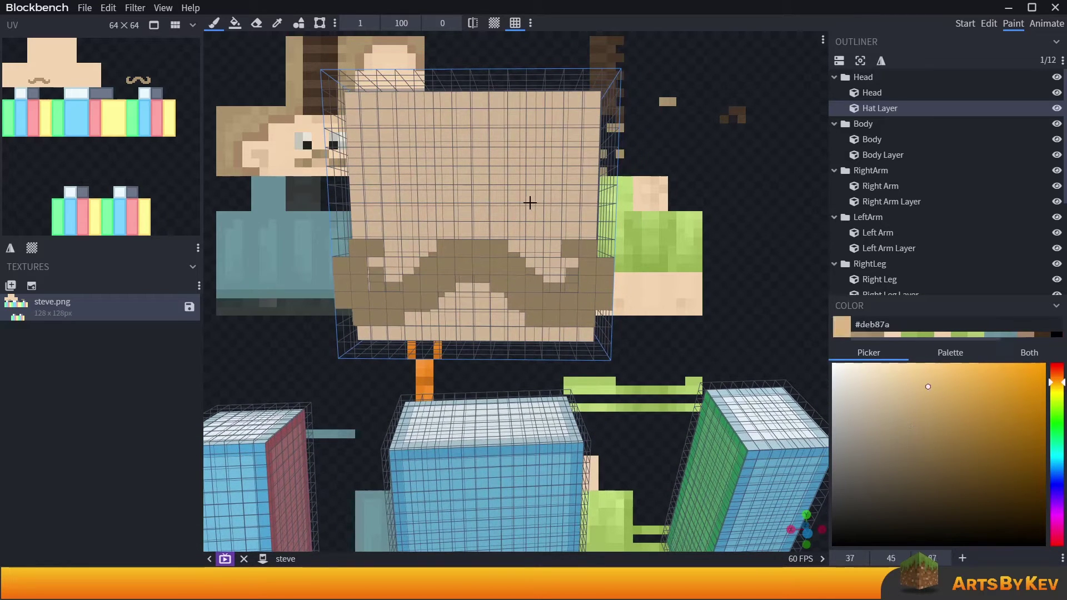
left_click_drag(517, 194, 528, 211)
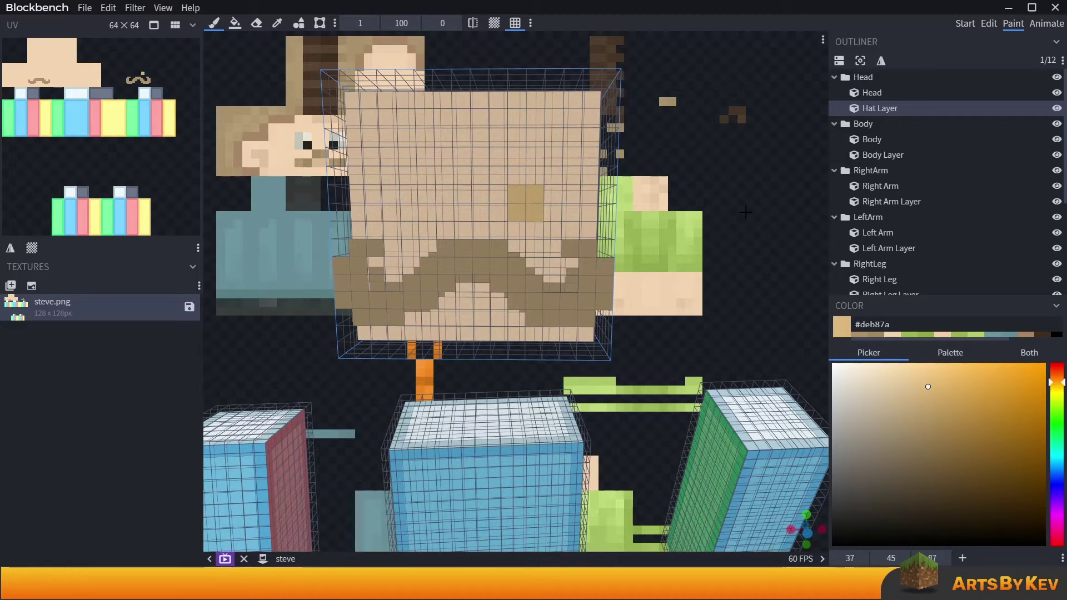
left_click(571, 193)
key("ctrl+z")
key("ctrl+z")
scroll(718, 217, "down", 4)
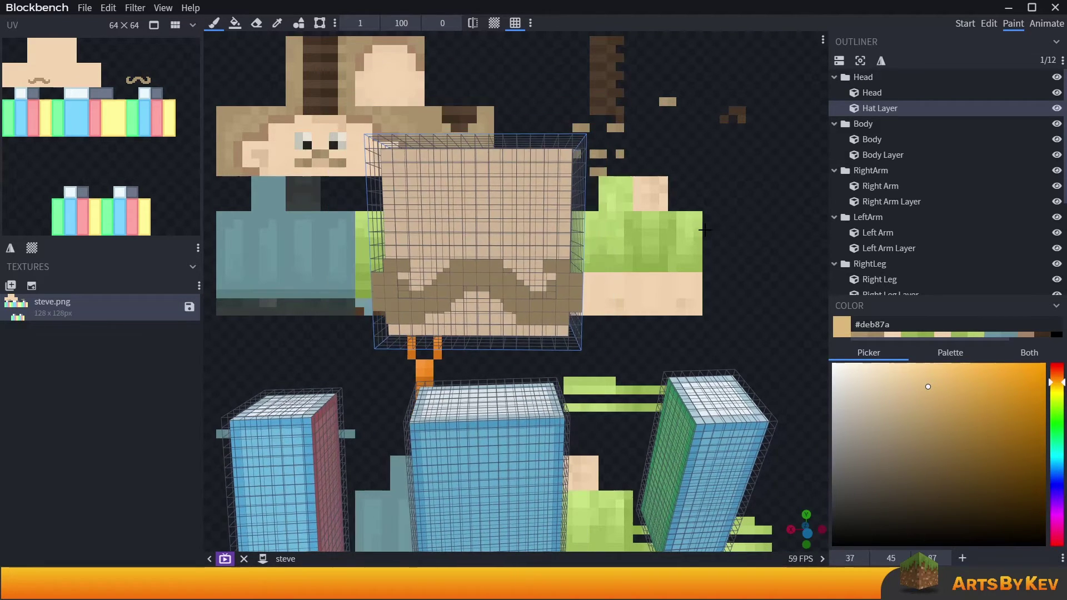
mouse_move(709, 236)
left_mouse_down()
mouse_move(732, 229)
mouse_move(693, 233)
mouse_move(717, 233)
left_mouse_up()
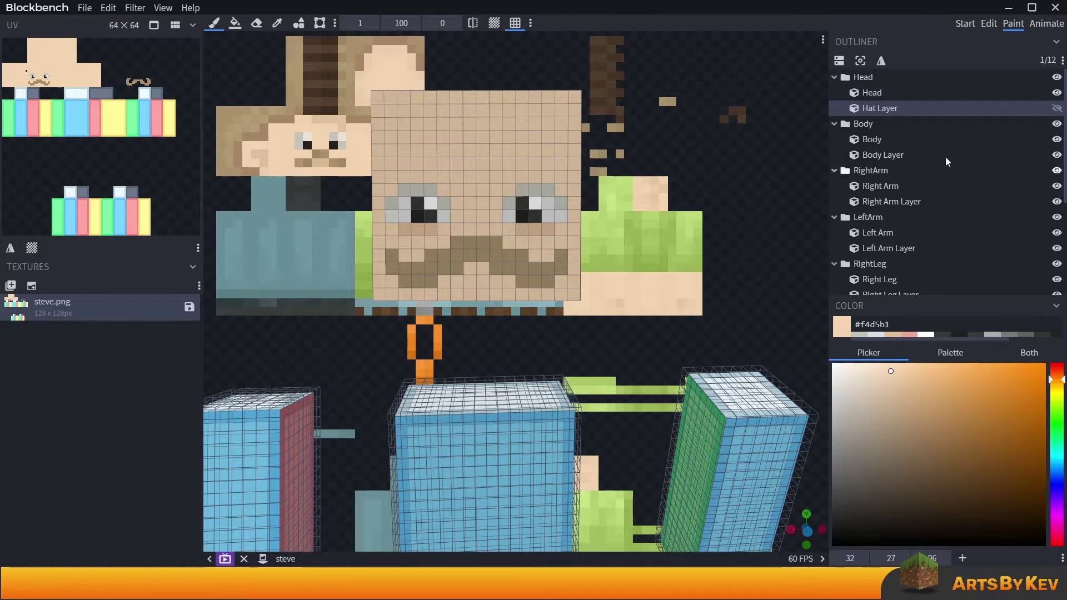
Show the Hat Layer, deselect it in the Edit workspace, and zoom the view
left_click(1056, 109)
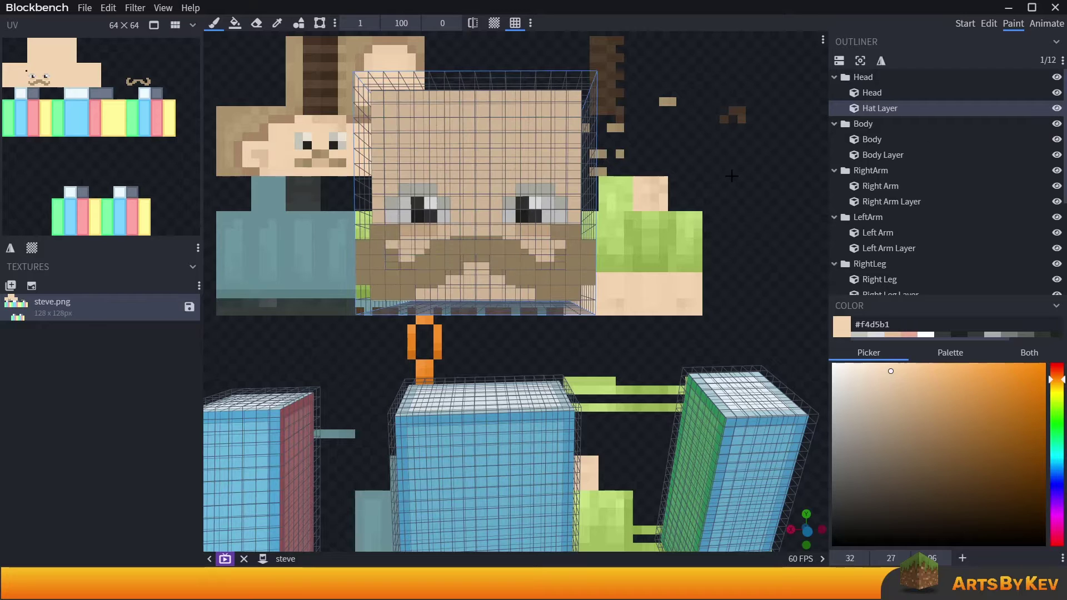
left_click(989, 23)
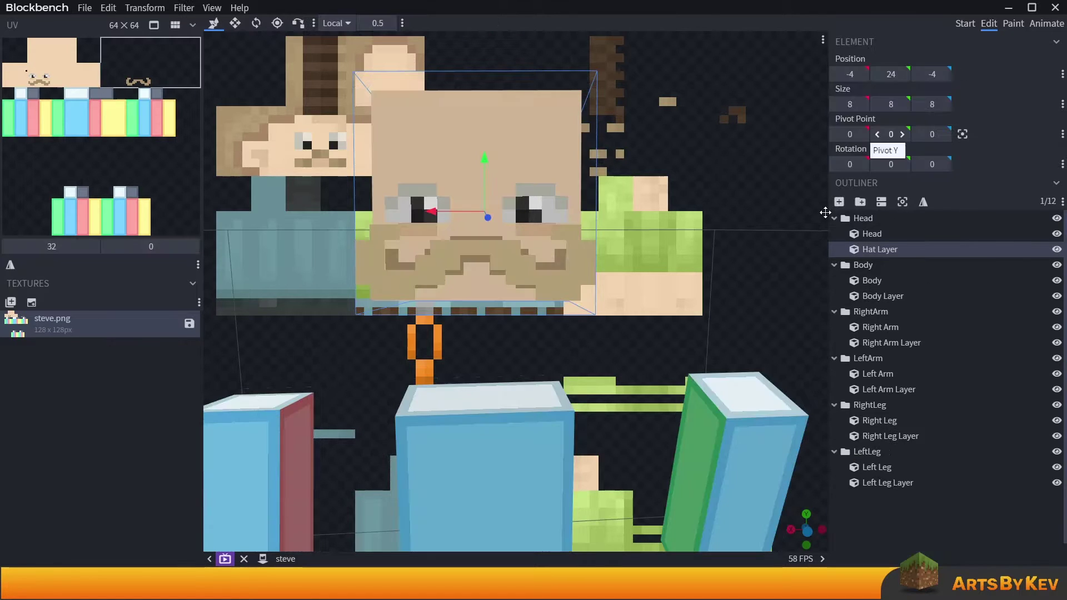
left_click(934, 534)
scroll(727, 244, "down", 5)
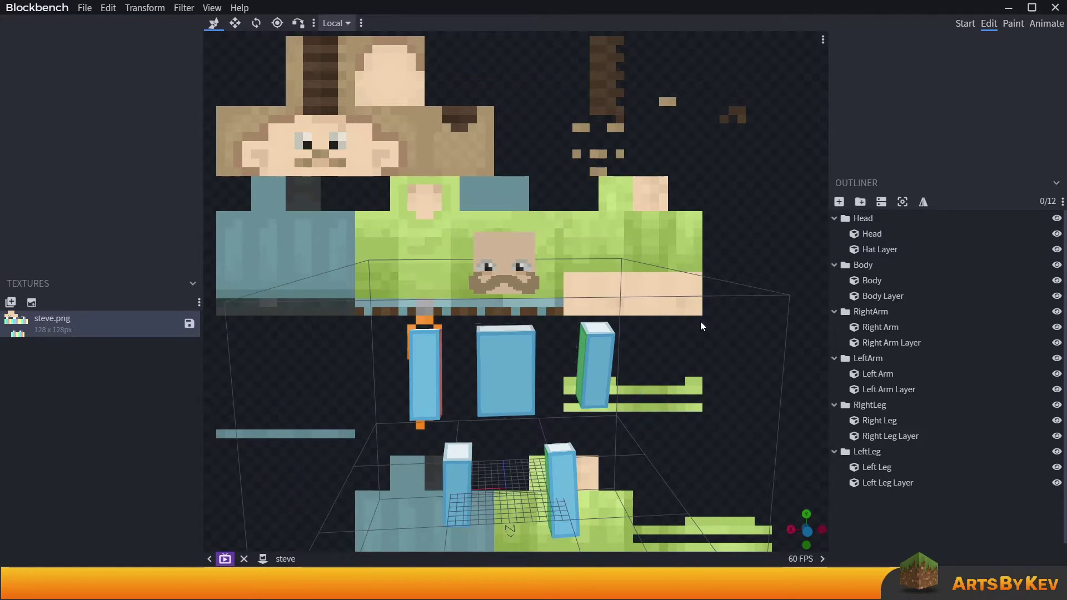
scroll(699, 343, "up", 4)
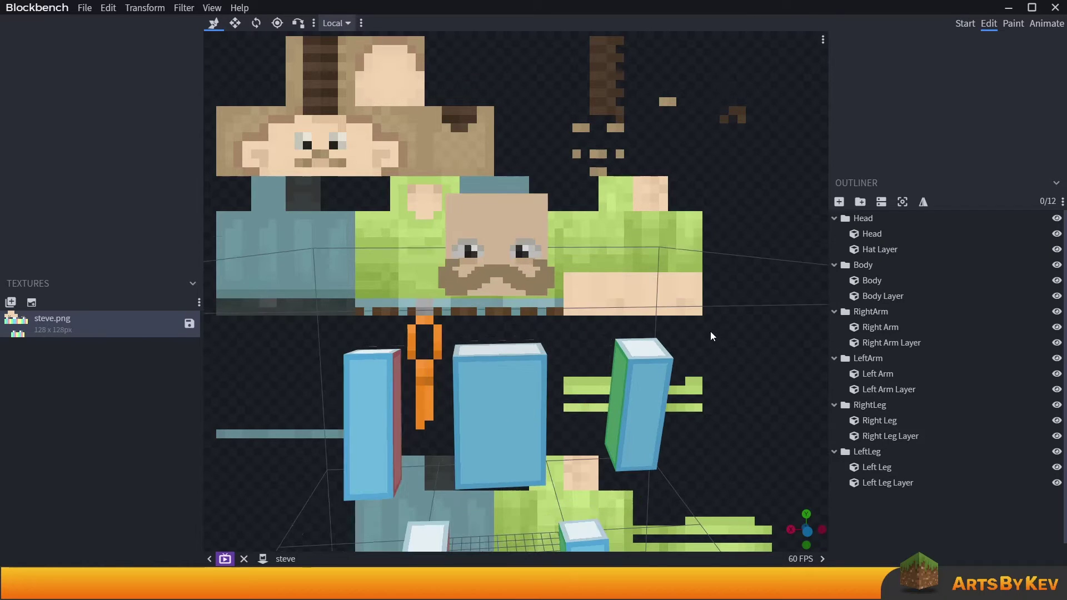
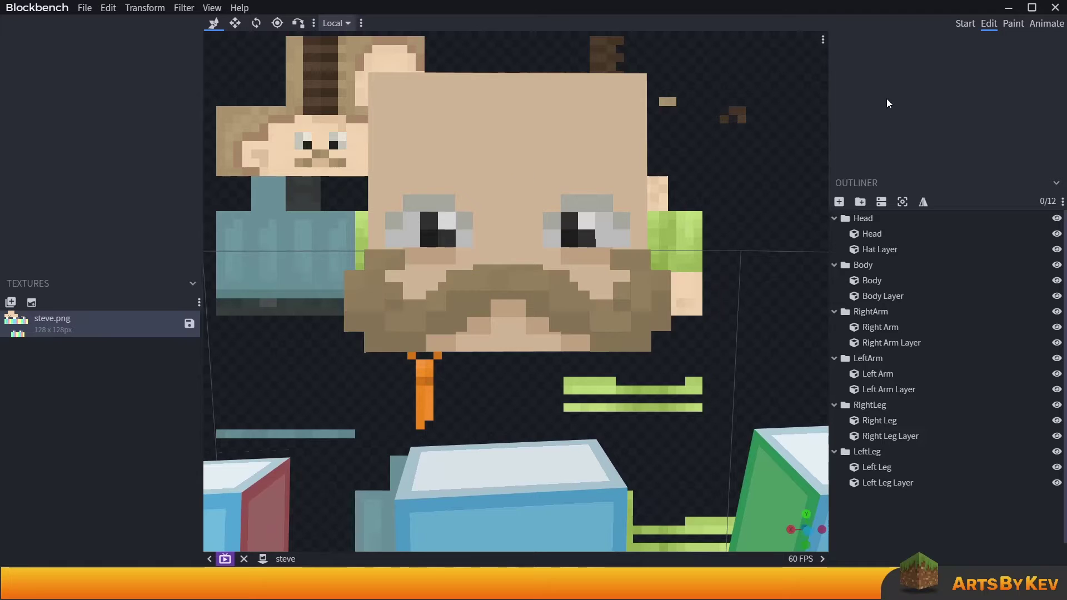
Switch to the Paint workspace and hide the inner Head cube so only the hat overlay shows
left_click(1012, 26)
left_click(1056, 92)
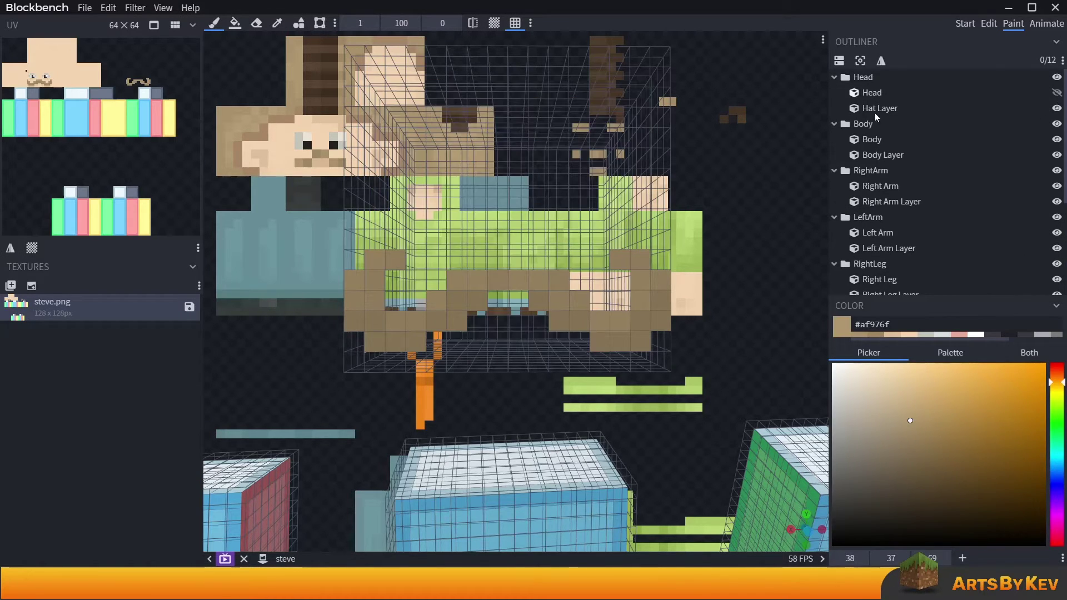
Hide the Hat Layer and make the inner Head cube visible again to expose the bare face
left_click(1056, 108)
left_click(1062, 96)
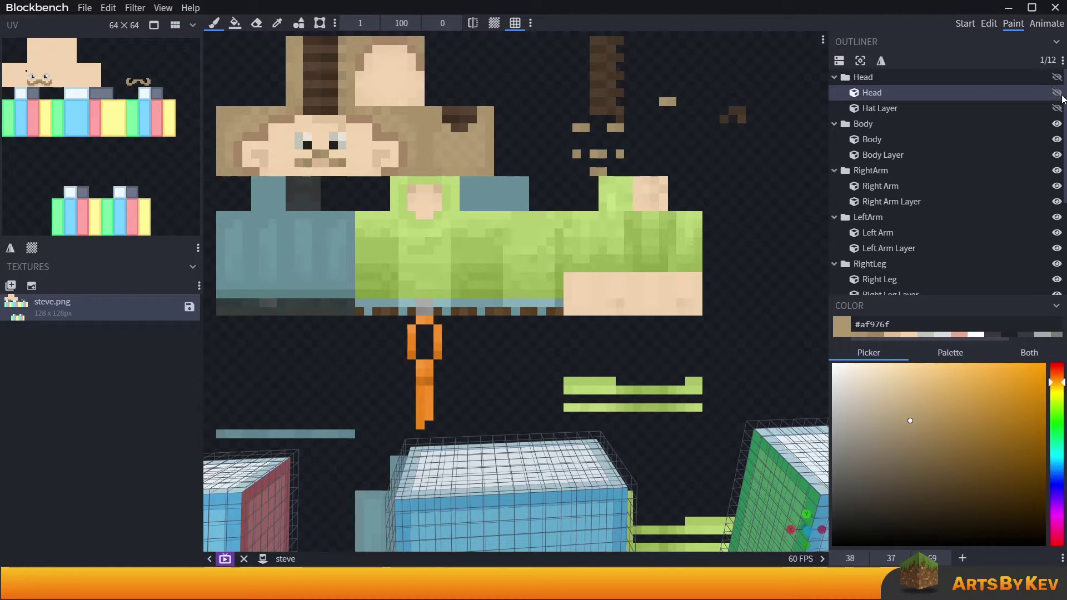
left_click(1056, 92)
scroll(515, 253, "down", 1)
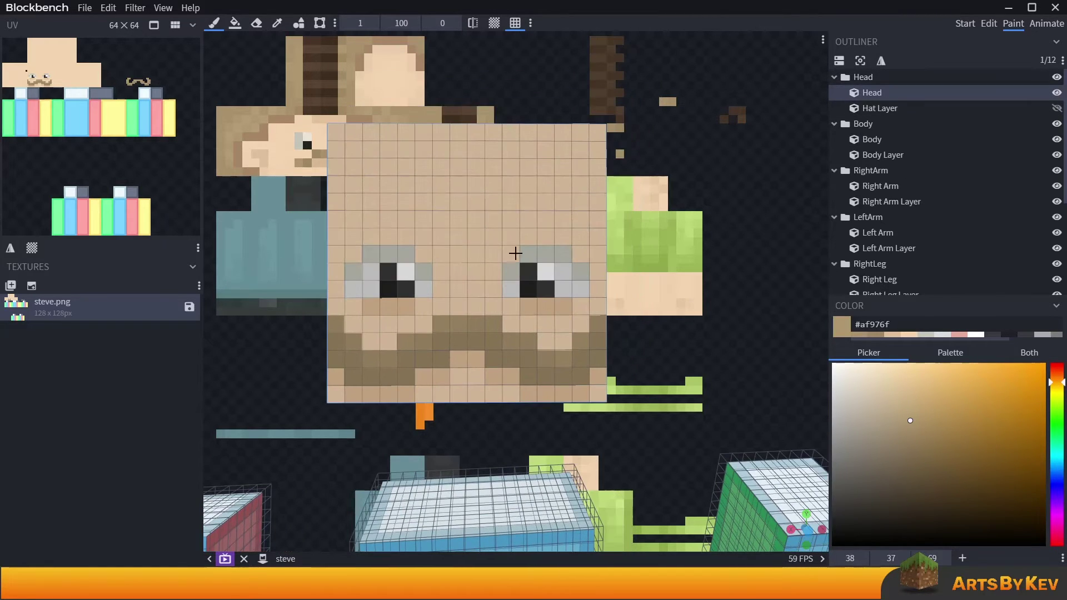
Sample the face's skin colour and darken it step by step to #e4bf92
left_click(439, 205, "alt")
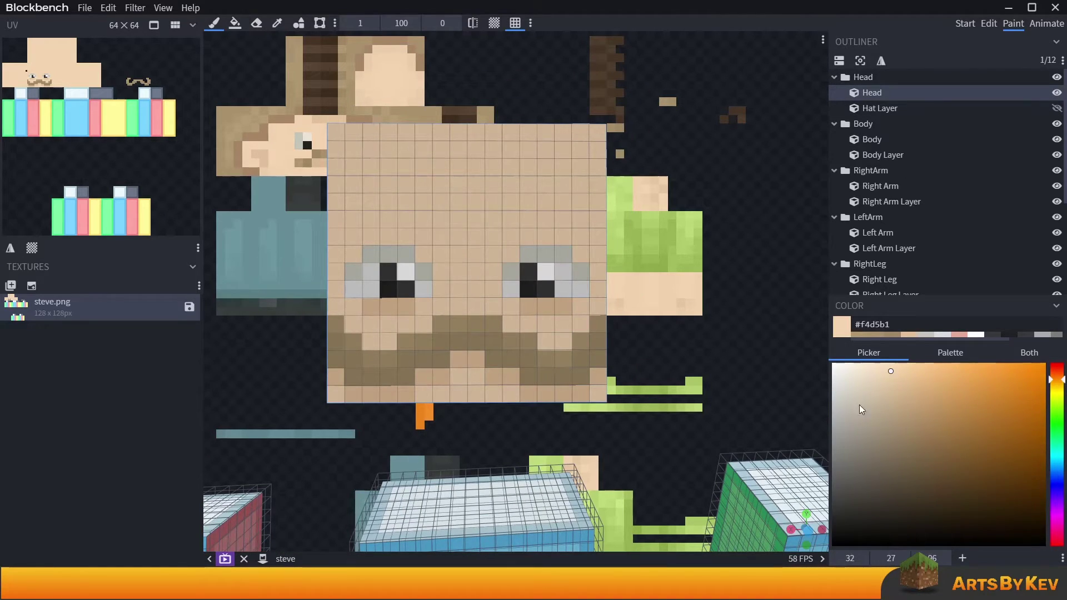
key("c")
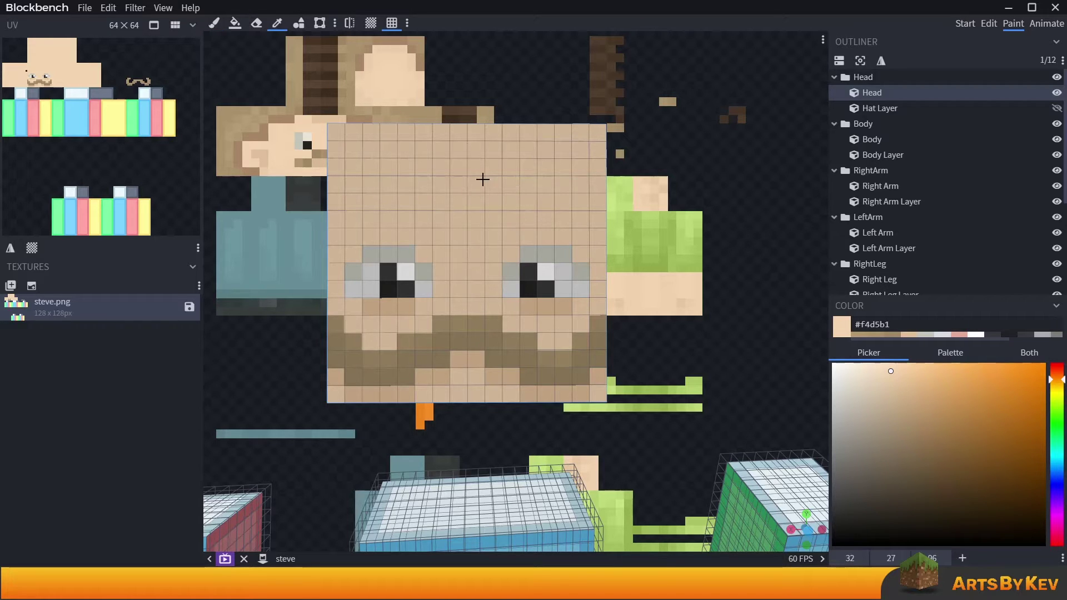
left_click(272, 133)
key("b")
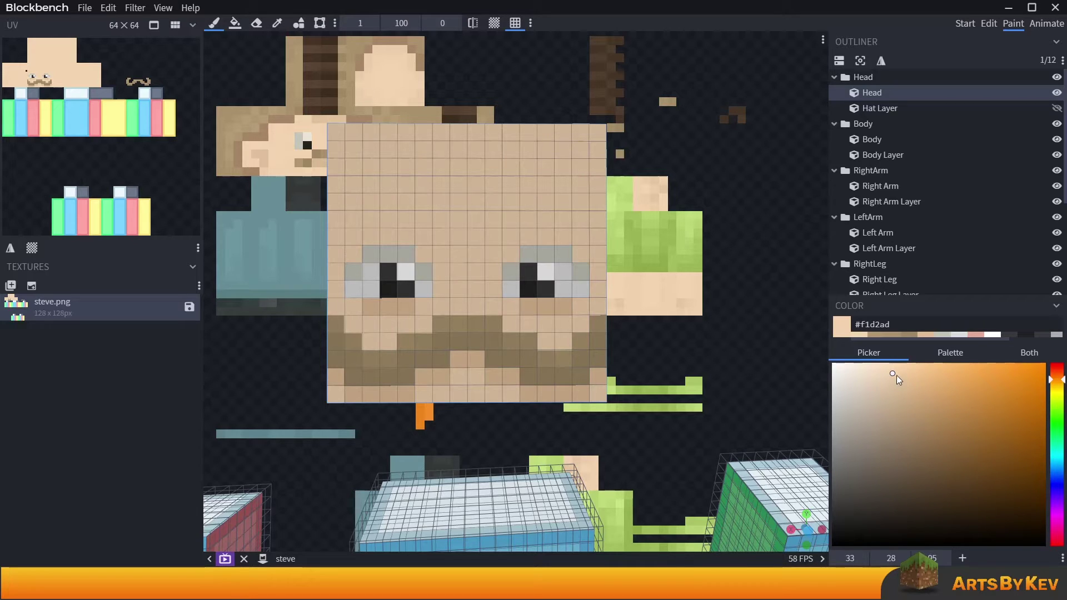
left_click(897, 377)
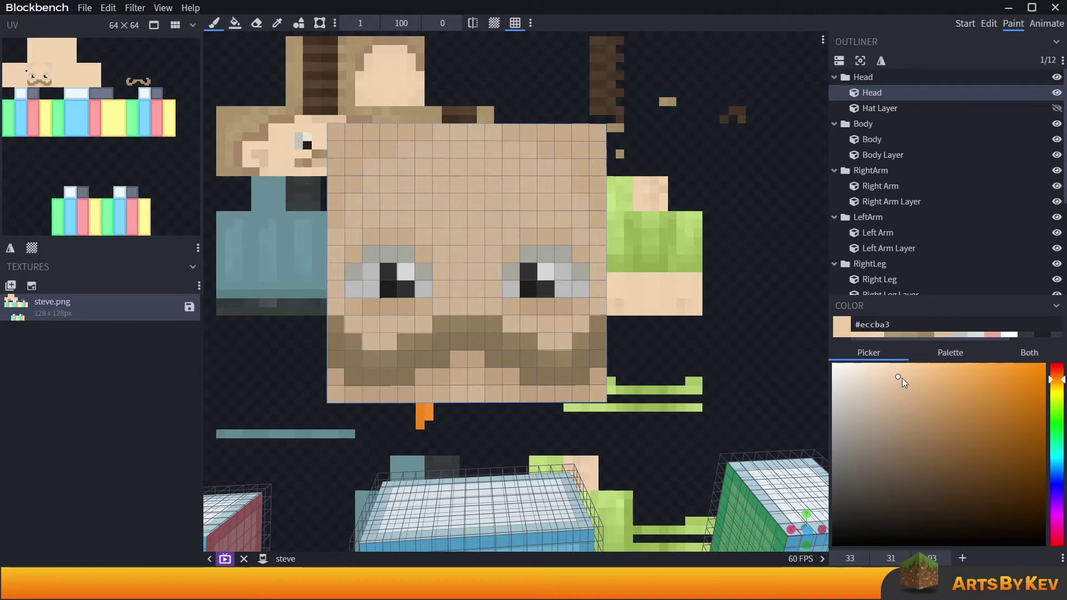
left_click(905, 379)
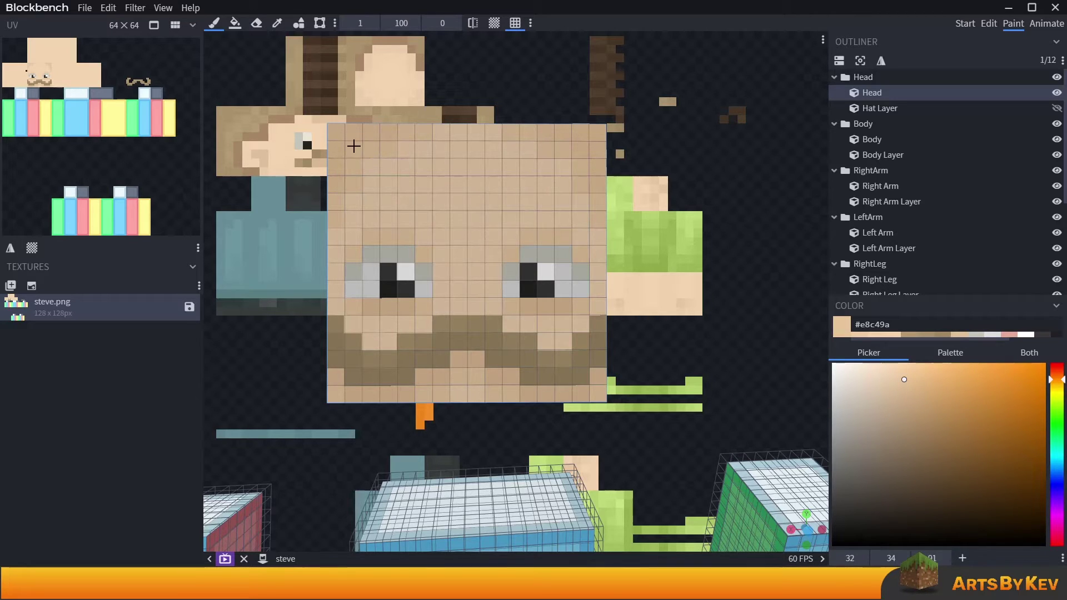
left_click(909, 382)
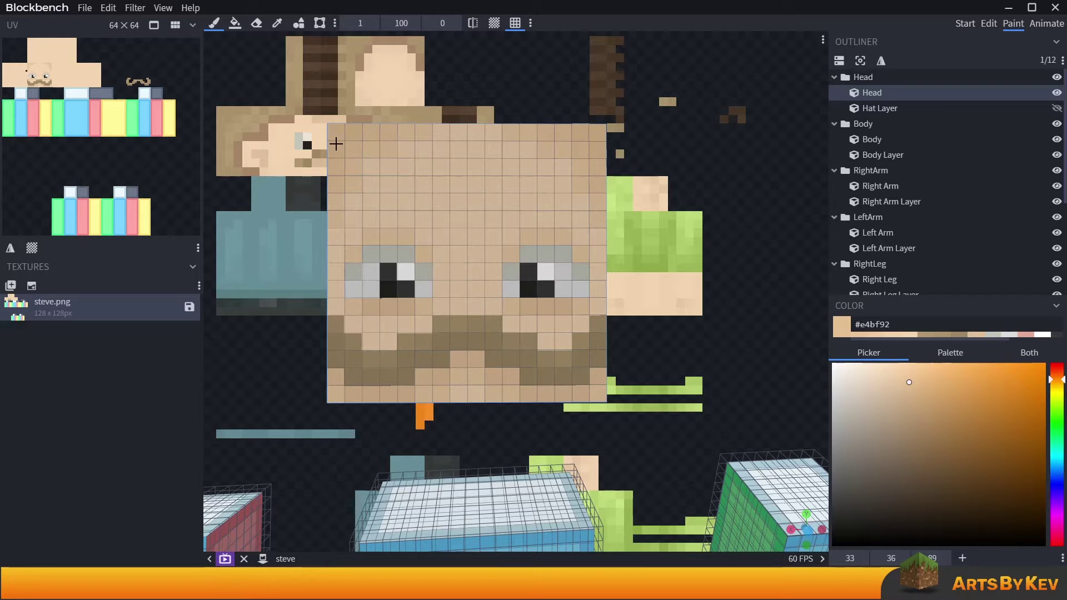
left_click(988, 24)
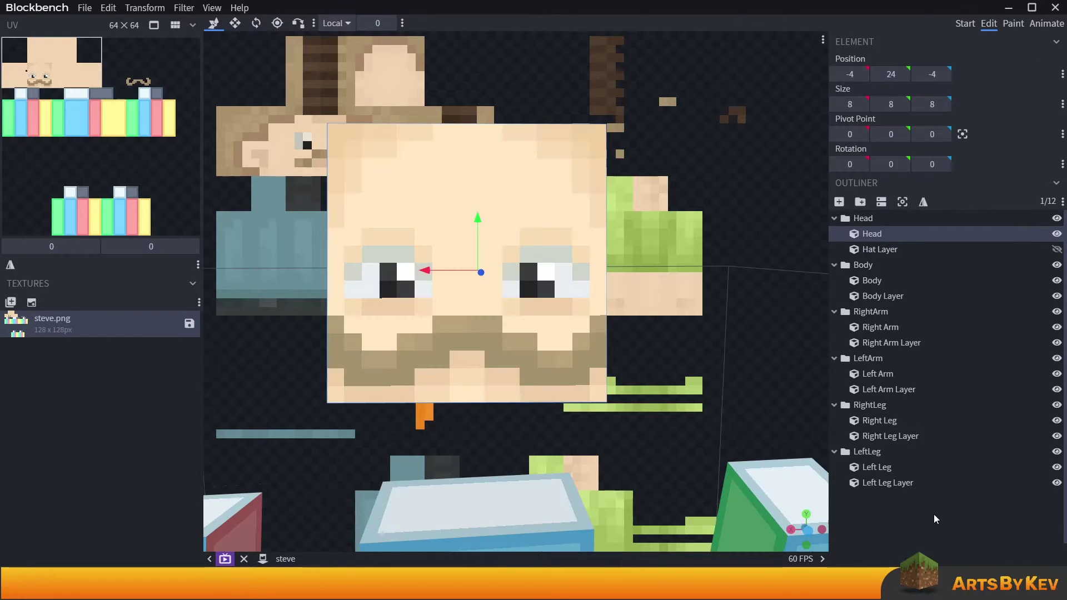
left_click(673, 352)
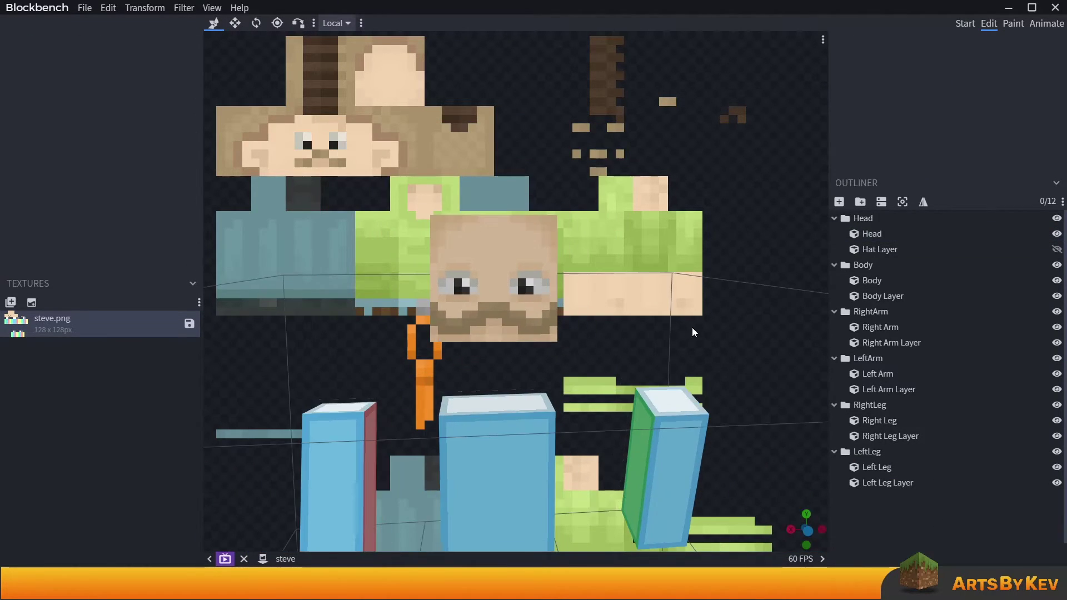
scroll(695, 327, "up", 2)
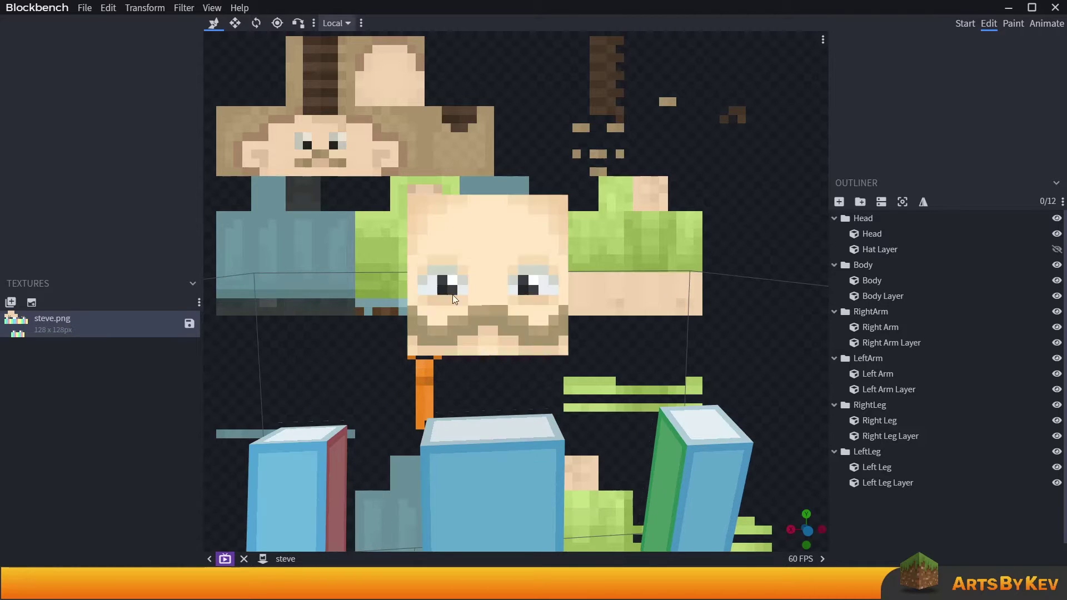
left_click_drag(700, 304, 705, 305)
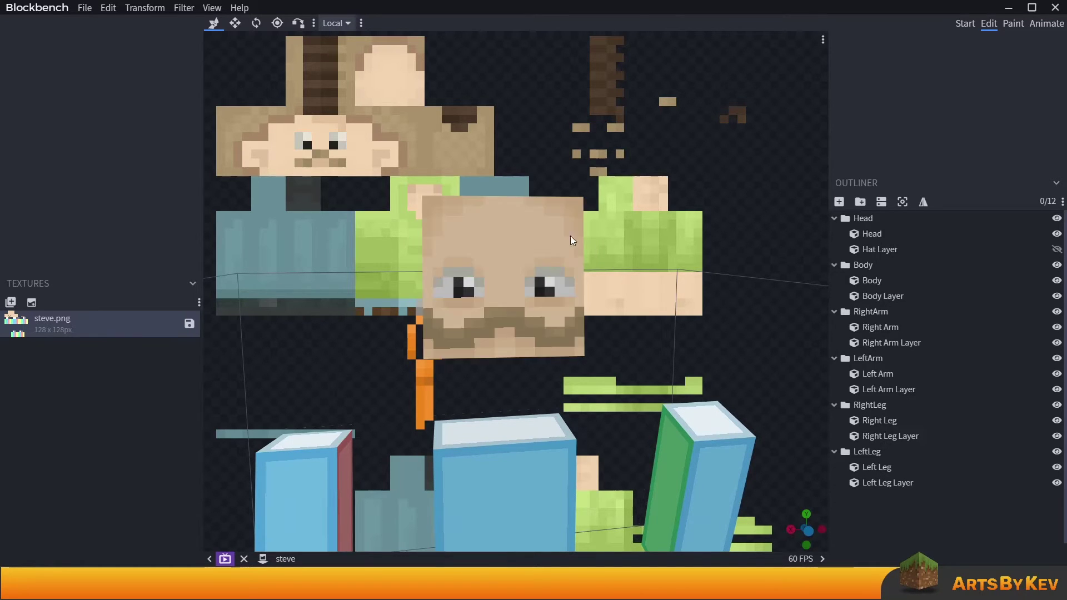
left_click(1013, 24)
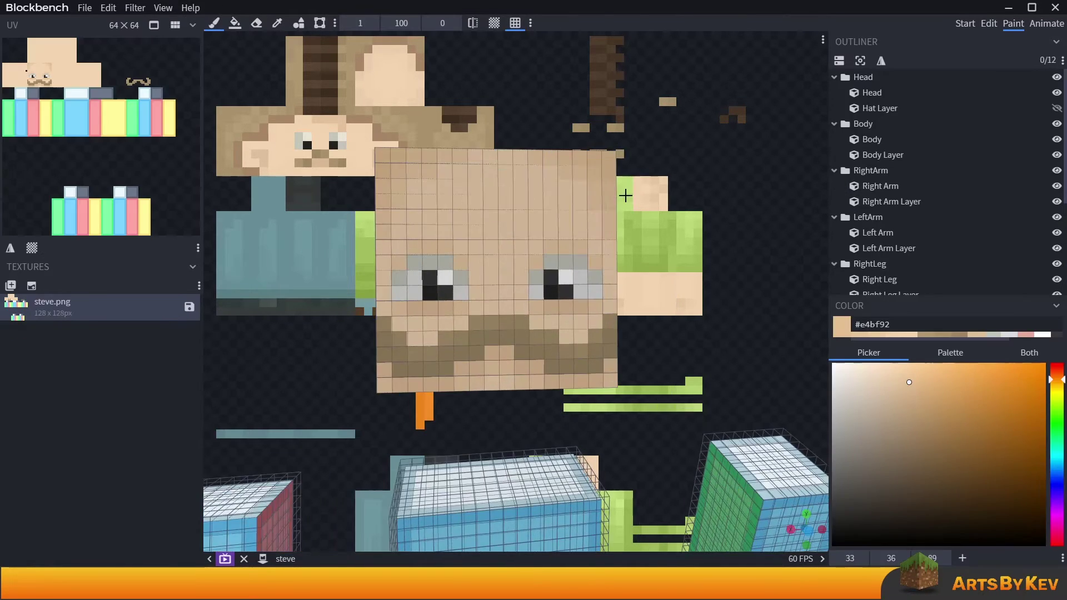
left_click(488, 229)
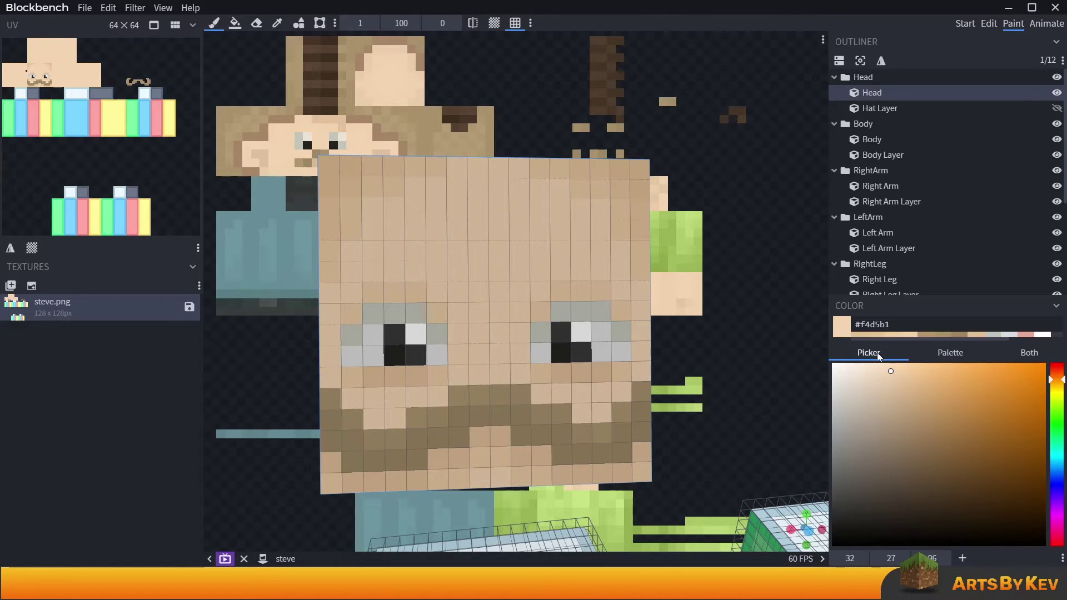
left_click(884, 368)
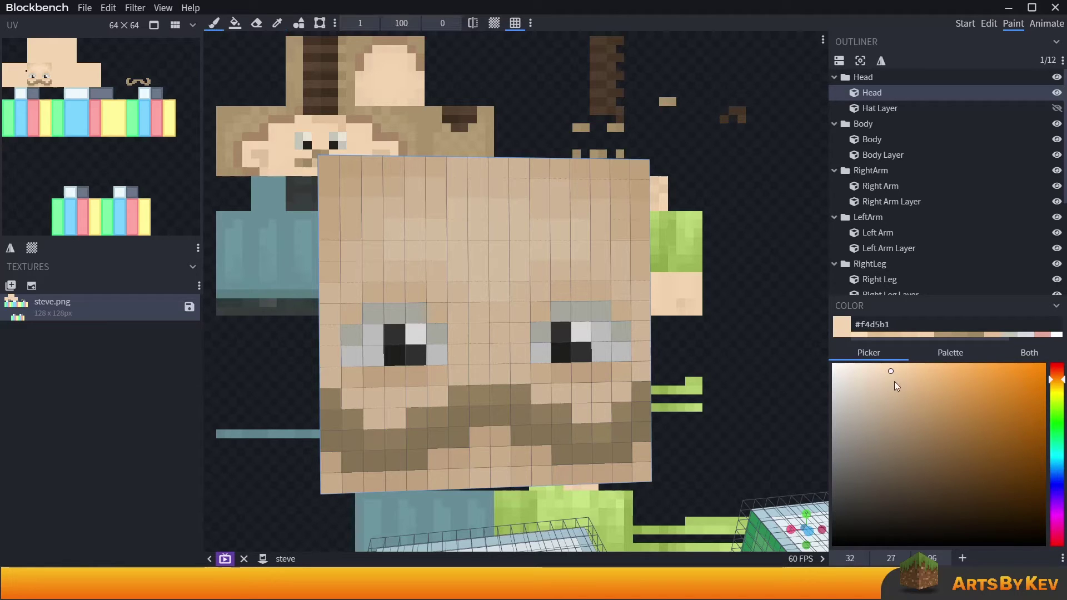
left_click(889, 373)
left_click(888, 371)
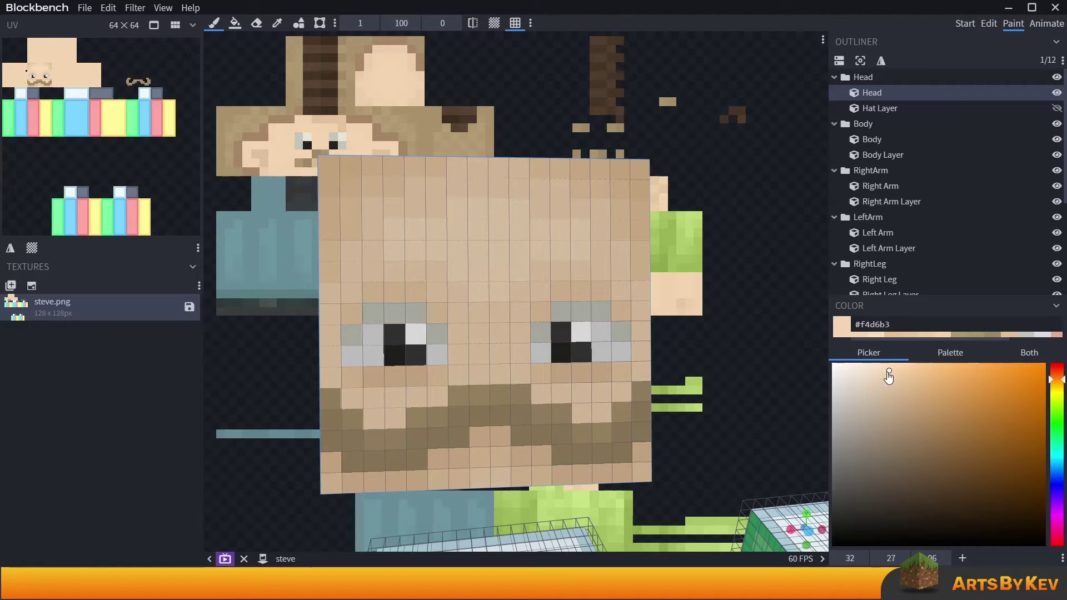
left_click(887, 373)
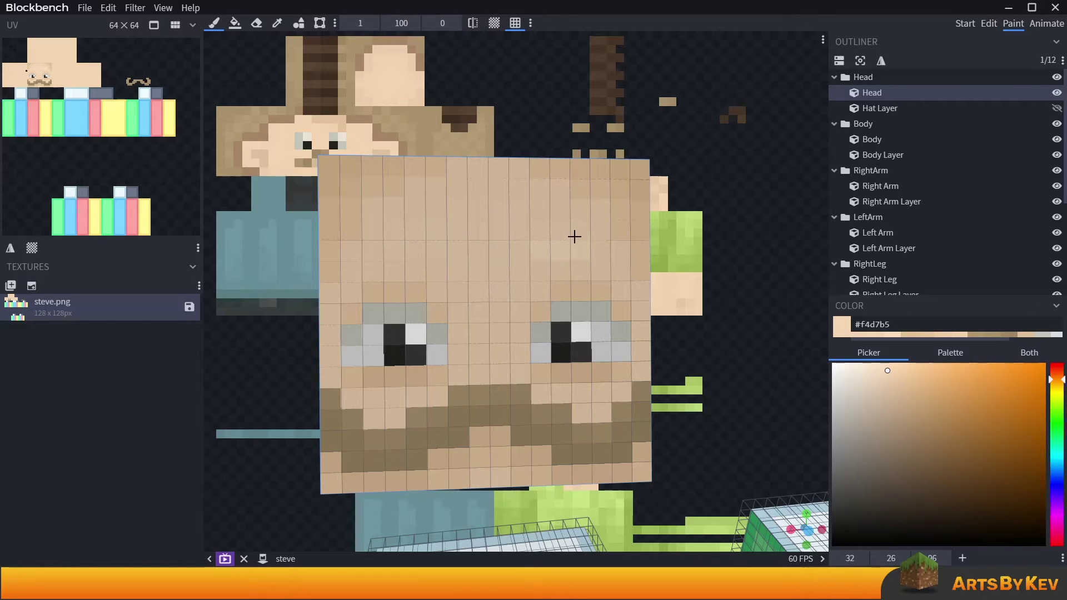
left_click(989, 24)
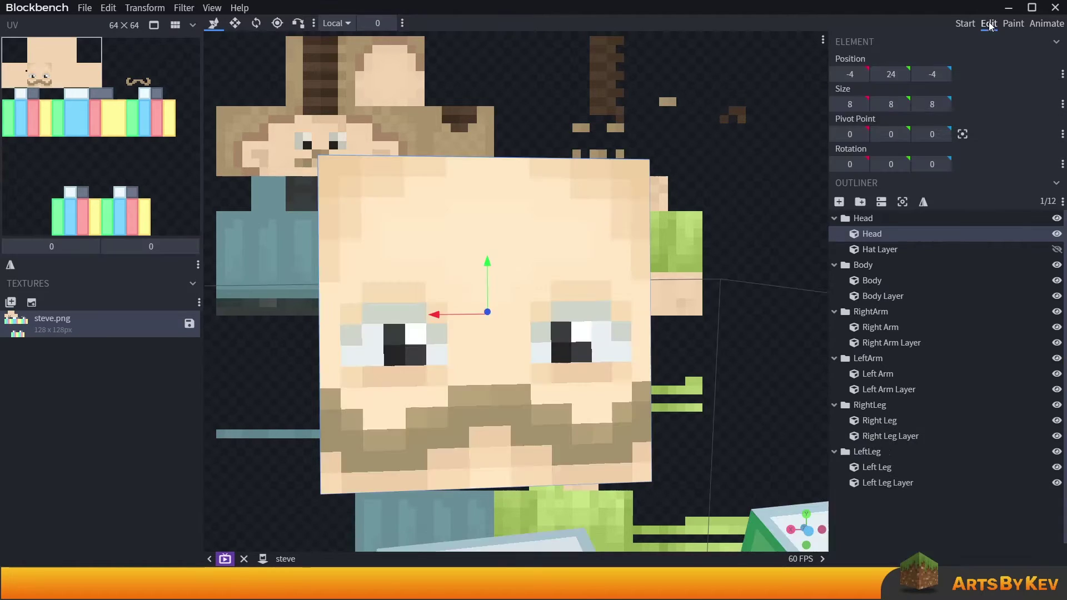
Clear the head selection and reframe the view around the model
left_click(927, 530)
scroll(722, 364, "up", 5)
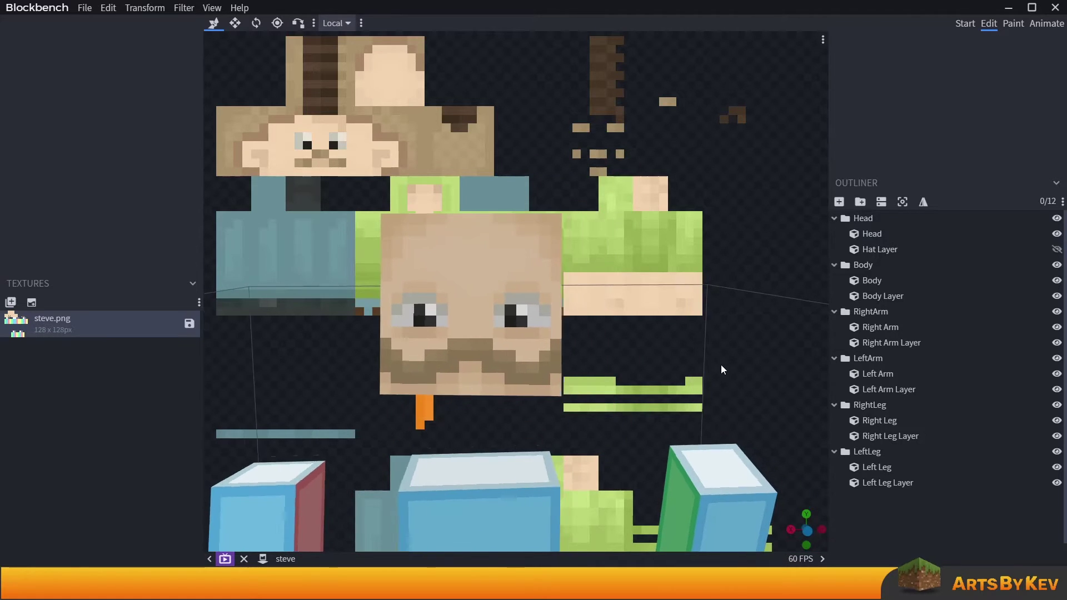
scroll(591, 325, "up", 1)
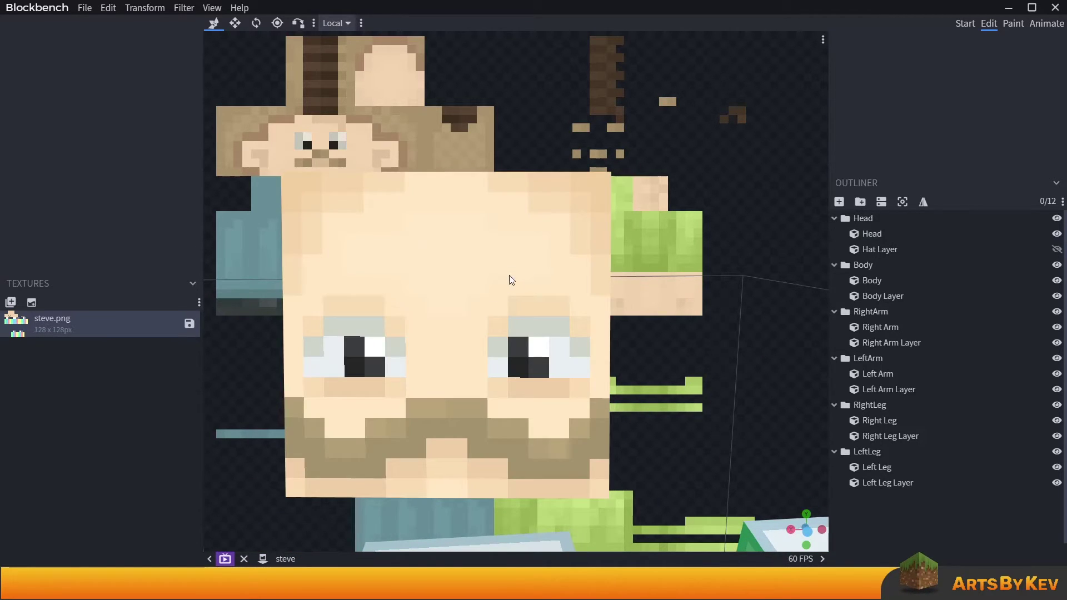
scroll(643, 323, "down", 6)
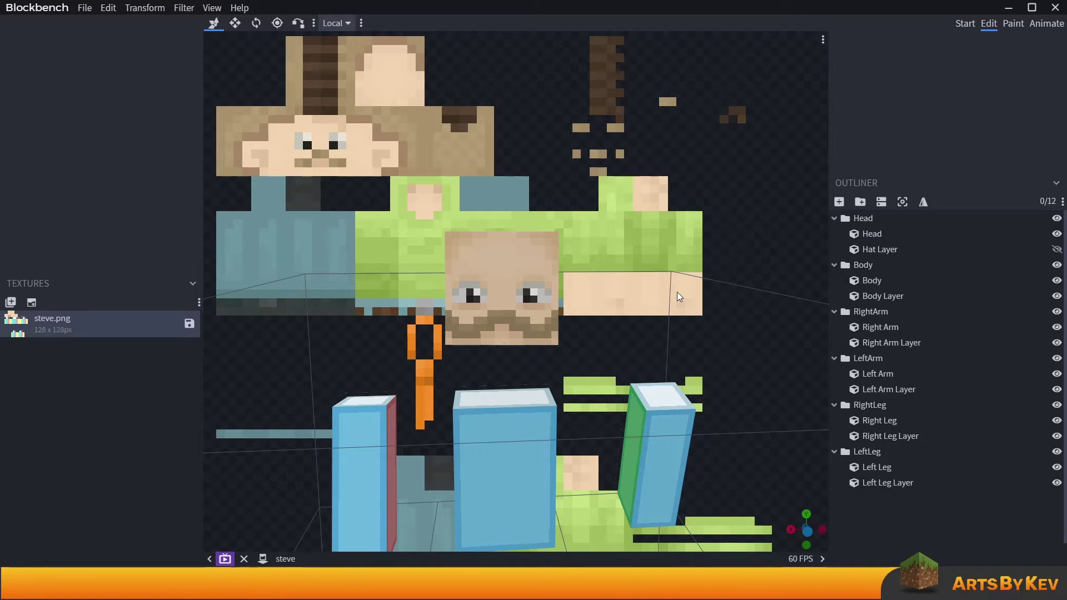
right_click_drag(667, 297, 672, 289)
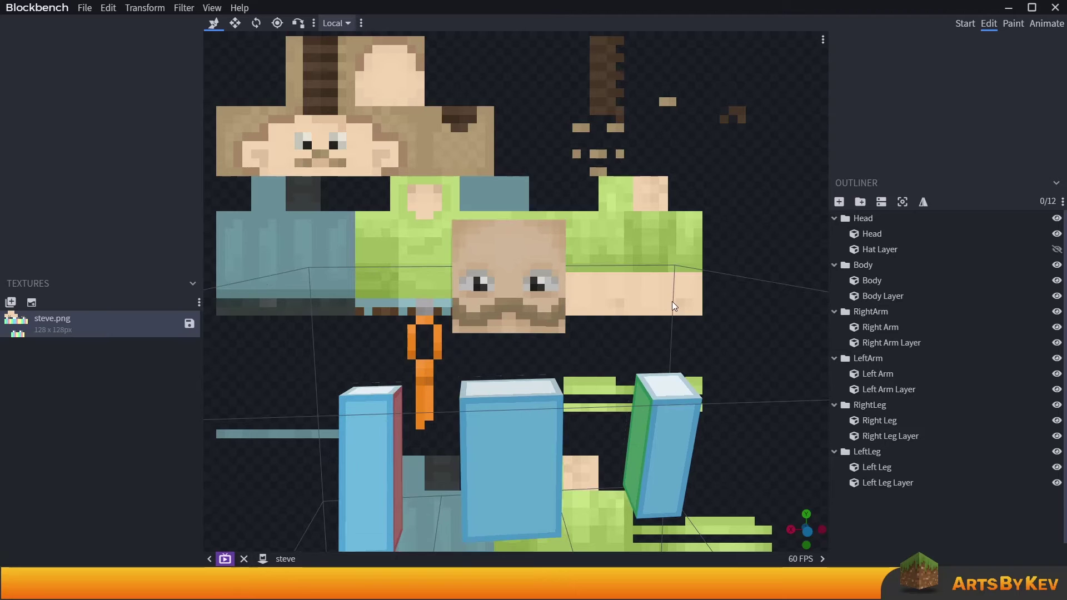
left_click_drag(671, 301, 678, 300)
left_click_drag(745, 342, 711, 341)
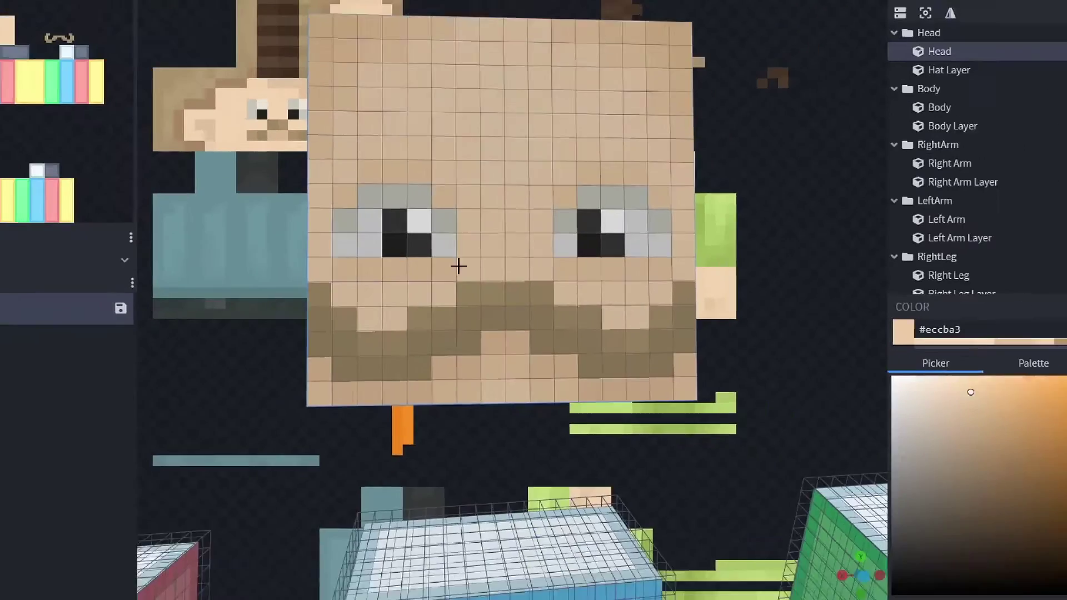
scroll(636, 310, "down", 7)
scroll(659, 301, "up", 8)
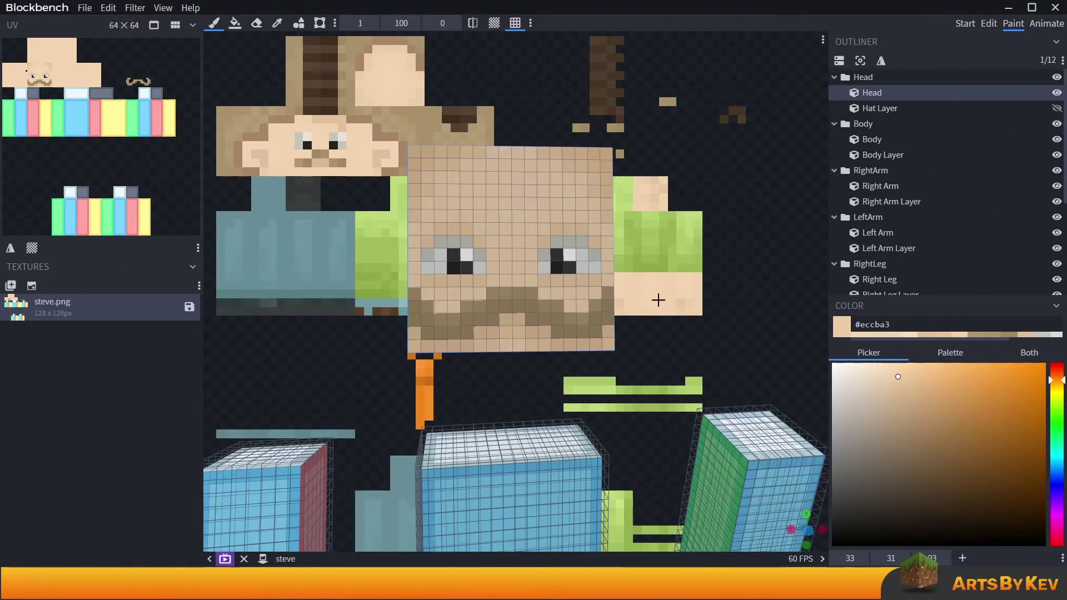
Sample the light skin tone #f4d5b1, then show the Hat Layer and leave Paint mode
left_click(636, 317)
key("b")
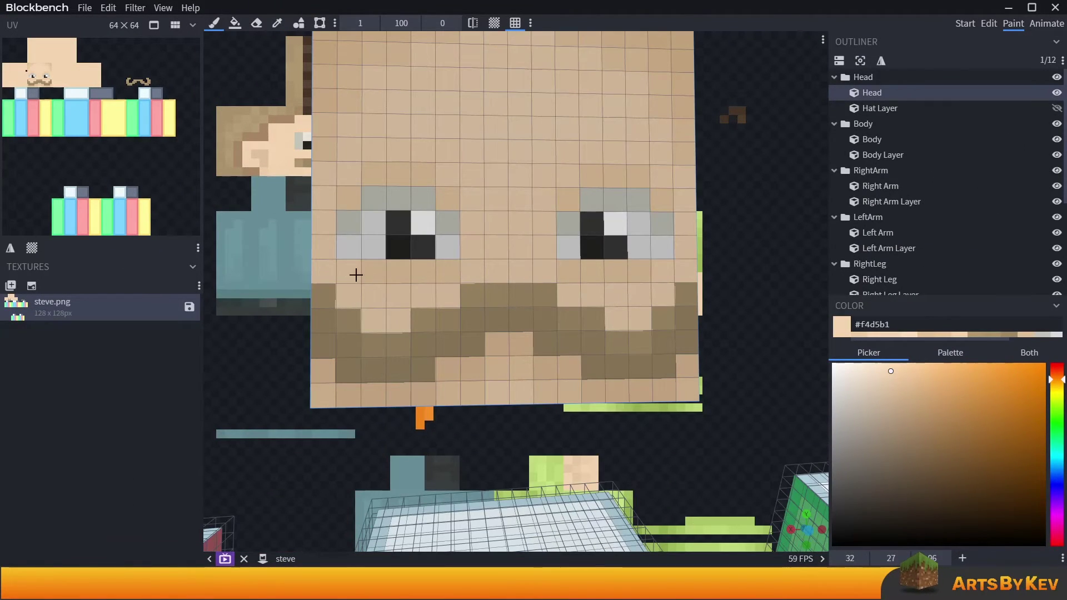
scroll(568, 301, "down", 4)
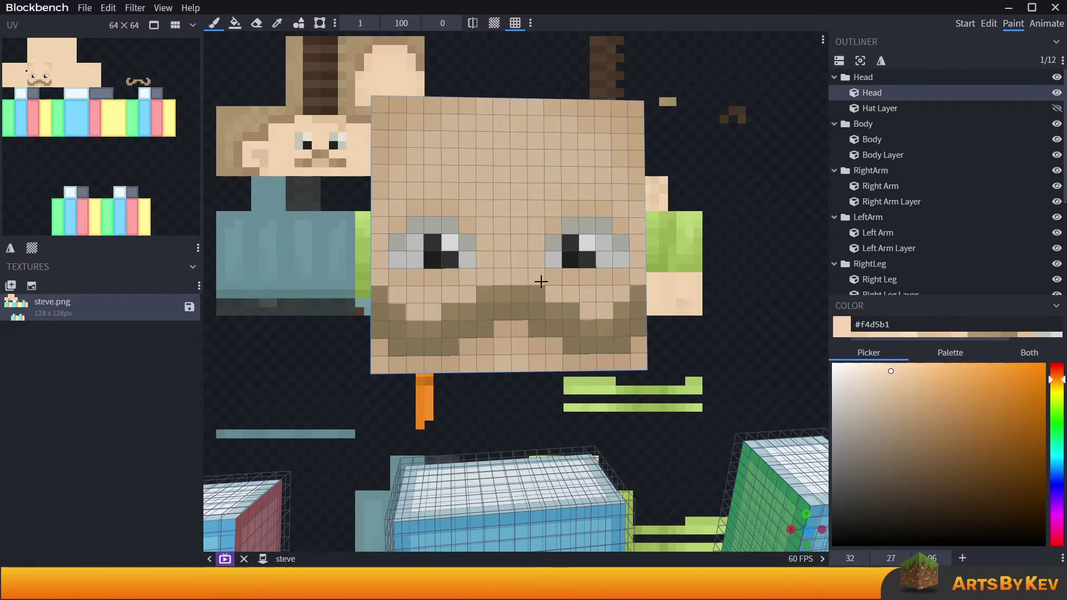
left_click_drag(698, 353, 692, 353)
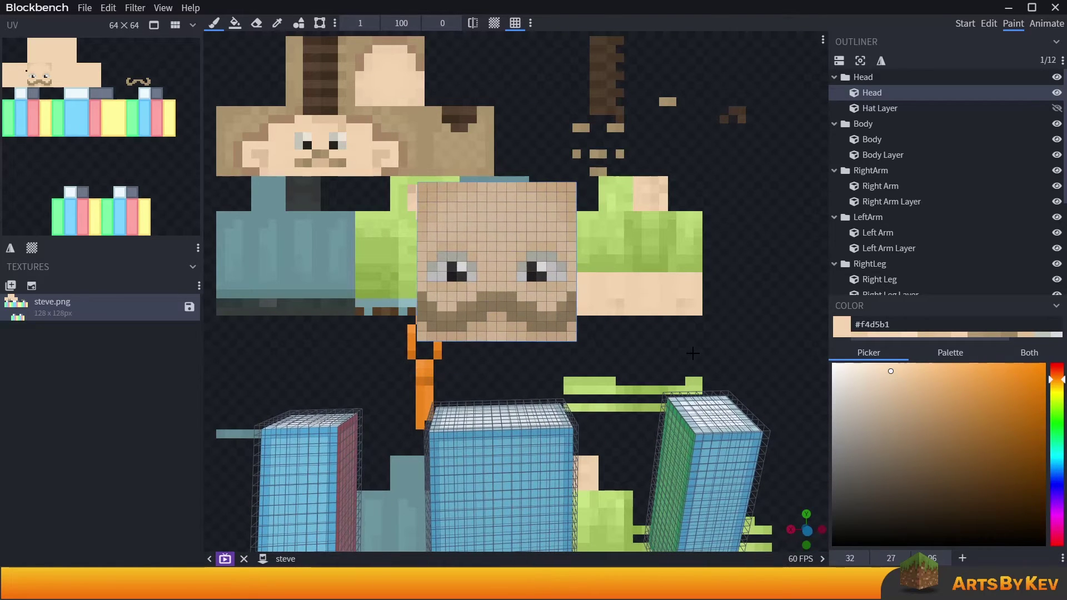
left_click(1056, 108)
left_click(988, 24)
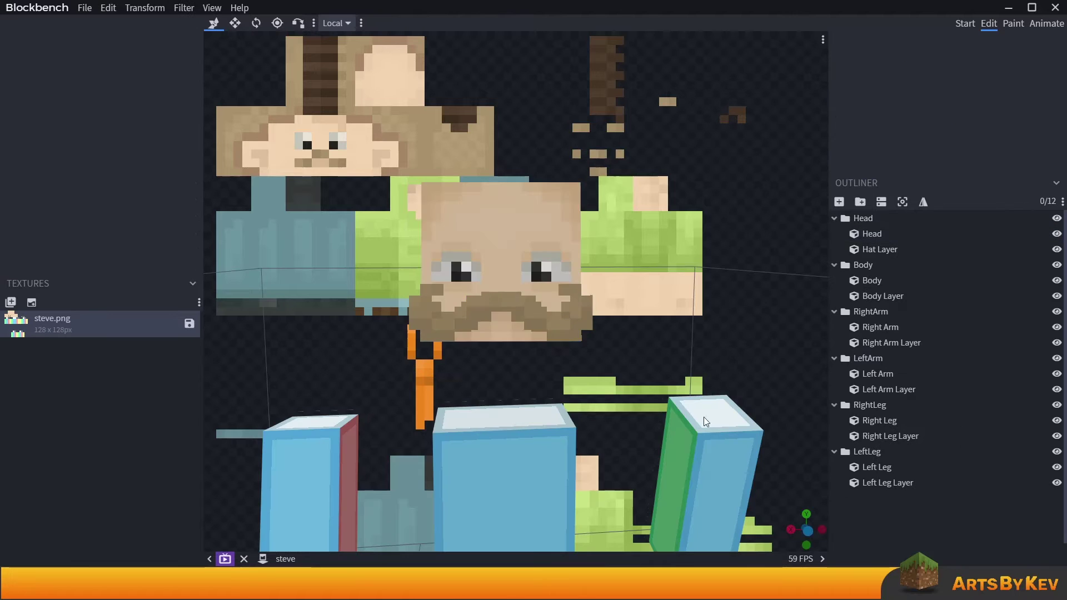
Inspect the head from a tilted angle, hide the Hat Layer, and resume painting
scroll(679, 319, "down", 5)
scroll(676, 319, "up", 5)
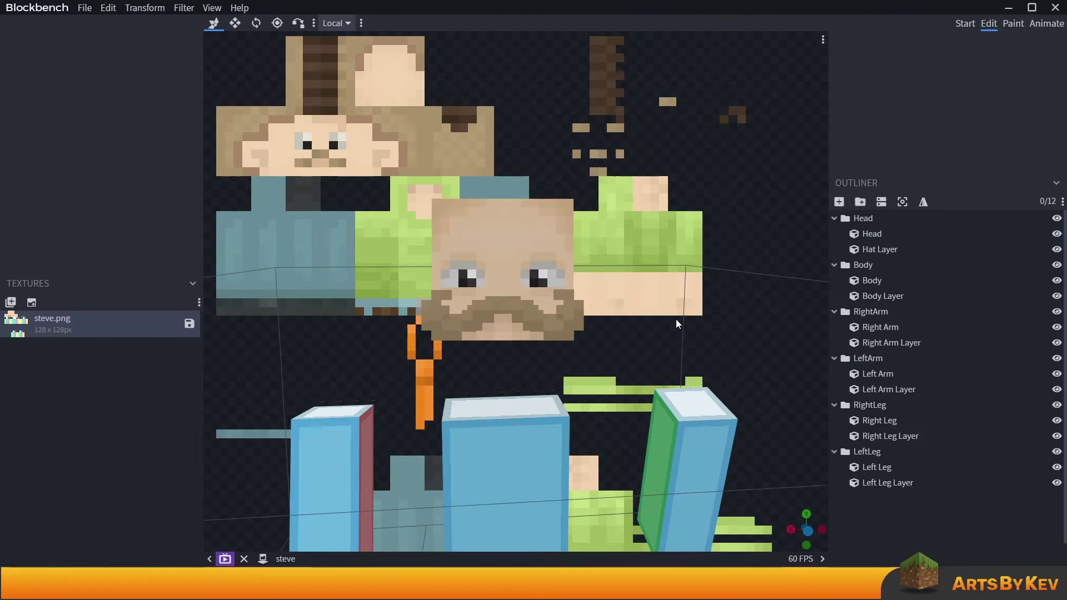
left_click_drag(684, 308, 672, 338)
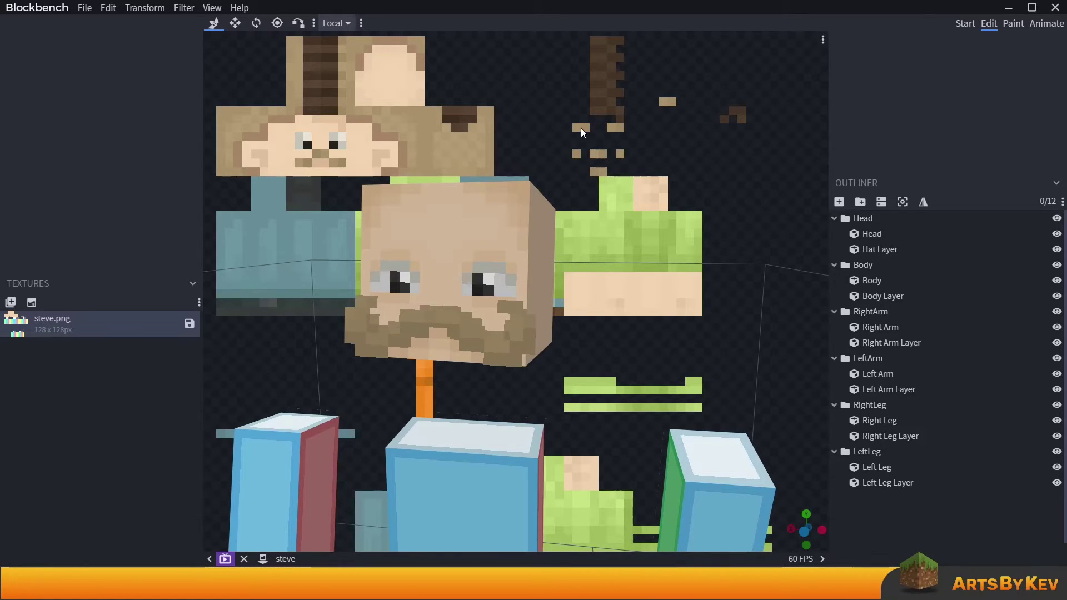
left_click_drag(656, 259, 653, 293)
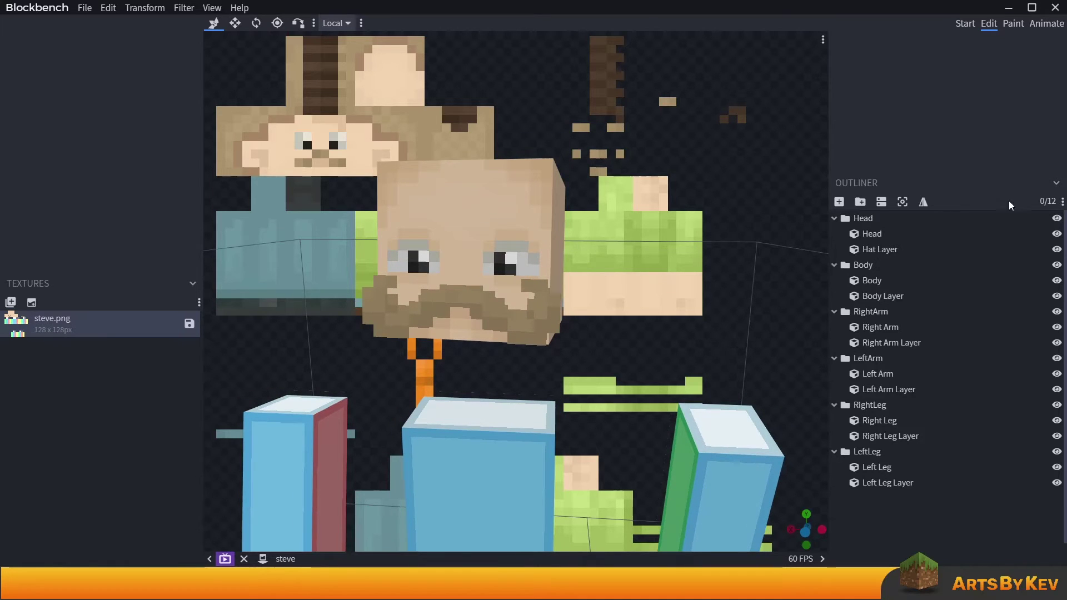
left_click(1057, 249)
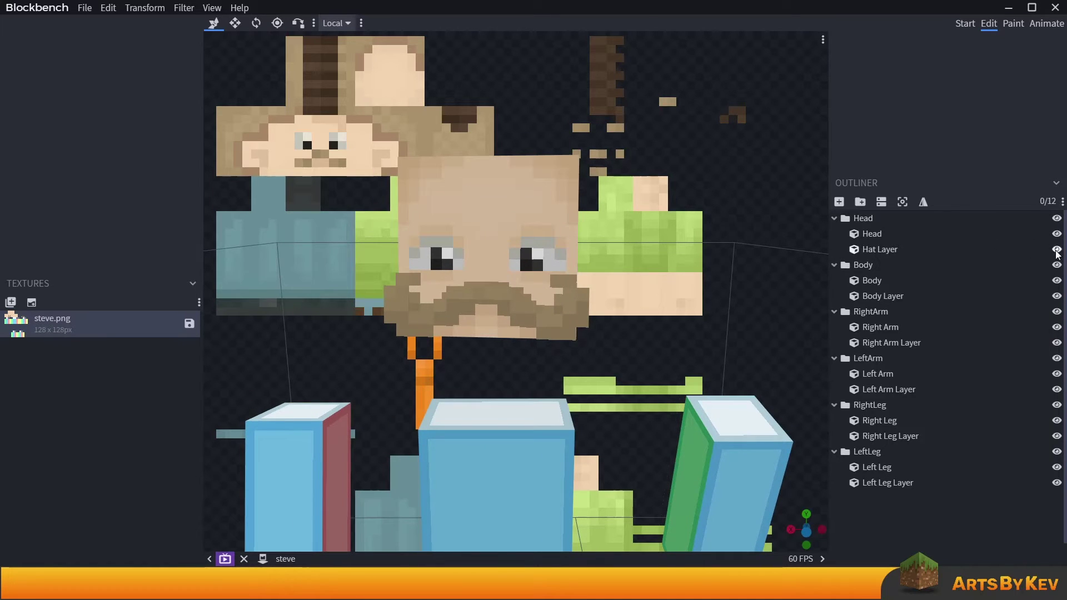
left_click(1013, 24)
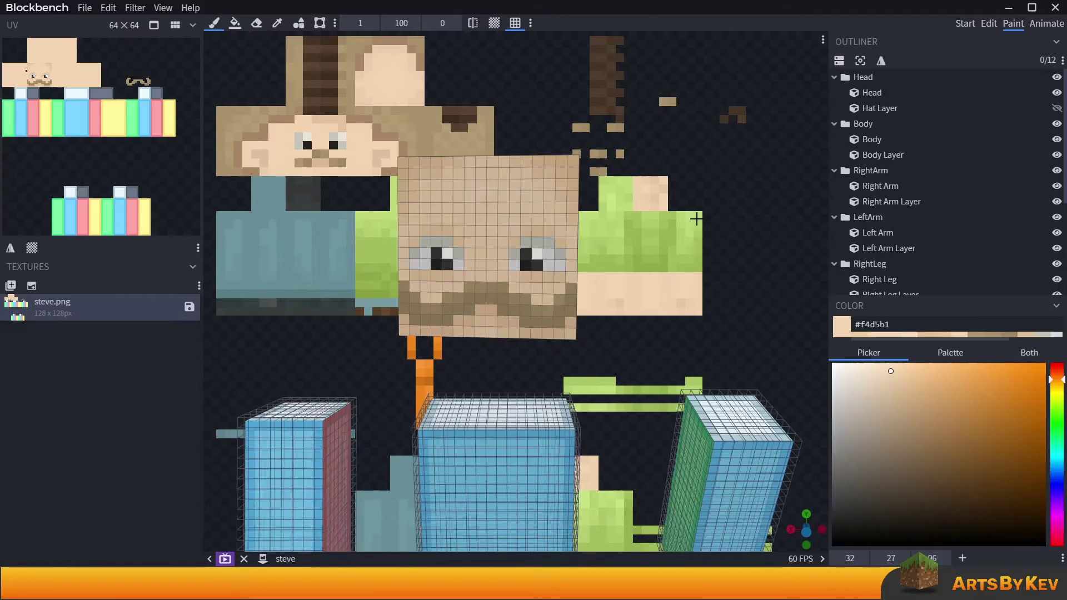
scroll(497, 280, "up", 2)
Sample the moustache colour #a9926c and try an eyebrow stroke, undoing it
left_click(493, 288, "alt")
left_click(512, 197)
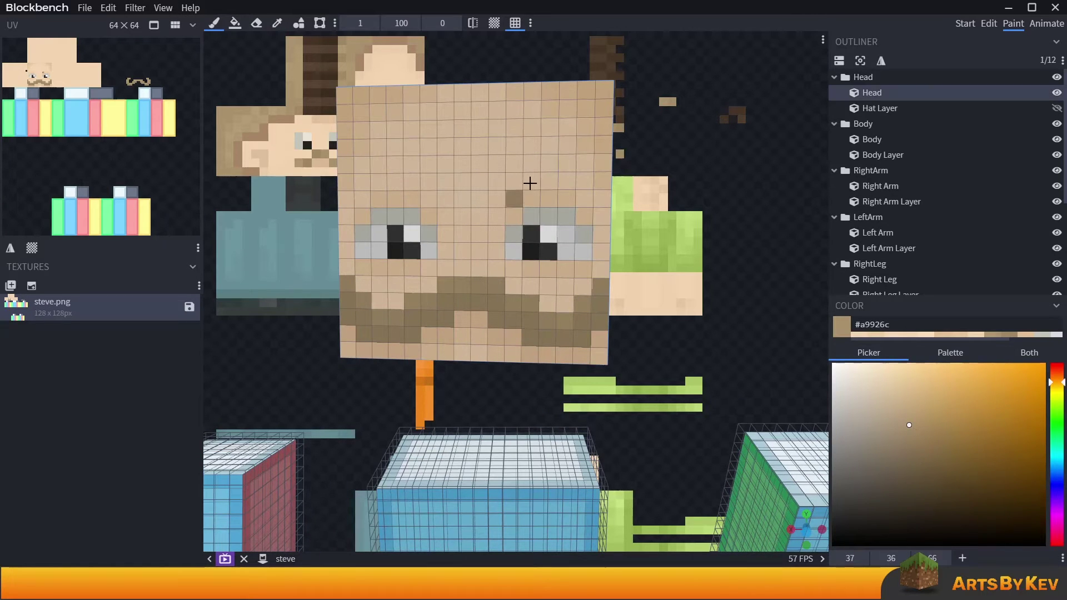
left_click_drag(530, 183, 563, 183)
key("ctrl+z")
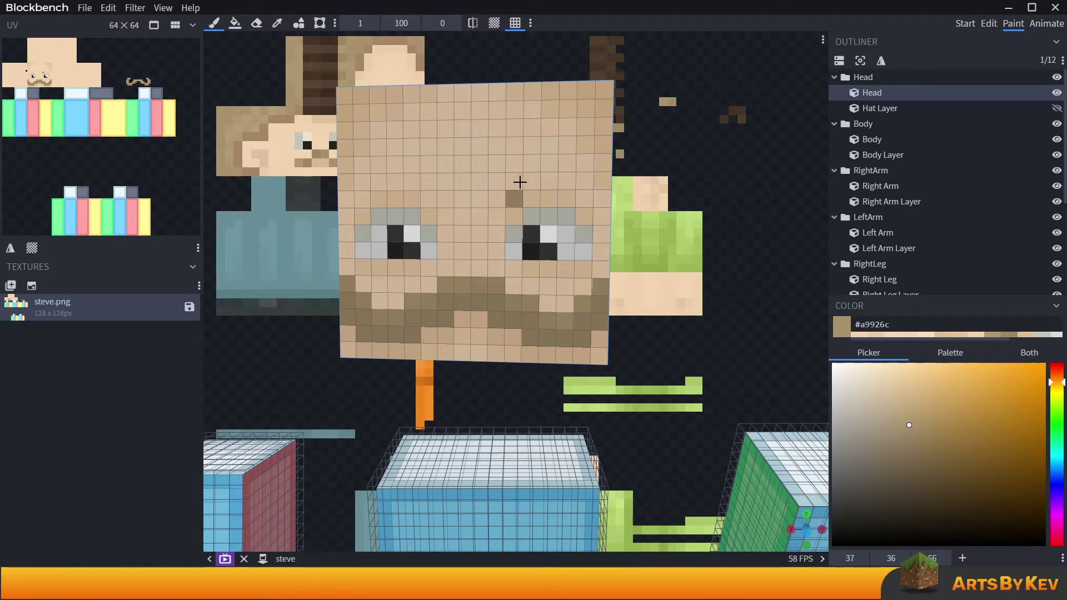
key("ctrl+z")
right_click_drag(731, 235, 715, 257)
Paint #a9926c eyebrows above both eyes, then show the Hat Layer and paint over it
left_click_drag(493, 201, 534, 209)
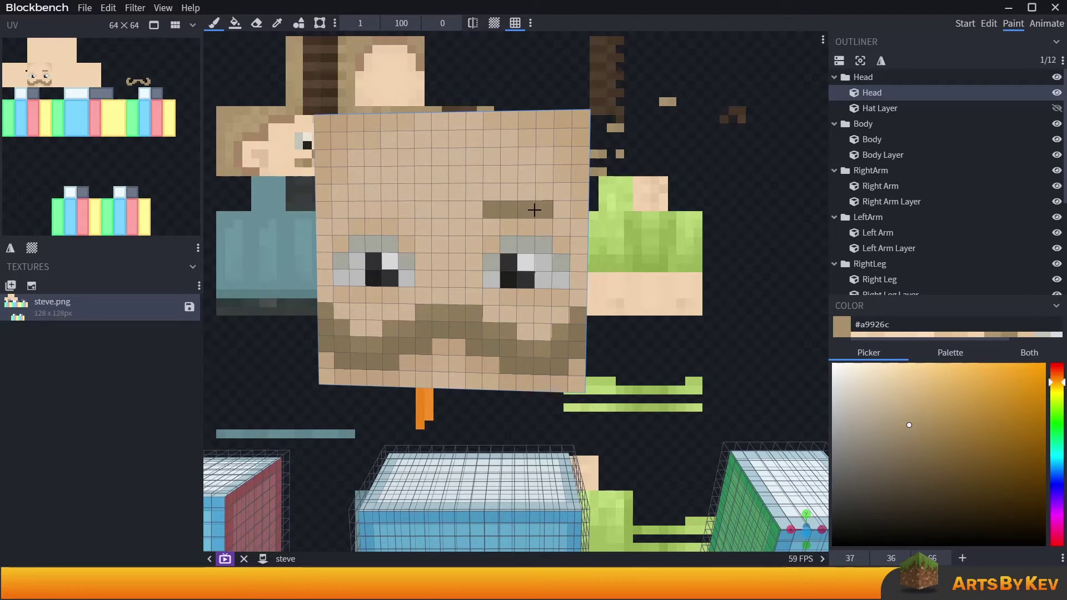
left_click_drag(351, 210, 391, 211)
left_click(407, 210)
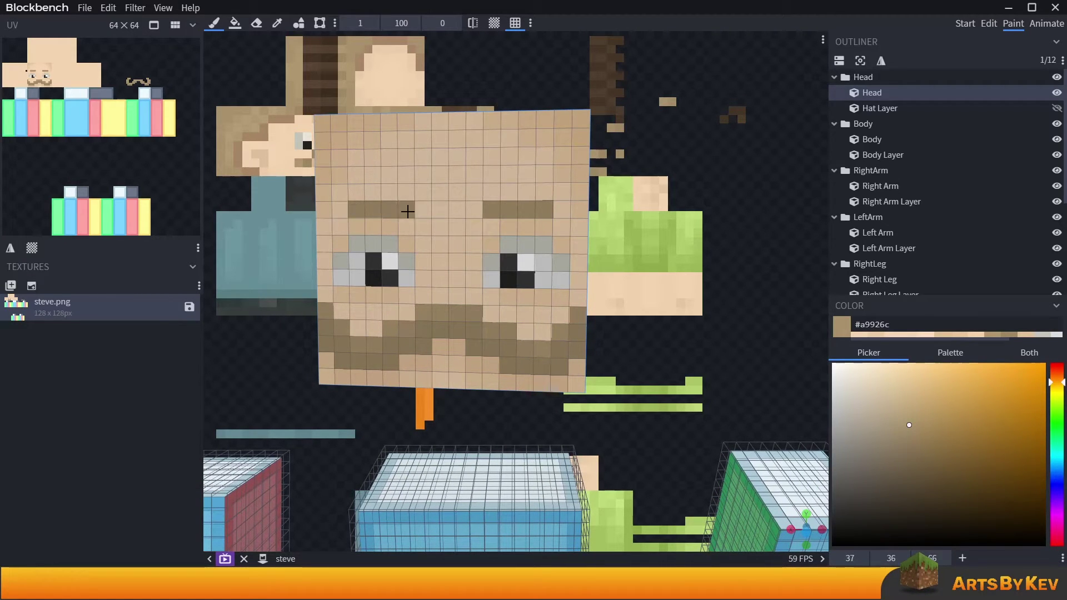
right_click_drag(667, 286, 685, 295)
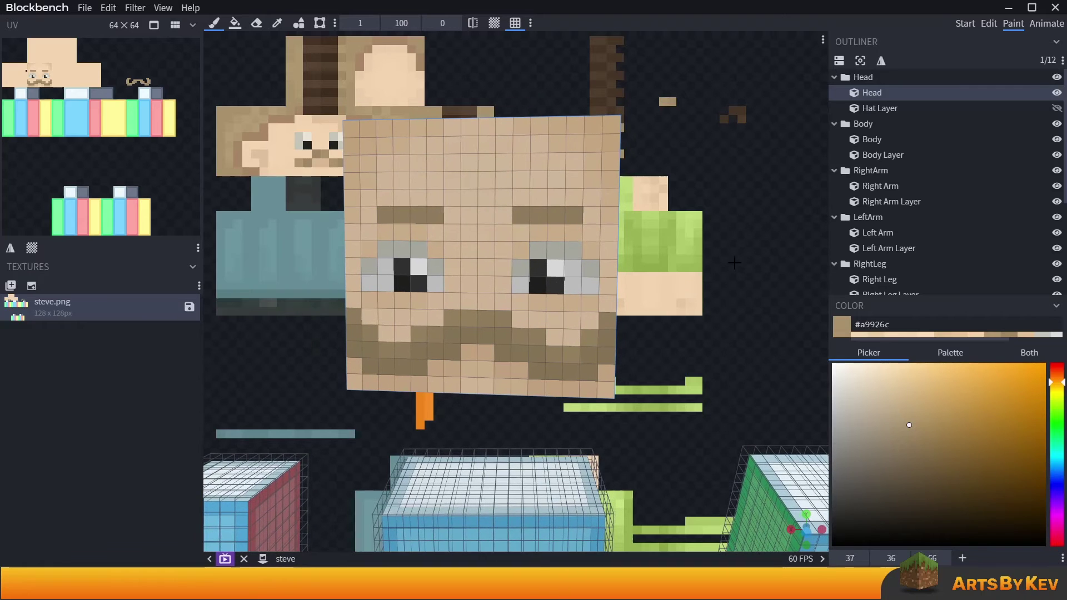
left_click(1057, 108)
left_click_drag(524, 224, 582, 228)
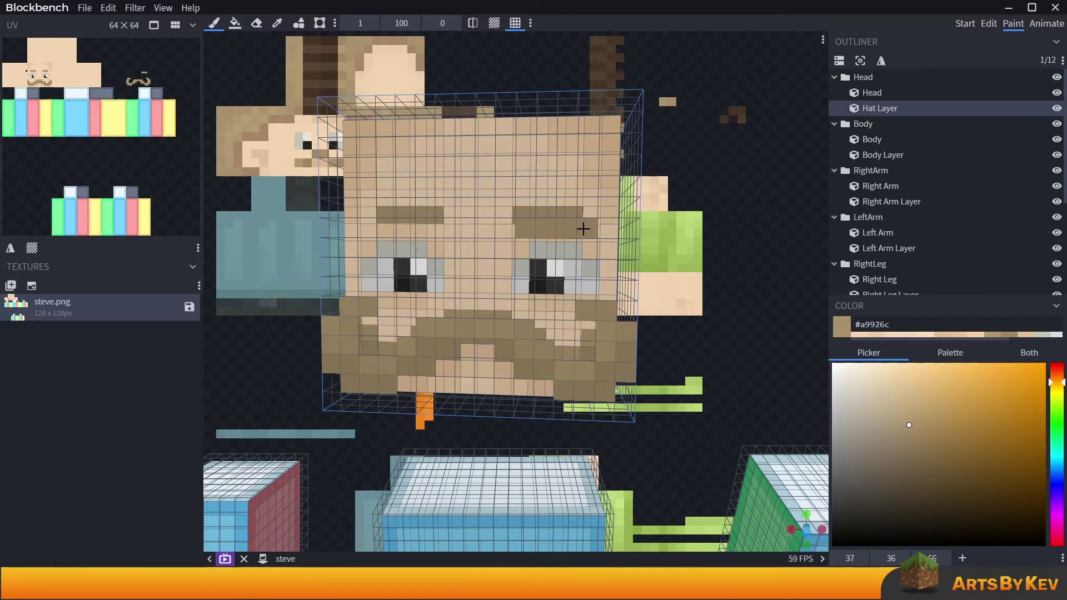
Thicken both eyebrows on the Hat Layer with extra brown pixels
left_click(526, 202)
left_click(567, 202)
left_click_drag(364, 229, 678, 258)
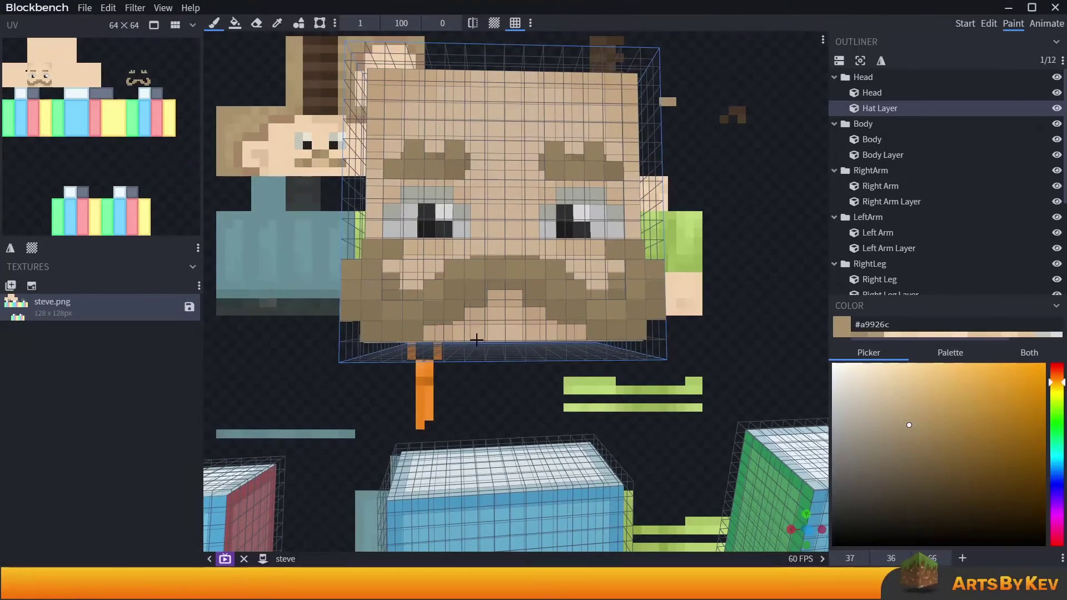
left_click(477, 340)
Paint #9c8764 pixels below the moustache, then hide the Hat Layer and select the Head
scroll(537, 348, "down", 5)
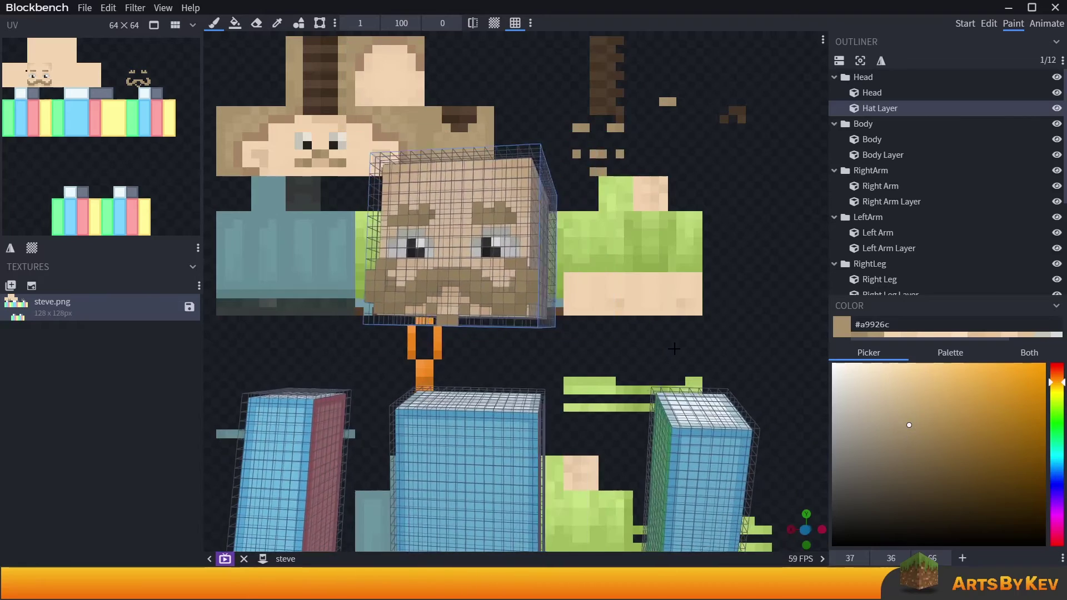
left_click_drag(702, 349, 710, 348)
scroll(595, 316, "up", 7)
left_click(572, 297, "alt")
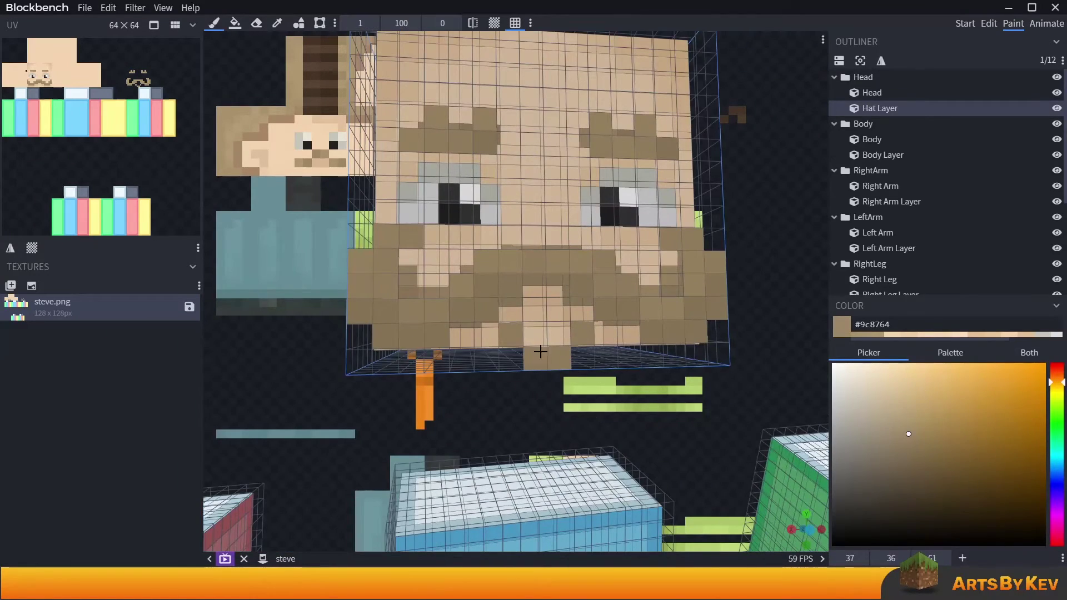
left_click_drag(541, 352, 561, 353)
left_click_drag(638, 392, 631, 392)
left_click(1057, 109)
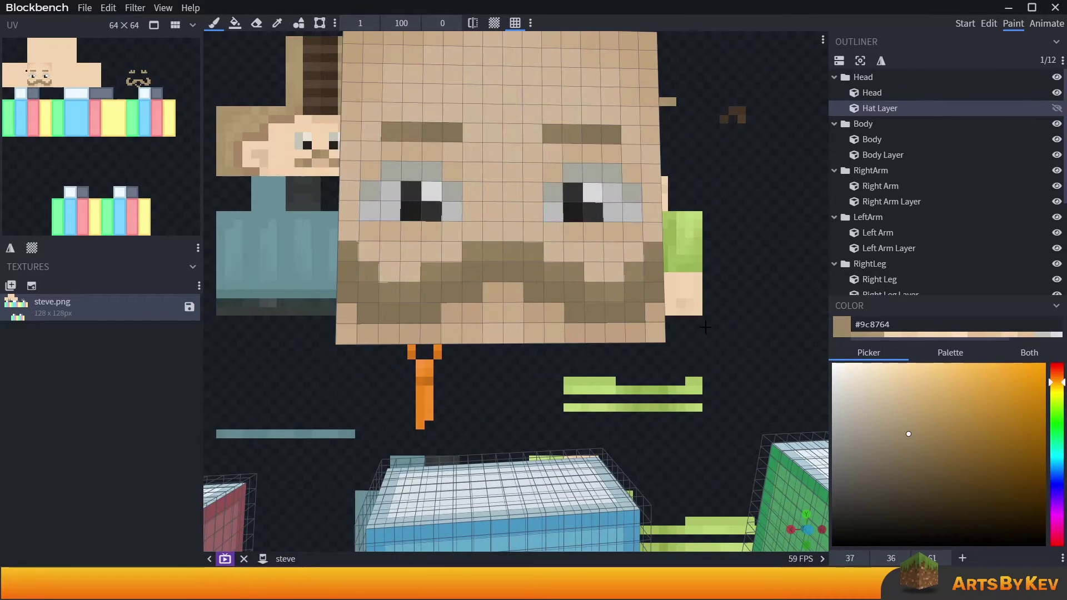
left_click(462, 303)
left_click_drag(486, 373, 482, 358)
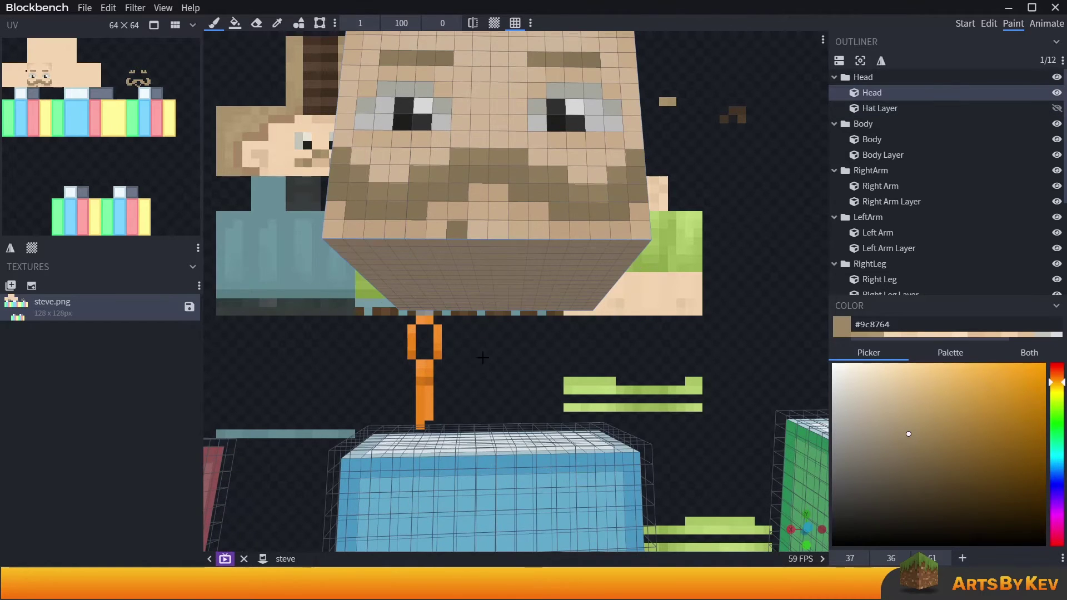
Paint #9c8764 beard pixels on the chin and underside, lightening the outer ones to #a9926c
mouse_move(481, 235)
left_mouse_down()
mouse_move(499, 234)
mouse_move(496, 250)
left_mouse_up()
left_click(518, 230)
left_click(460, 243)
left_click(519, 243)
left_click_drag(493, 367, 489, 350)
left_click(535, 122, "alt")
mouse_move(445, 168)
left_mouse_down()
mouse_move(447, 181)
mouse_move(499, 183)
left_mouse_up()
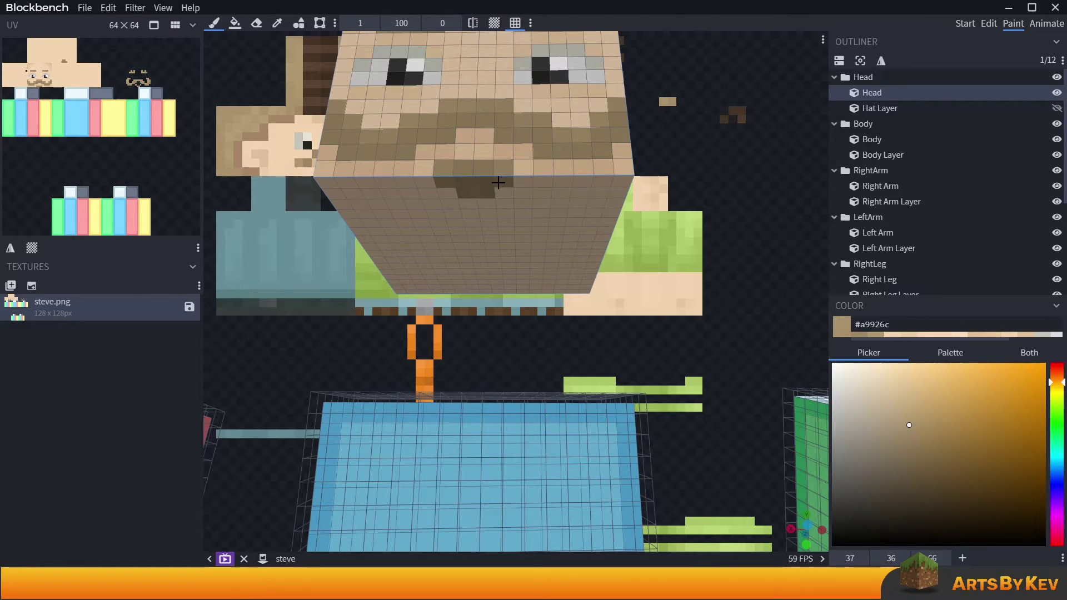
Show and select the Hat Layer, reframe the whole model frontally, and switch to Edit
left_click(1056, 108)
mouse_move(679, 231)
left_mouse_down()
mouse_move(686, 269)
mouse_move(684, 247)
left_mouse_up()
left_click(474, 211)
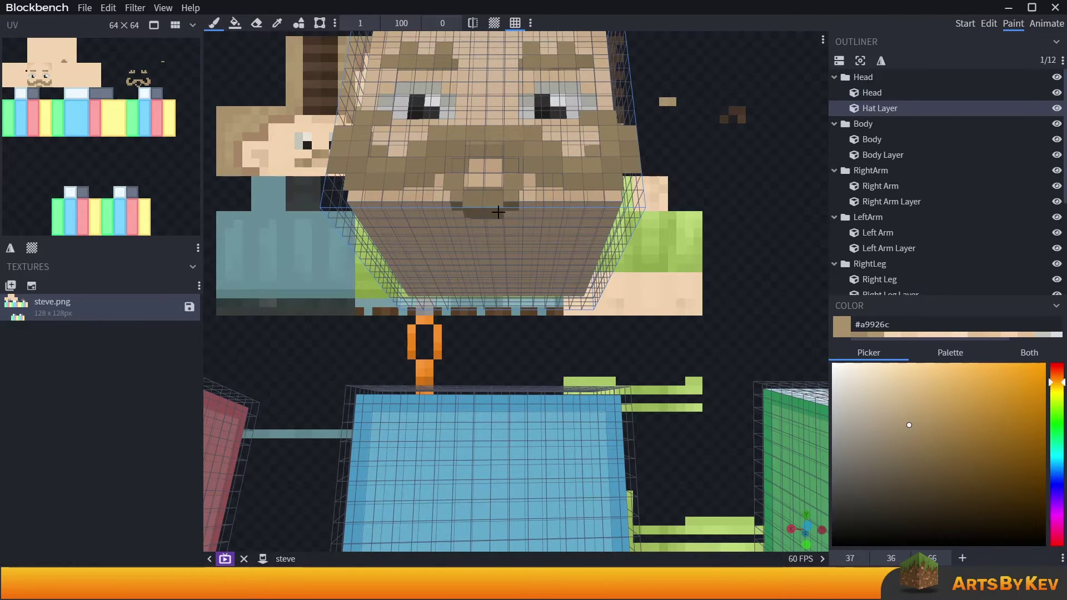
right_click_drag(490, 200, 471, 135)
key("c")
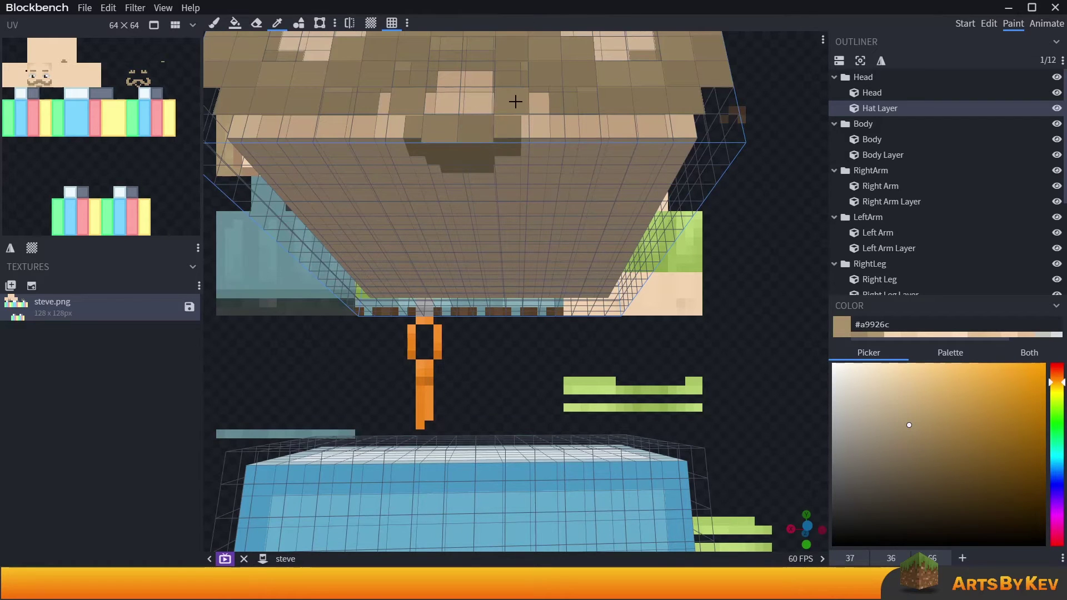
key("b")
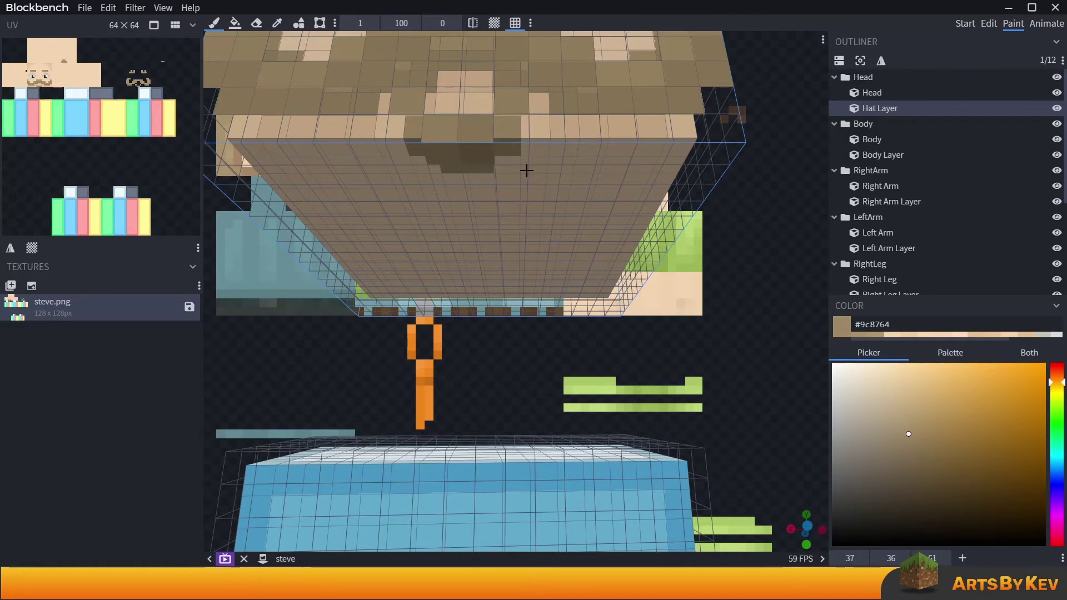
middle_click_drag(526, 170, 501, 160)
scroll(667, 284, "down", 5)
left_click_drag(682, 295, 684, 324)
right_click_drag(656, 344, 676, 319)
scroll(676, 319, "down", 2)
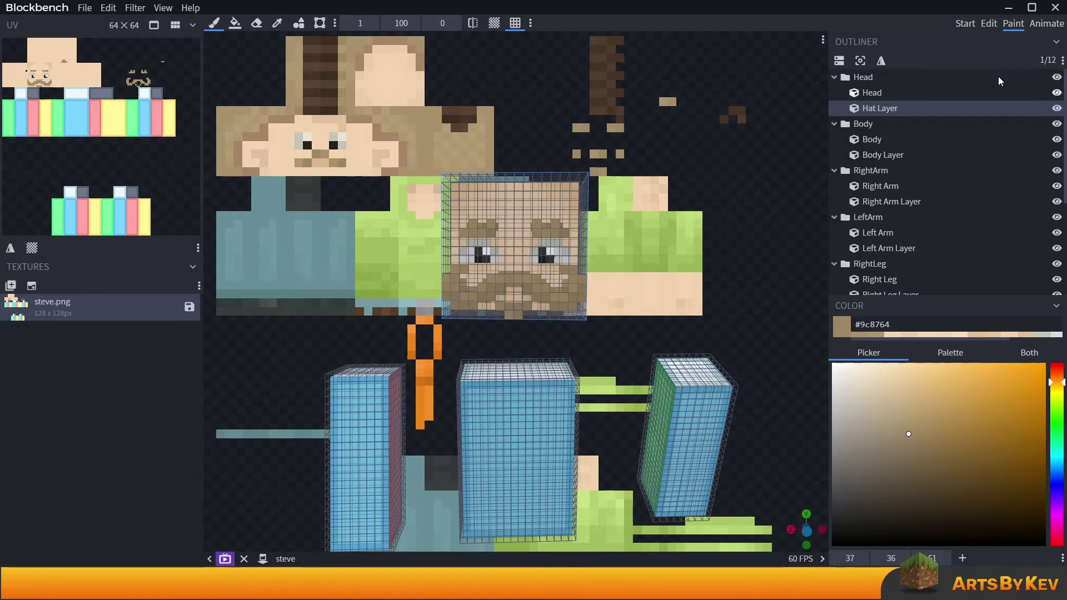
left_click(985, 28)
Deselect the Hat Layer and orbit to inspect the bearded head
left_click(907, 496)
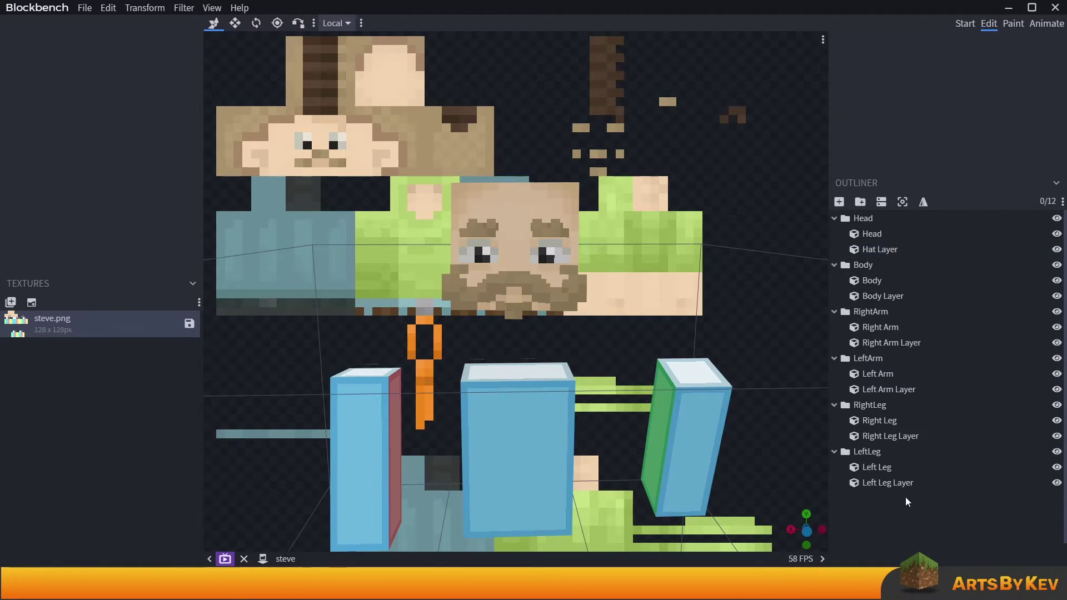
mouse_move(677, 315)
left_mouse_down()
mouse_move(689, 299)
mouse_move(669, 313)
mouse_move(666, 304)
mouse_move(695, 300)
mouse_move(674, 311)
mouse_move(672, 297)
mouse_move(643, 303)
mouse_move(661, 281)
mouse_move(628, 298)
mouse_move(659, 299)
mouse_move(634, 290)
mouse_move(642, 281)
mouse_move(620, 293)
mouse_move(606, 285)
mouse_move(630, 289)
mouse_move(579, 284)
mouse_move(610, 279)
mouse_move(573, 282)
mouse_move(601, 269)
mouse_move(549, 326)
mouse_move(592, 322)
left_mouse_up()
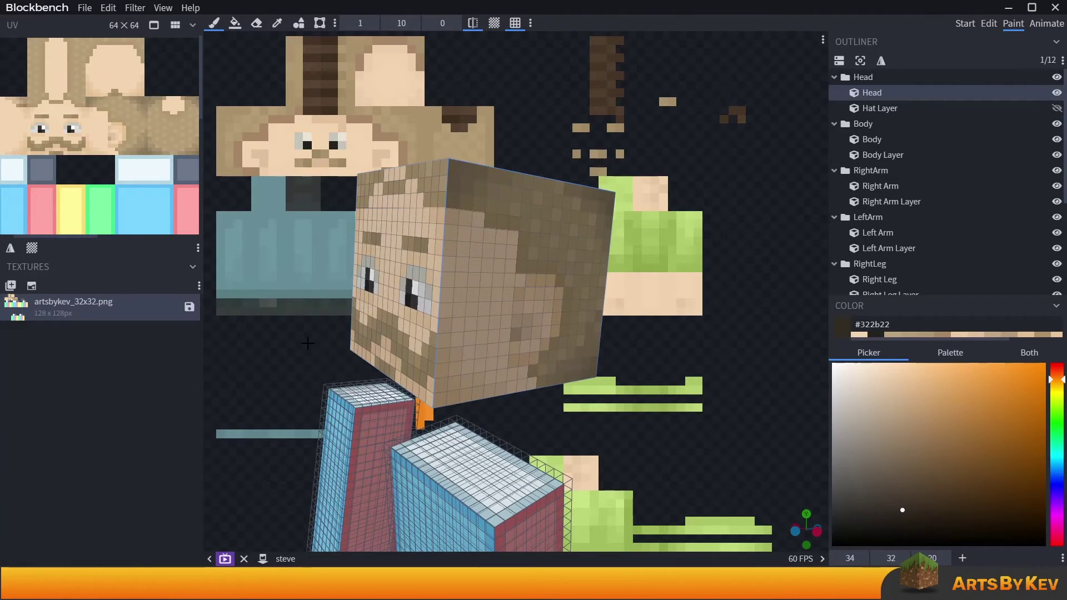
Orbit around the head to review its face, sides and top, then zoom out
left_click_drag(308, 343, 477, 278)
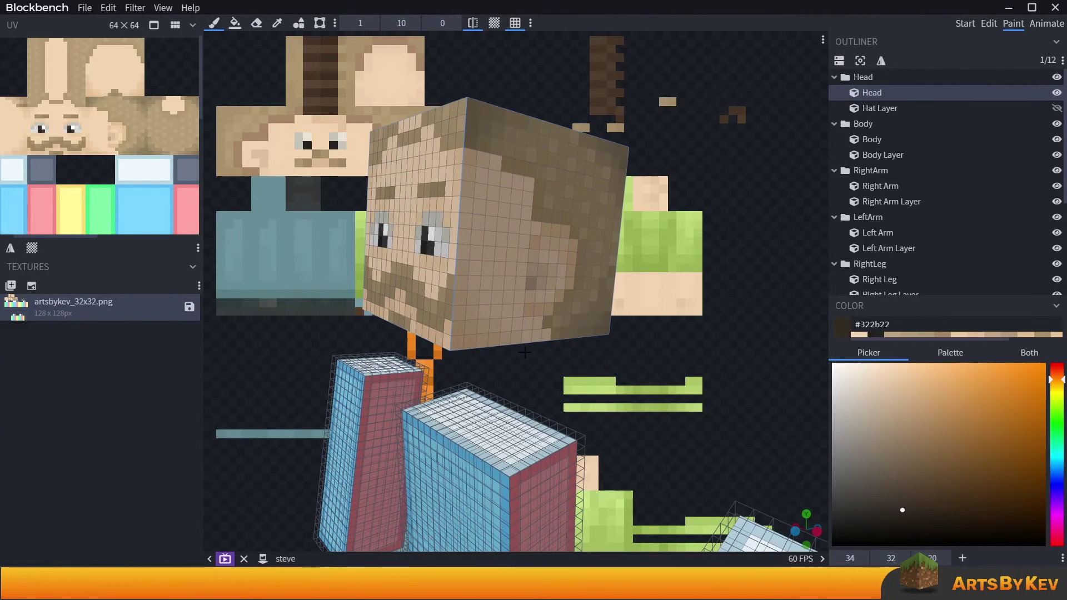
left_click_drag(525, 352, 493, 352)
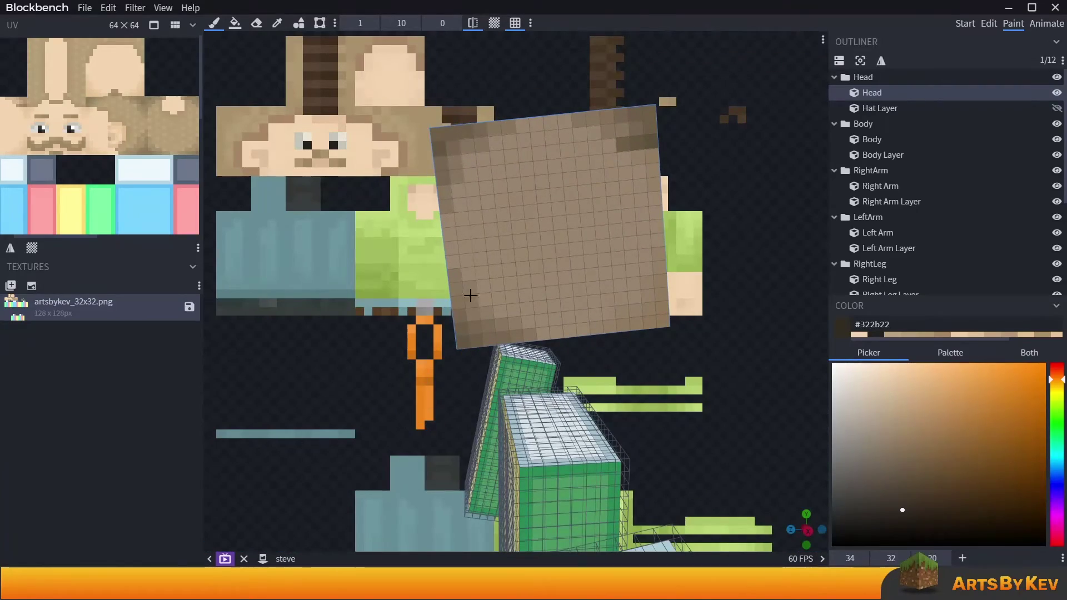
left_click_drag(711, 127, 459, 120)
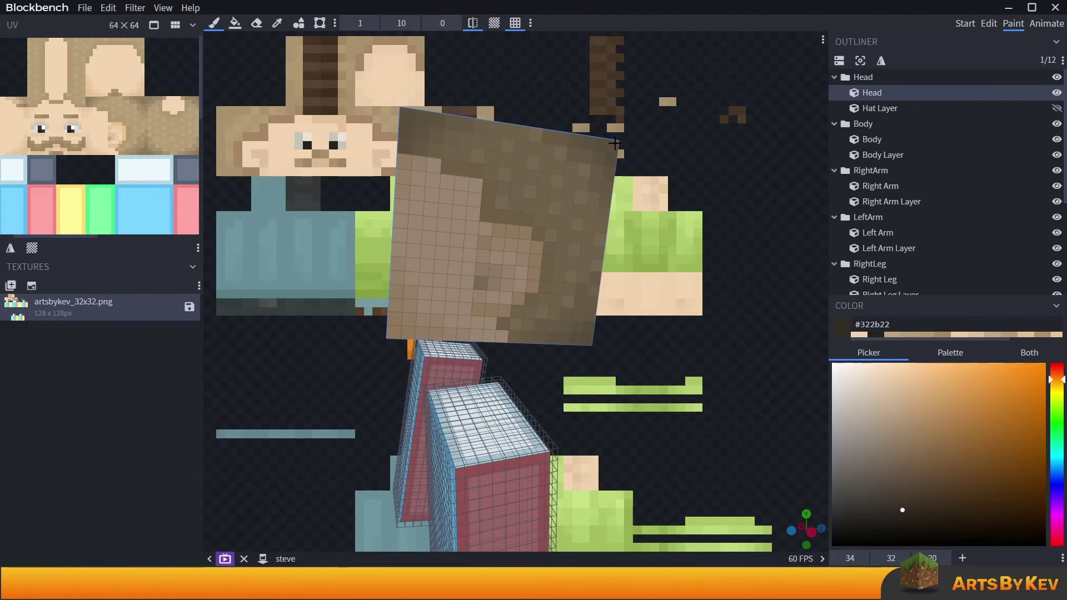
left_click_drag(660, 263, 715, 240)
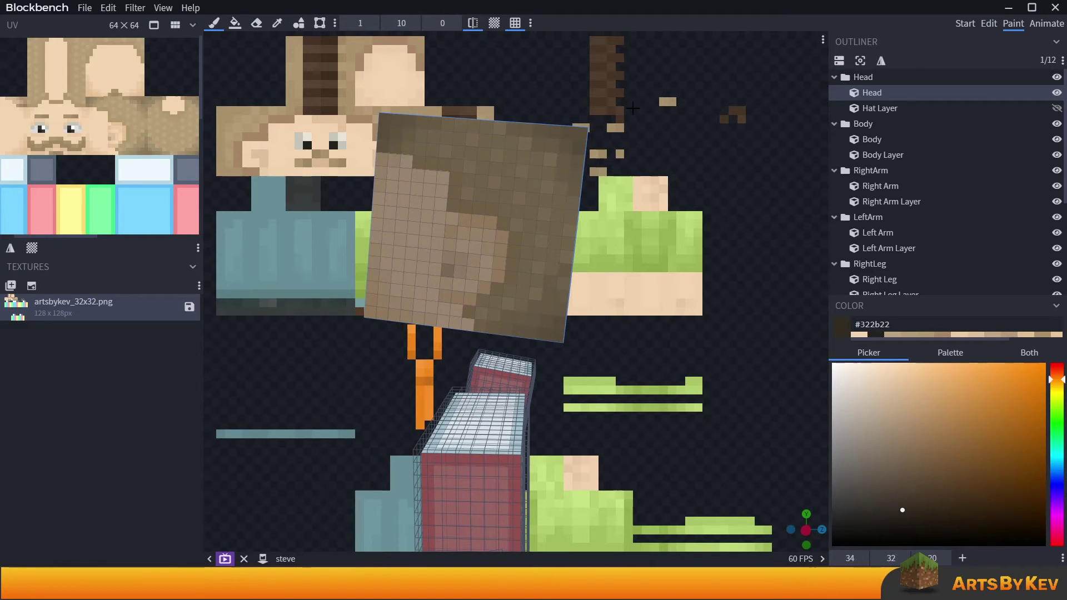
left_click_drag(633, 108, 472, 134)
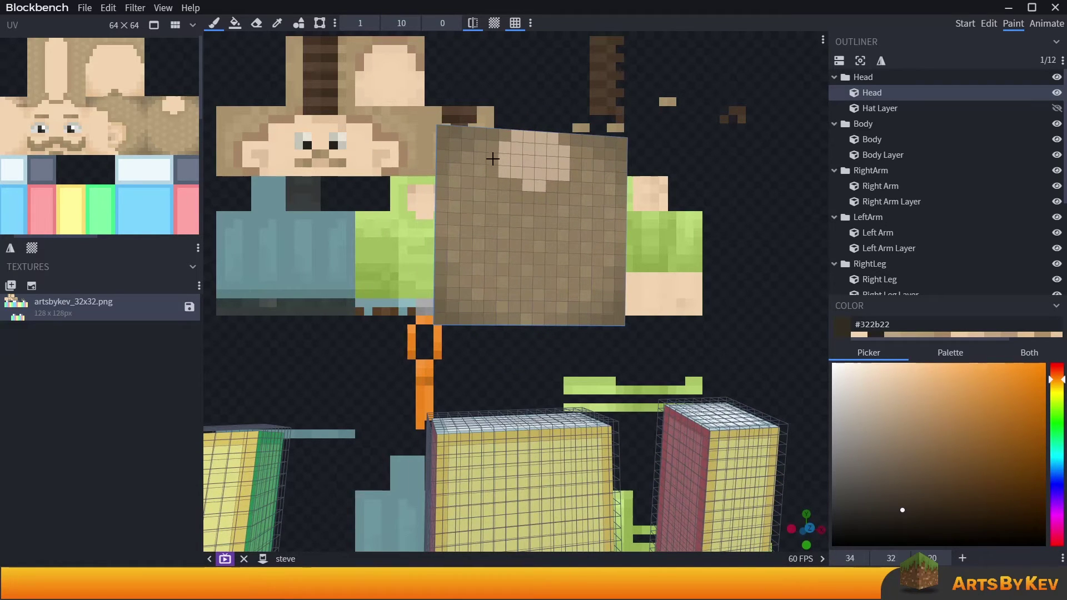
middle_click_drag(493, 159, 561, 174)
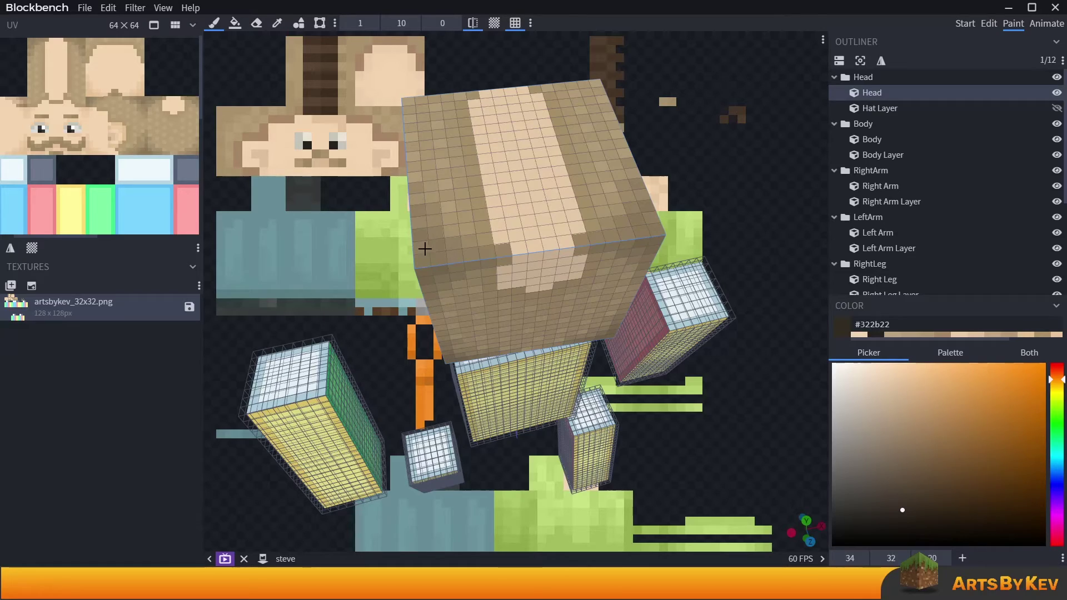
left_click_drag(339, 241, 628, 271)
scroll(328, 234, "down", 3)
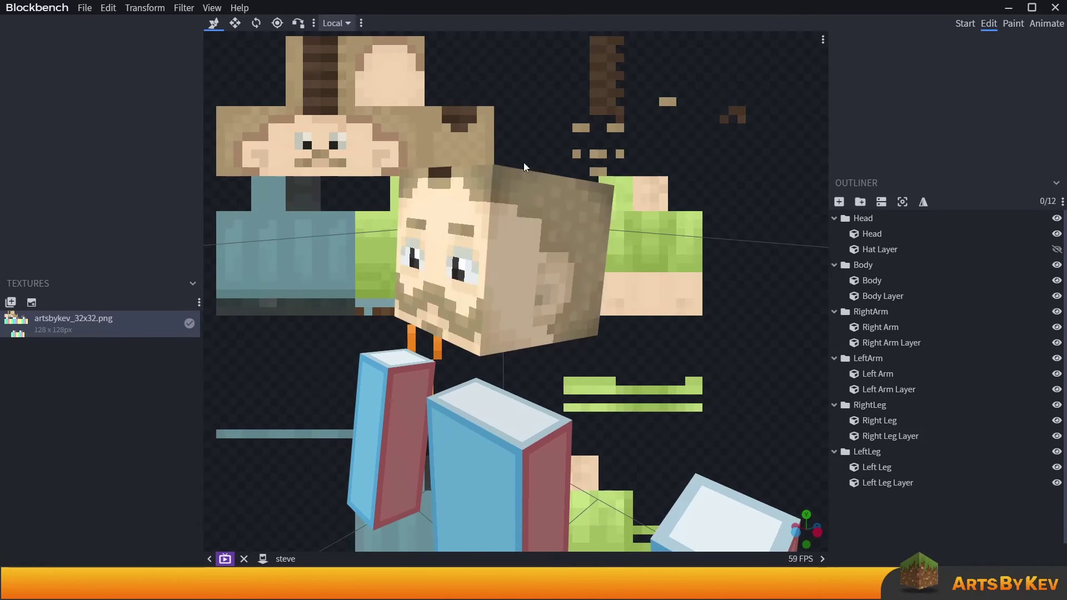
Copy one painted head side in the texture onto the opposite side and check both sides
left_click(1015, 24)
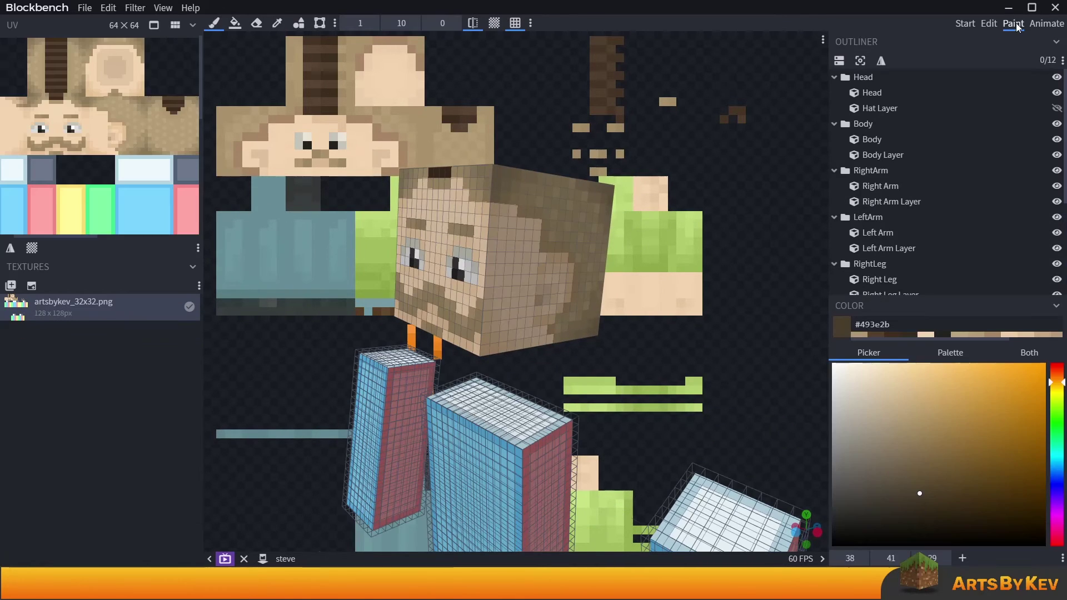
left_click(320, 24)
scroll(105, 108, "up", 3)
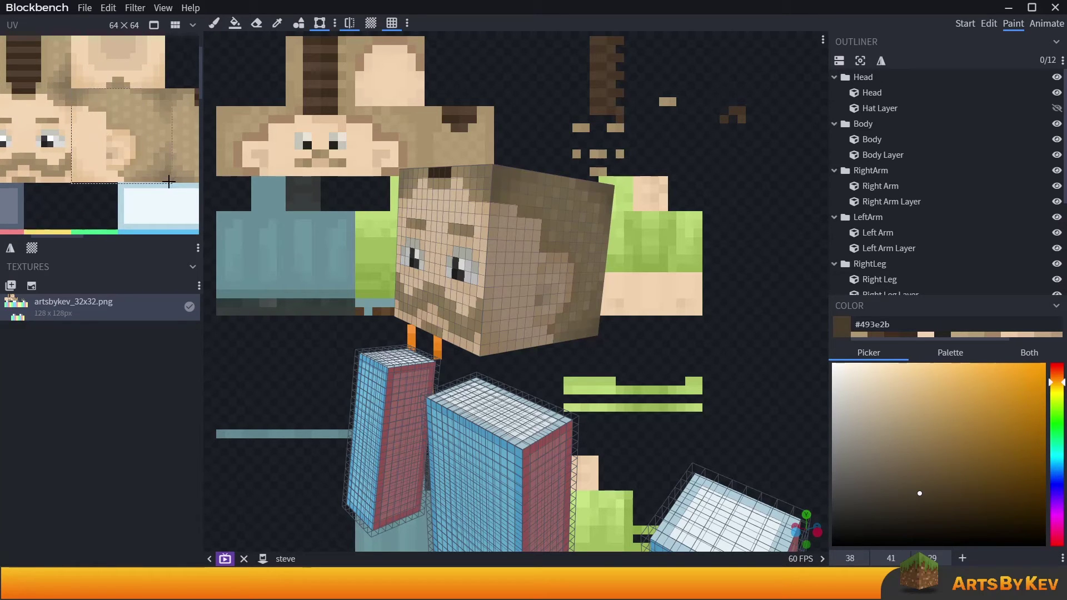
left_click_drag(165, 182, 165, 182)
scroll(186, 149, "down", 3)
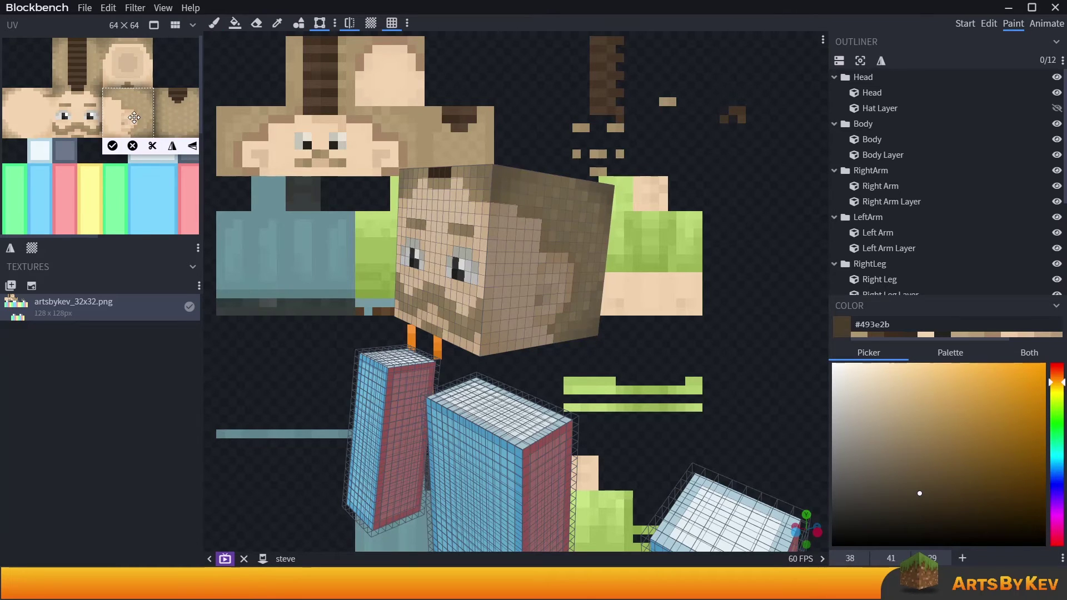
left_click_drag(133, 118, 21, 112)
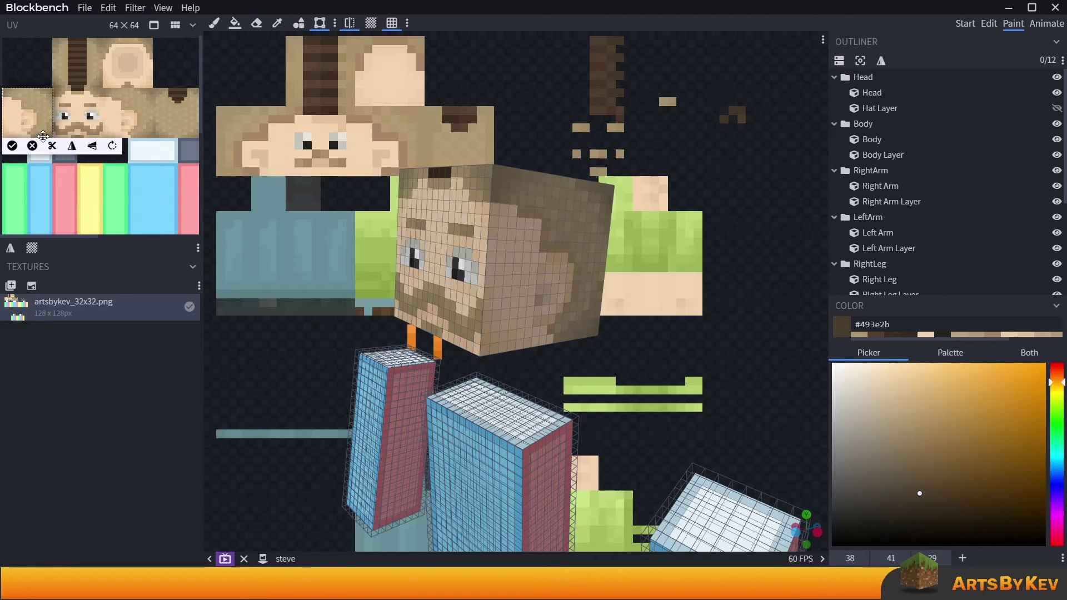
left_click(12, 147)
left_click_drag(561, 162, 675, 116)
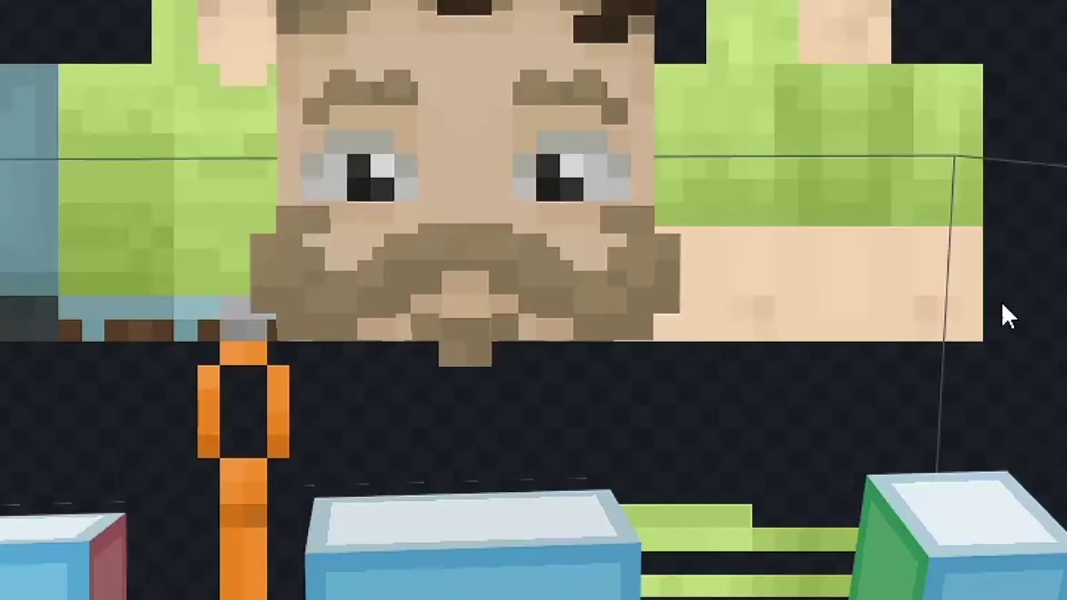
left_click_drag(708, 300, 604, 76)
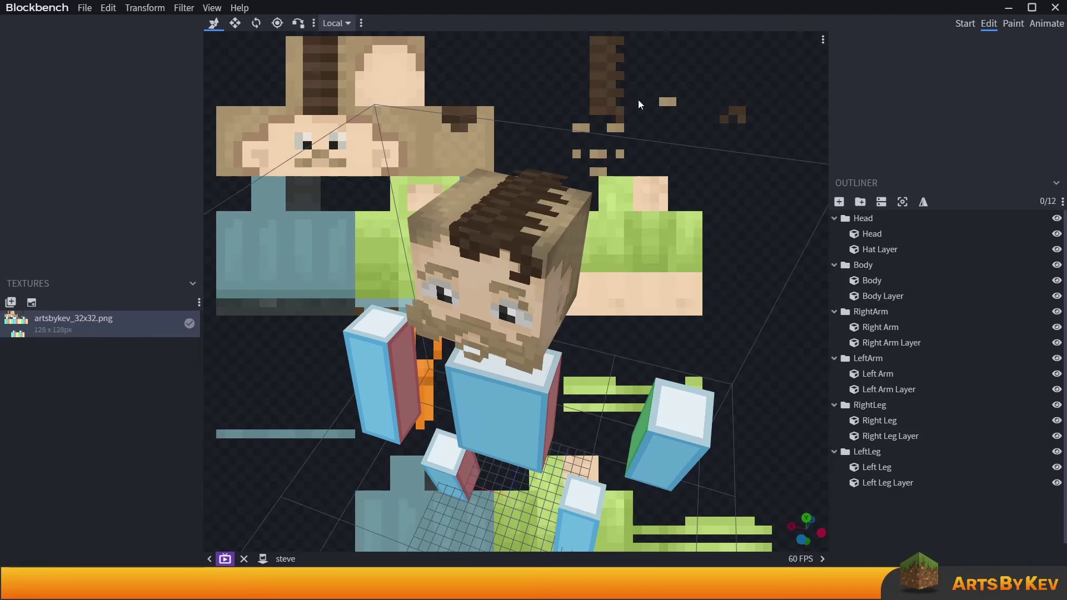
Orbit the model to inspect the face and head from the front
left_click_drag(667, 285, 712, 257)
left_click_drag(663, 286, 633, 251)
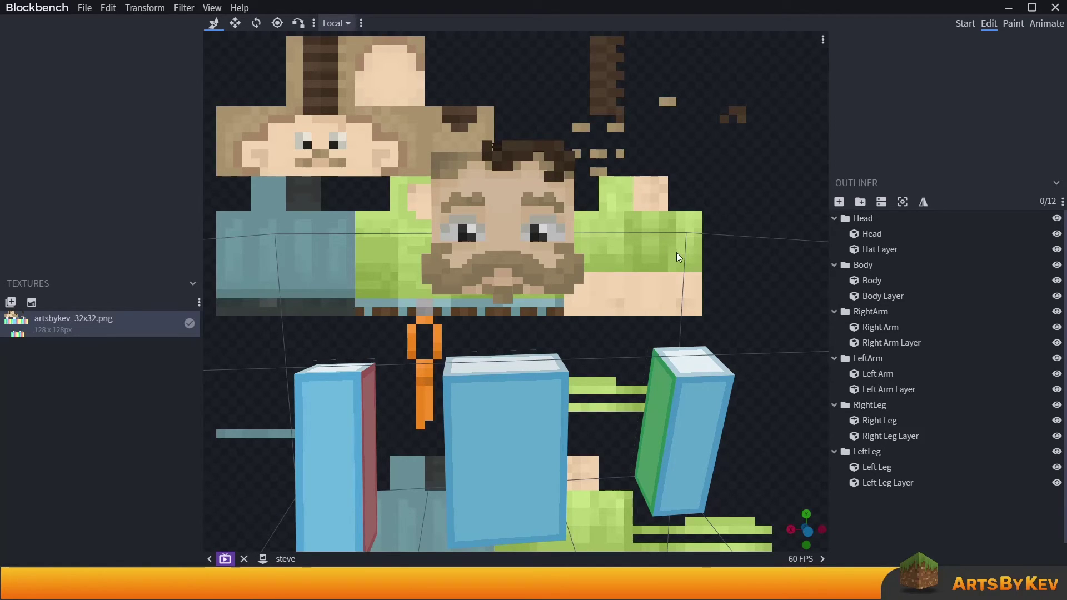
left_click_drag(675, 281, 462, 266)
left_click_drag(362, 265, 646, 324)
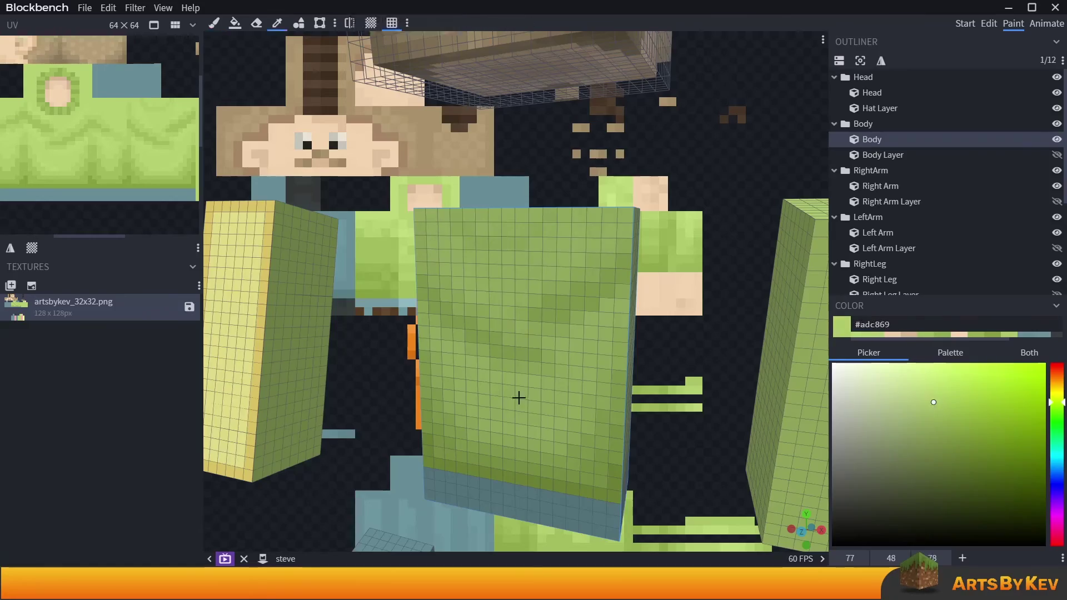
On the Left Arm, brush and fill the lower arm beige, adding lighter skin shading
key("b")
mouse_move(519, 398)
middle_mouse_down()
mouse_move(493, 348)
mouse_move(629, 276)
mouse_move(683, 311)
middle_mouse_up()
left_click(683, 312, "alt")
left_click_drag(488, 411, 470, 361)
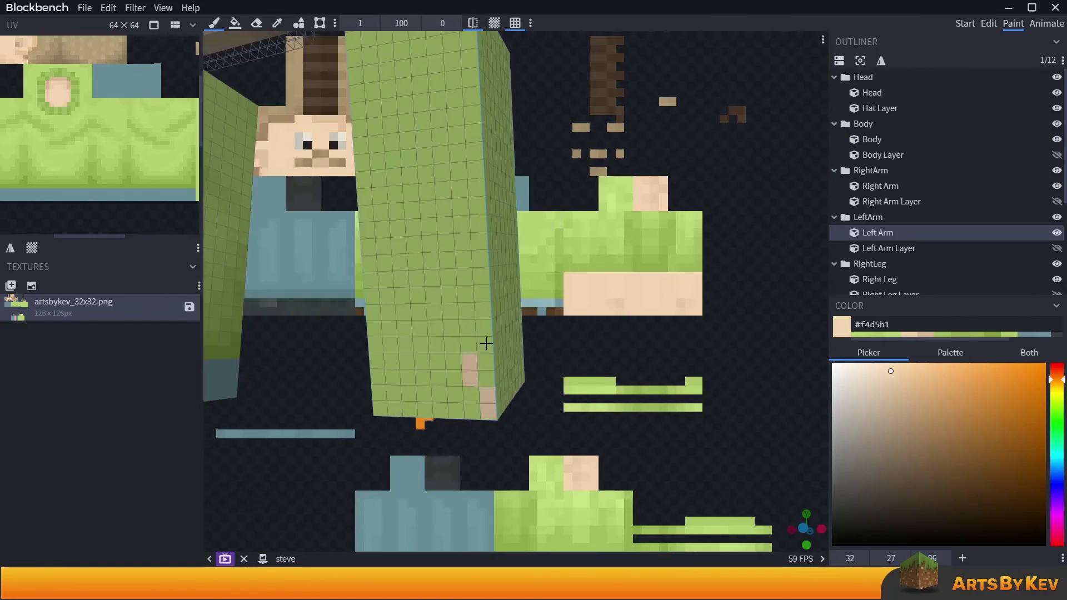
key("u")
left_click_drag(421, 261, 550, 415)
key("b")
left_click(581, 473, "alt")
mouse_move(635, 435)
middle_mouse_down()
mouse_move(512, 369)
mouse_move(503, 406)
mouse_move(585, 348)
middle_mouse_up()
Shade the left arm's hand and forearm with darker, lighter and pale sampled skin tones
mouse_move(531, 377)
middle_mouse_down()
mouse_move(501, 338)
mouse_move(538, 381)
mouse_move(572, 383)
middle_mouse_up()
left_click(538, 381, "alt")
left_click(516, 411, "alt")
scroll(117, 199, "down", 10, "ctrl")
scroll(118, 199, "up", 9, "ctrl")
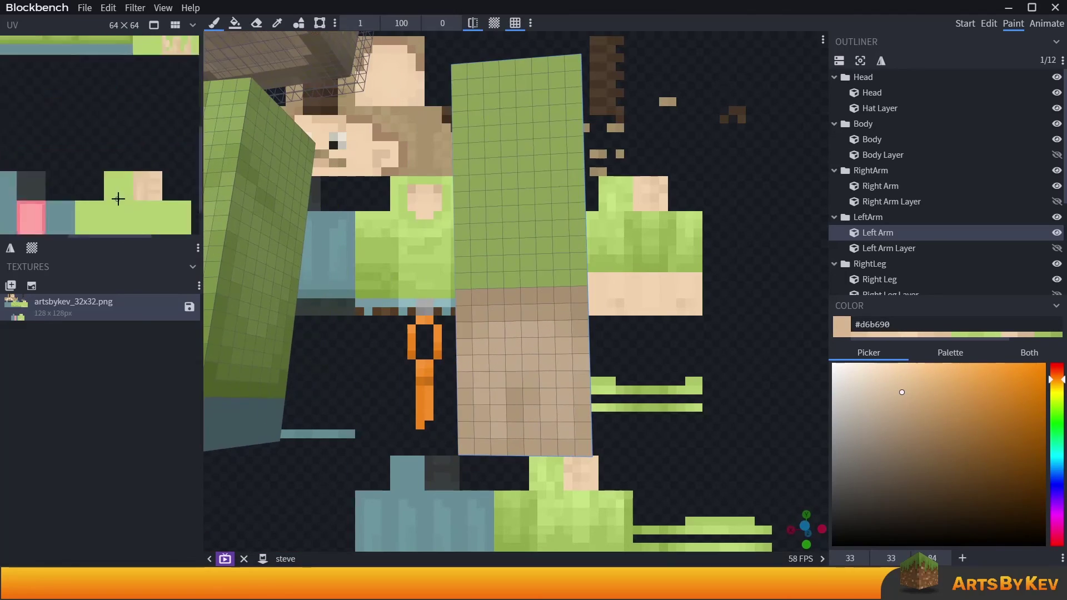
scroll(118, 199, "up", 3, "ctrl")
middle_click_drag(118, 199, 6, 116)
left_click(524, 353, "alt")
middle_click_drag(524, 352, 524, 272)
left_click(469, 415, "alt")
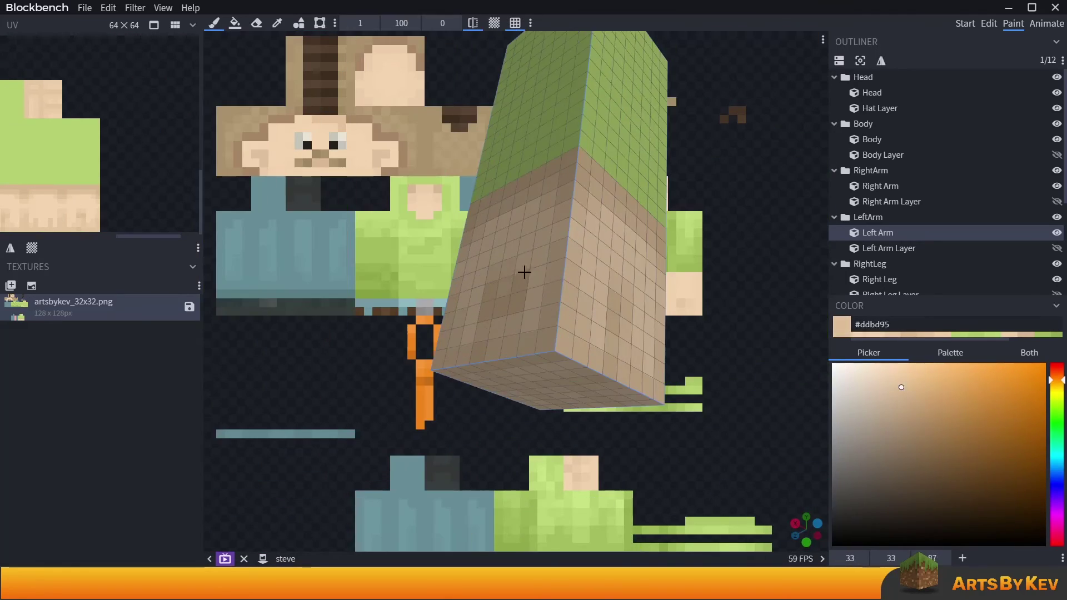
left_click_drag(524, 272, 632, 384)
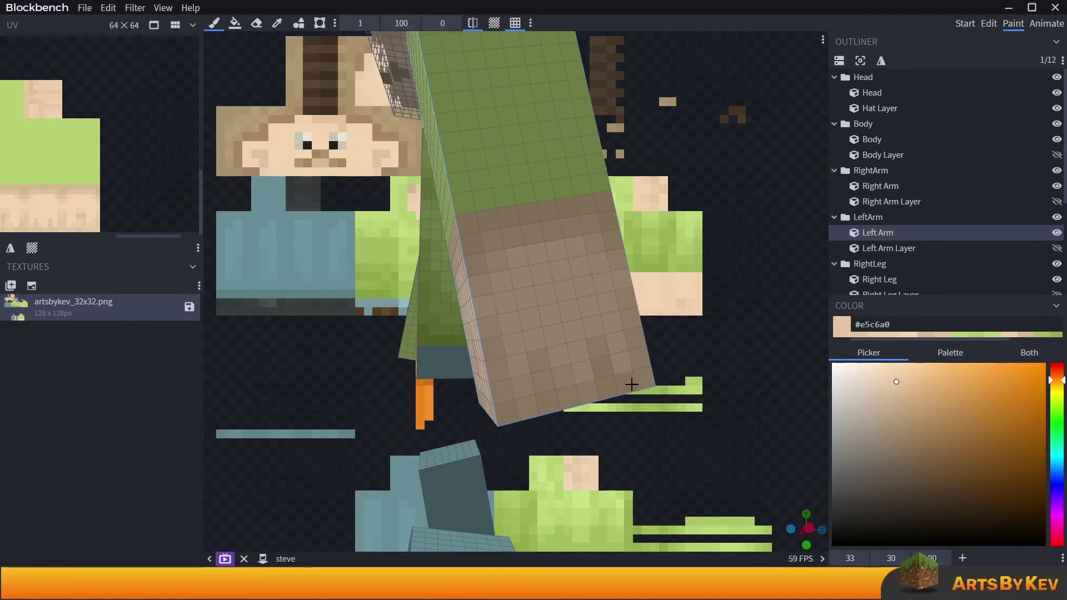
scroll(631, 384, "down", 5)
scroll(517, 352, "up", 5)
left_click(517, 352, "alt")
scroll(517, 352, "down", 5)
scroll(136, 166, "down", 4, "ctrl")
Copy the arm's texture area and paste it onto the arm
left_click(320, 24)
left_click_drag(107, 210, 126, 233)
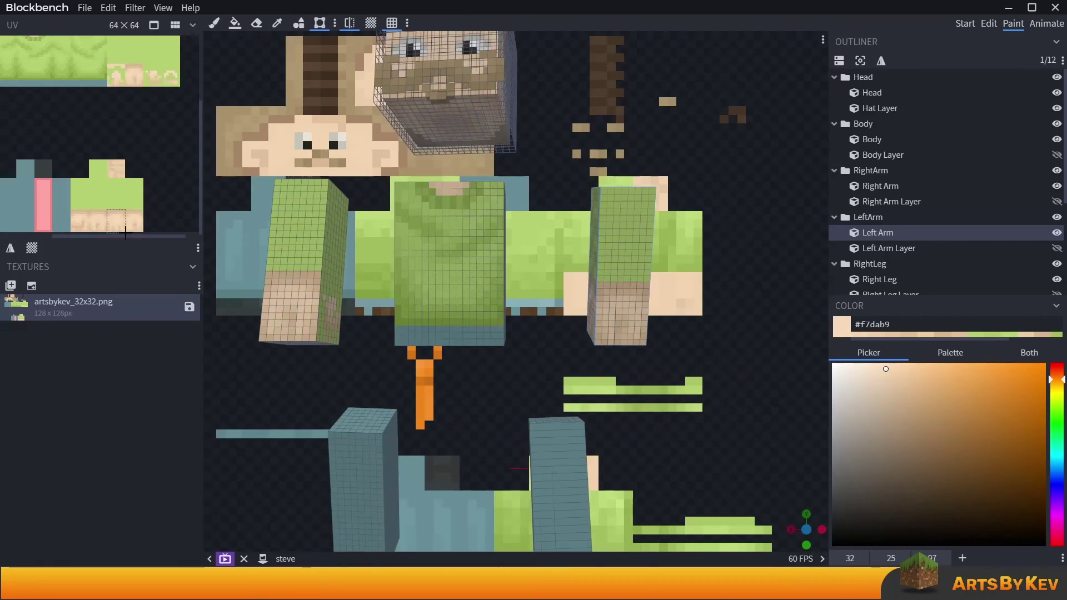
key("ctrl+c")
key("ctrl+v")
key("b")
scroll(500, 261, "up", 4)
left_click(489, 311, "alt")
Paint the sleeve with shirt greens sampled from the body, shading the front to the top
left_click(389, 344, "alt")
mouse_move(573, 245)
left_mouse_down()
mouse_move(623, 278)
mouse_move(646, 260)
mouse_move(644, 311)
left_mouse_up()
left_click(382, 331, "alt")
left_click_drag(589, 267, 577, 197)
left_click(589, 261)
left_click_drag(695, 333, 631, 295)
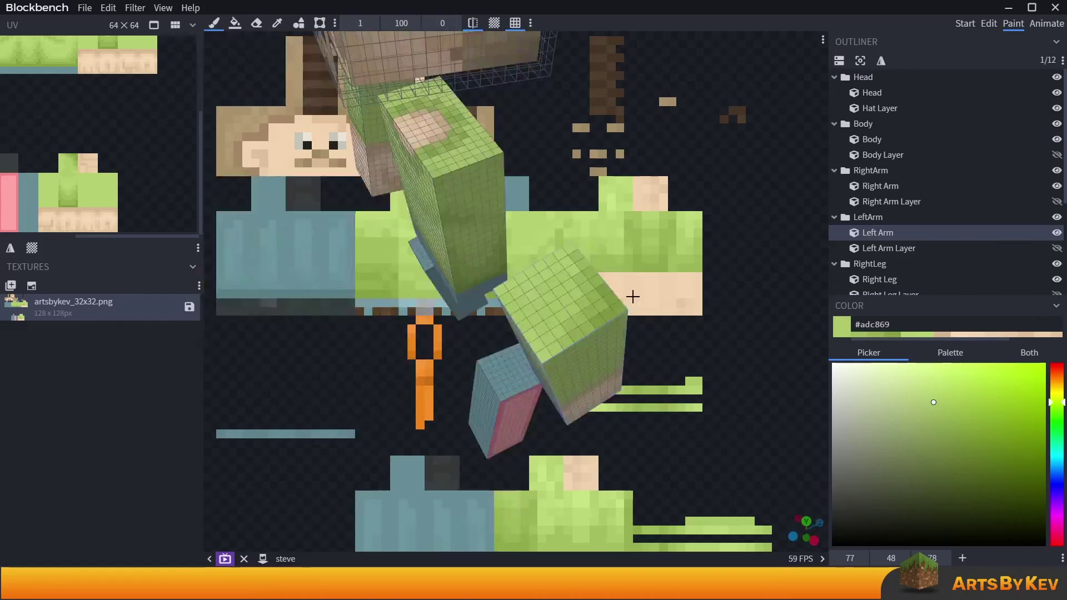
scroll(631, 295, "down", 5)
Make the Left Arm Layer visible, select it, and paint the green sleeve on it
left_click(319, 24)
left_click_drag(38, 155, 118, 231)
scroll(117, 166, "up", 4)
scroll(639, 334, "up", 5)
left_click_drag(639, 356, 674, 334)
left_click(1057, 249)
left_click(888, 248)
left_click(214, 23)
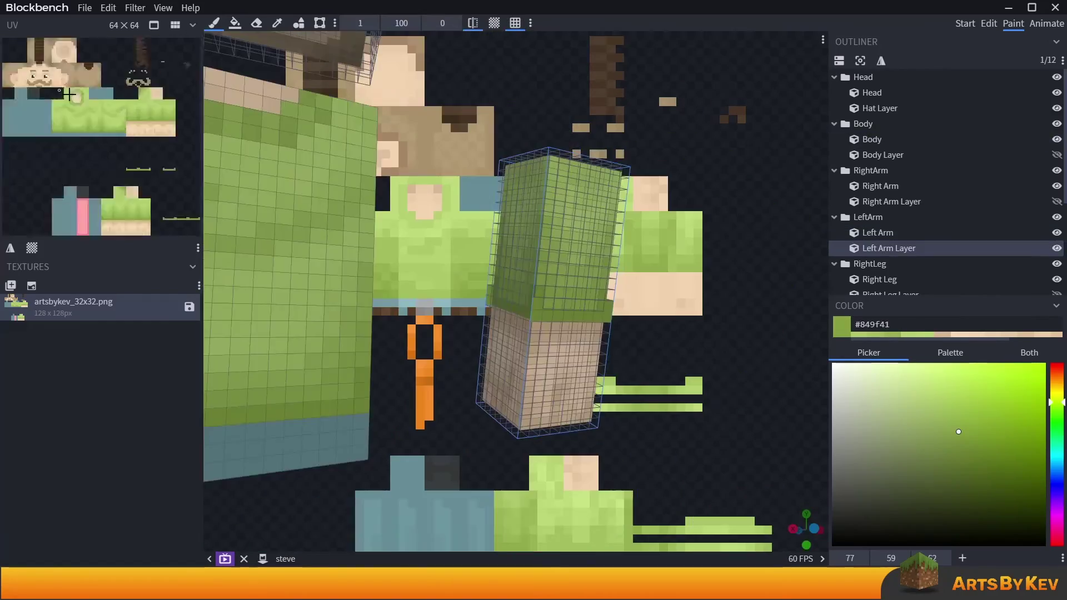
scroll(71, 95, "up", 3)
scroll(510, 355, "up", 3)
left_click_drag(611, 356, 653, 359)
Copy two sleeve strips in the texture and paste them into place on the outer sleeve
left_click(319, 23)
left_click_drag(76, 161, 186, 189)
key("ctrl+c")
key("ctrl+v")
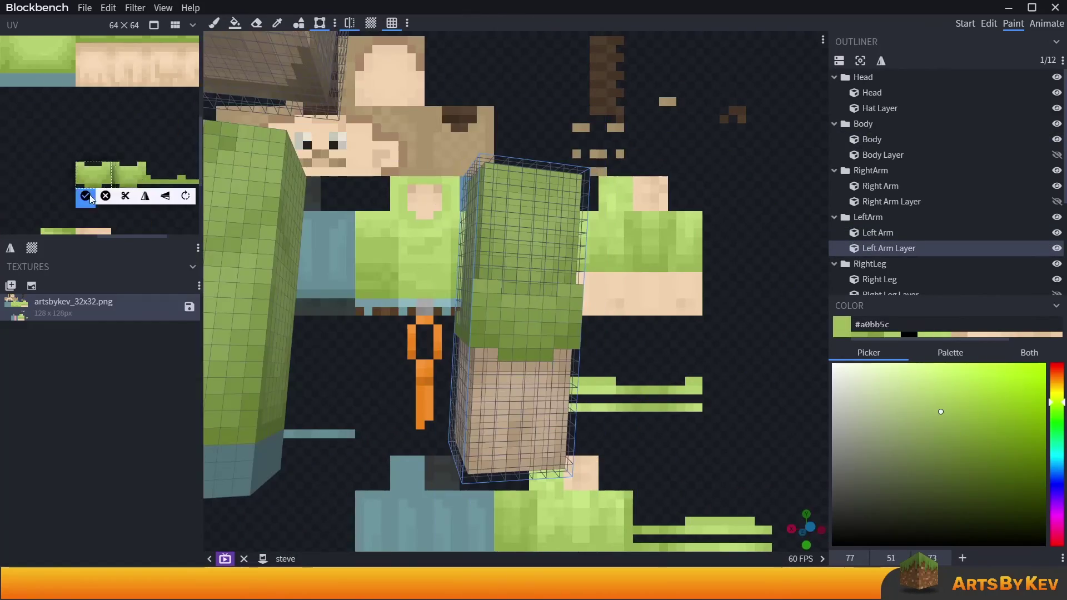
left_click_drag(653, 358, 693, 268)
scroll(693, 268, "up", 4)
left_click_drag(145, 163, 117, 169)
key("ctrl+c")
key("ctrl+v")
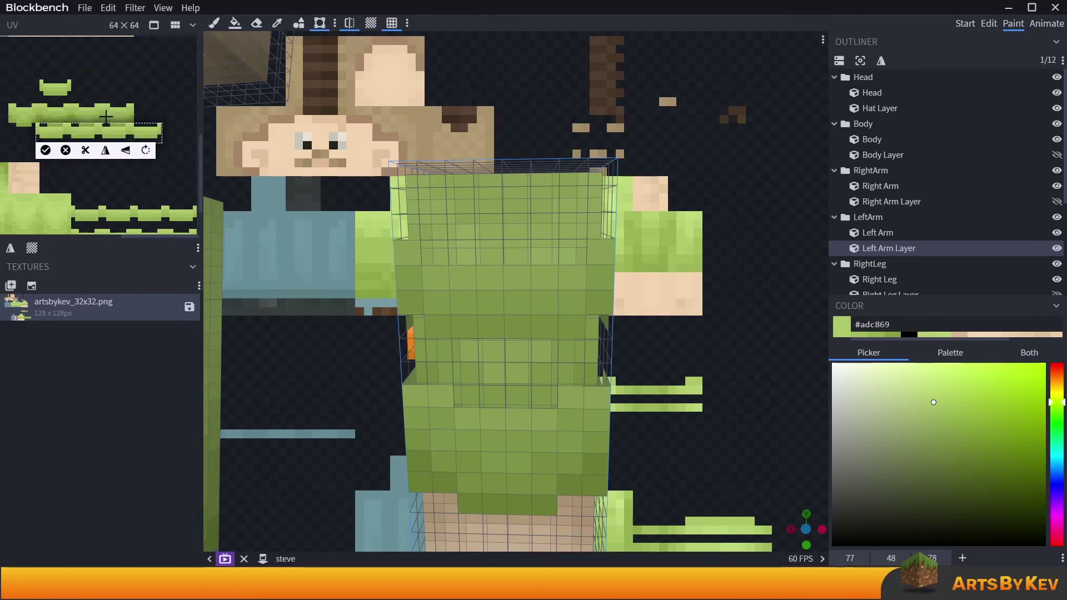
left_click_drag(666, 311, 717, 333)
Paint a dark, shaded shoe on the Left Leg, then show and select the Left Leg Layer
left_click(214, 24)
left_click(556, 384)
mouse_move(661, 400)
left_mouse_down()
mouse_move(705, 385)
mouse_move(673, 384)
mouse_move(717, 372)
mouse_move(661, 389)
mouse_move(716, 361)
left_mouse_up()
left_click(862, 472)
left_click(1057, 238)
left_click(887, 239)
Darken the shoe sides and copy the shoe texture onto the other leg
left_click(496, 414, "alt")
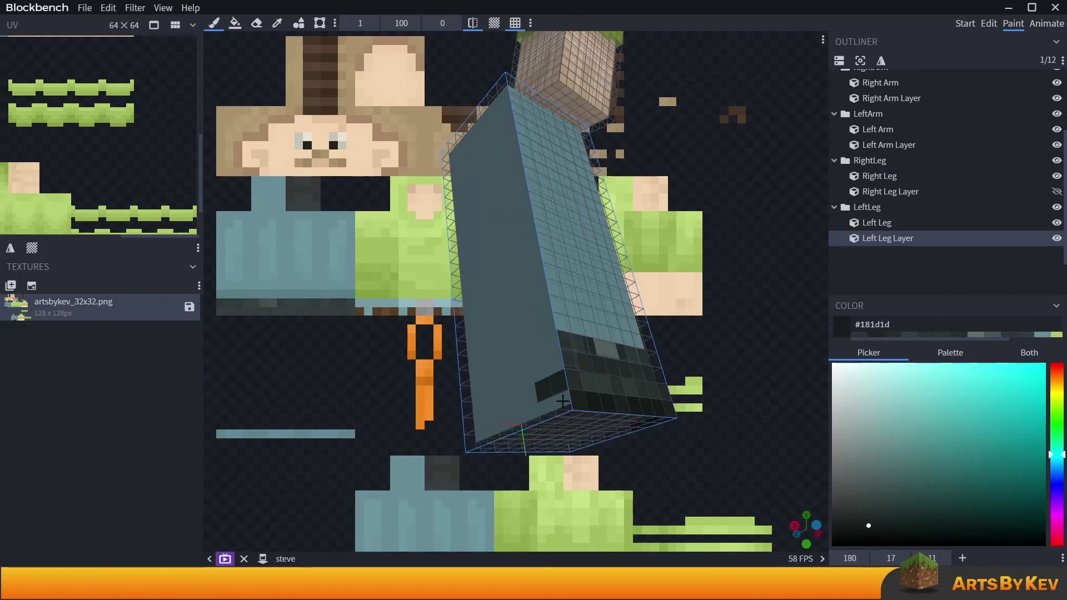
left_click_drag(566, 389, 639, 378)
mouse_move(717, 361)
left_mouse_down()
mouse_move(662, 389)
mouse_move(628, 367)
left_mouse_up()
left_click(320, 23)
left_click_drag(86, 213, 102, 231)
key("ctrl+c")
scroll(111, 167, "down", 5)
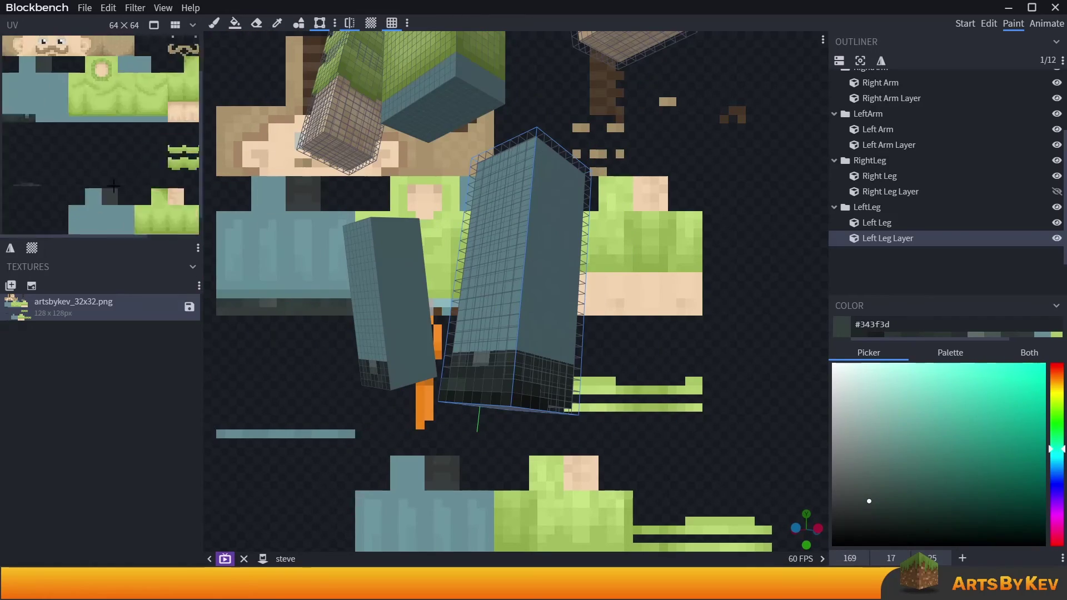
key("ctrl+v")
scroll(119, 107, "down", 5)
left_click_drag(661, 389, 717, 334)
left_click(1056, 192)
Paint a dark sole edge and near-black toe, then add orange stripes to the shoe
left_click(214, 24)
mouse_move(661, 278)
left_mouse_down()
mouse_move(645, 329)
mouse_move(695, 400)
mouse_move(667, 339)
mouse_move(695, 310)
mouse_move(716, 367)
left_mouse_up()
left_click(859, 519)
left_click(862, 523)
mouse_move(384, 345)
left_mouse_down()
mouse_move(531, 323)
mouse_move(474, 447)
mouse_move(515, 438)
left_mouse_up()
left_click(1057, 238)
left_click(988, 408)
left_click(1057, 239)
left_click(1057, 239)
left_click_drag(667, 400, 611, 389)
Shade the trouser leg with darker teal tones
left_click_drag(501, 345, 667, 361)
left_click(558, 362, "alt")
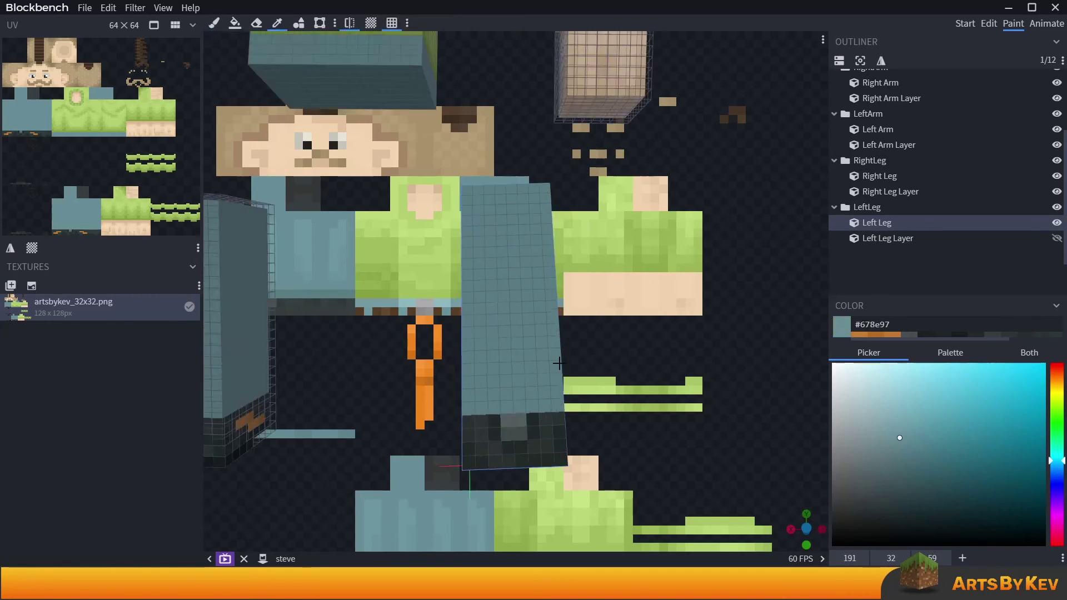
left_click(908, 455)
mouse_move(550, 222)
left_mouse_down()
mouse_move(452, 305)
mouse_move(456, 473)
left_mouse_up()
left_click(900, 437)
left_click(541, 328, "alt")
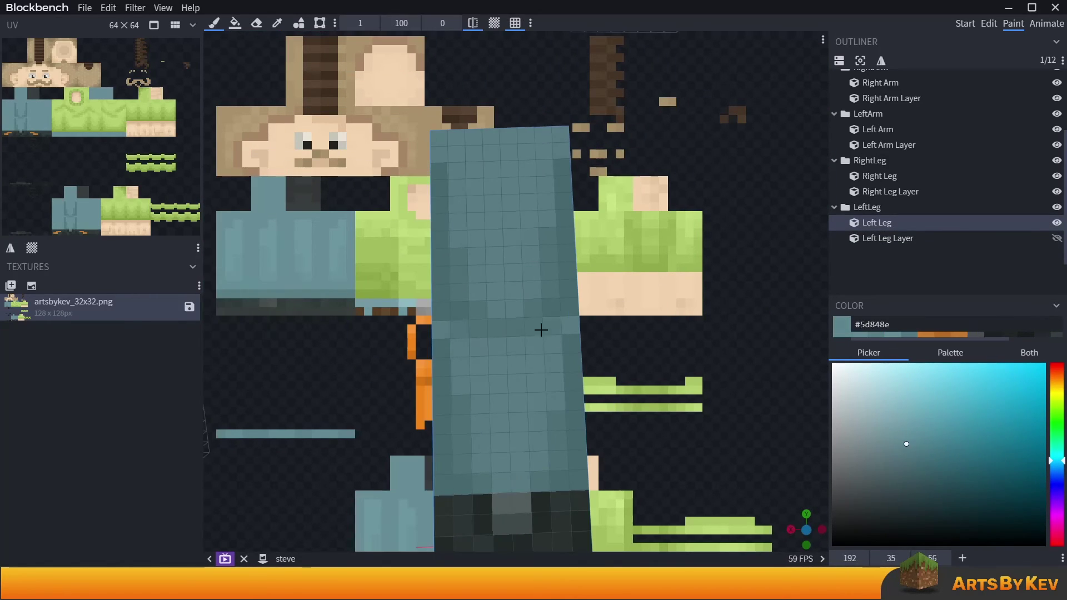
mouse_move(666, 344)
left_mouse_down()
mouse_move(693, 381)
mouse_move(662, 408)
mouse_move(681, 348)
mouse_move(562, 333)
left_mouse_up()
scroll(693, 381, "down", 3)
Shade the sides of the trouser leg with a sampled darker teal
left_click(319, 23)
scroll(16, 115, "up", 8)
left_click(544, 302, "alt")
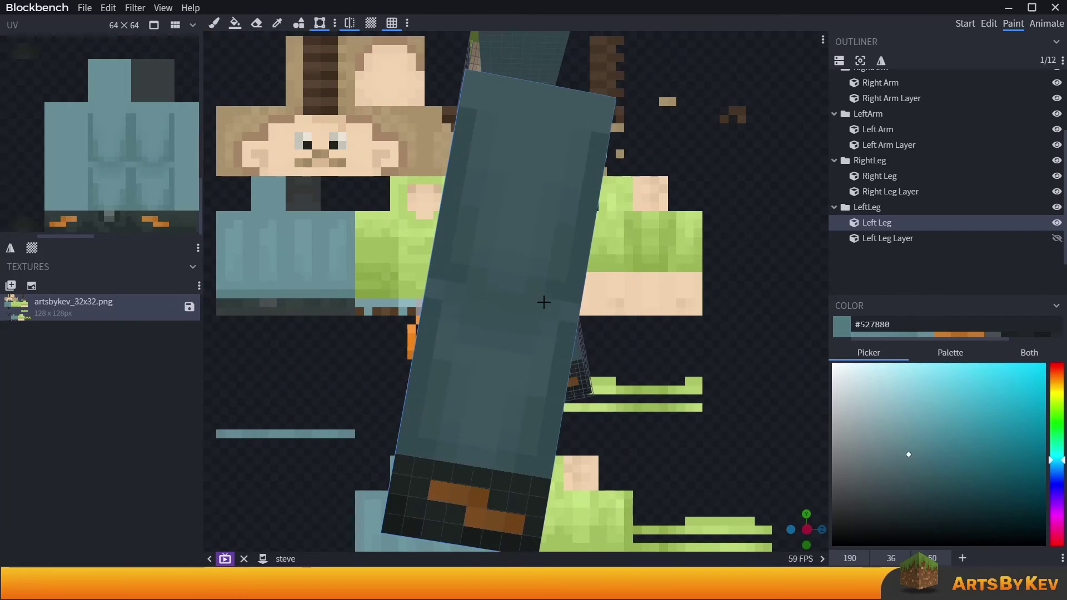
left_click(486, 319, "alt")
left_click(320, 23)
key("ctrl+v")
left_click_drag(612, 422, 722, 389)
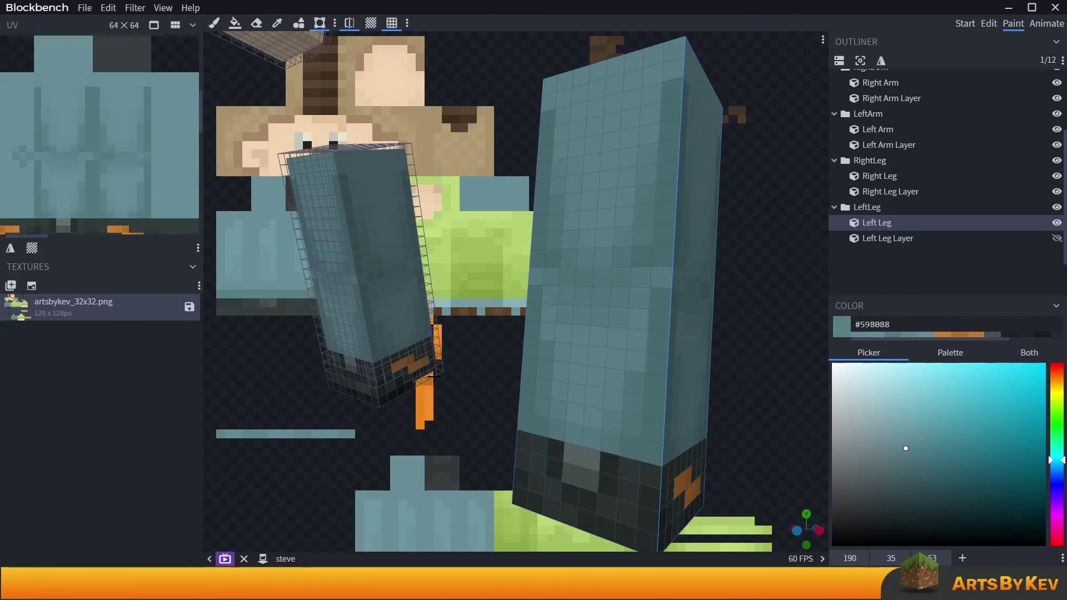
Copy the leg texture and paste it onto the leg's back face
left_click_drag(37, 109, 71, 187)
key("ctrl+c")
key("ctrl+v")
left_click_drag(53, 148, 124, 147)
left_click(114, 196)
left_click(1057, 238)
scroll(738, 447, "down", 5)
Paste a mirrored copy of the leg texture onto the other leg layer
left_click(1057, 192)
left_click(214, 22)
scroll(552, 315, "up", 8)
mouse_move(784, 312)
left_mouse_down()
mouse_move(694, 333)
mouse_move(751, 317)
left_mouse_up()
left_click(256, 22)
left_click(320, 23)
key("ctrl+v")
scroll(526, 302, "down", 6)
key("ctrl+v")
left_click(52, 115)
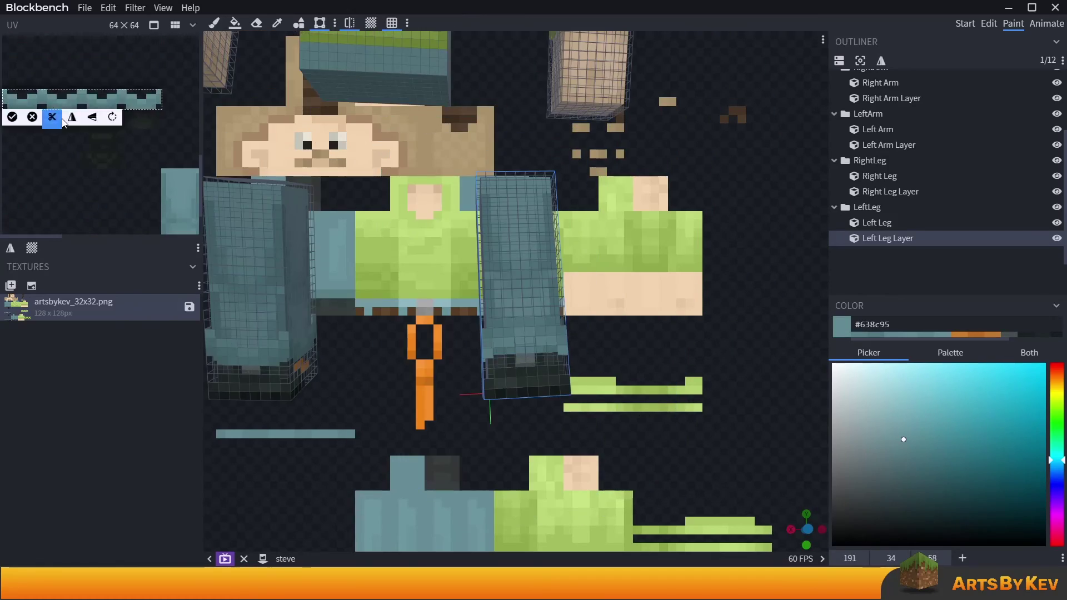
left_click(1057, 191)
left_click(214, 23)
scroll(945, 166, "up", 1)
Paint brown belt segments around the waist
left_click(1057, 103)
left_click_drag(722, 361, 750, 333)
left_click_drag(422, 265, 397, 264)
left_click(427, 333, "alt")
mouse_move(534, 328)
left_mouse_down()
mouse_move(522, 306)
mouse_move(639, 328)
left_mouse_up()
left_click(604, 237, "alt")
left_click(489, 248, "alt")
mouse_move(740, 334)
left_mouse_down()
mouse_move(522, 333)
mouse_move(695, 344)
mouse_move(500, 344)
mouse_move(472, 334)
left_mouse_up()
left_click(500, 245, "alt")
left_click(469, 255, "alt")
Paint an orange tie down the front of the green shirt
left_click(417, 304, "alt")
mouse_move(500, 389)
left_mouse_down()
mouse_move(500, 355)
mouse_move(545, 300)
left_mouse_up()
left_click_drag(650, 167, 650, 333)
scroll(650, 198, "down", 5)
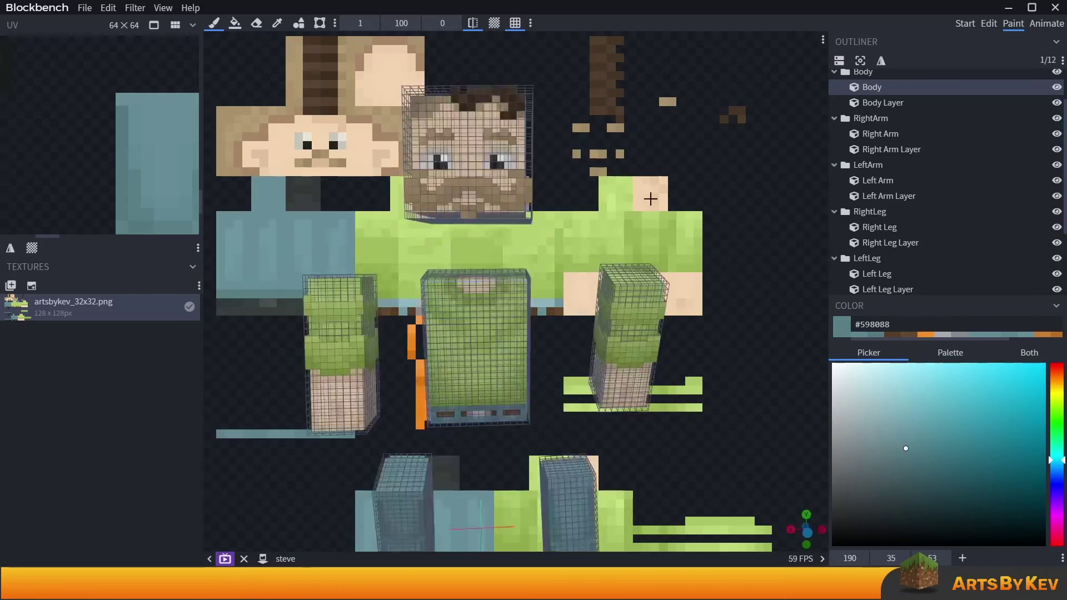
left_click(1057, 103)
scroll(517, 250, "up", 6)
mouse_move(566, 225)
left_mouse_down()
mouse_move(563, 272)
mouse_move(612, 167)
left_mouse_up()
left_click_drag(639, 111, 650, 233)
scroll(650, 233, "down", 5)
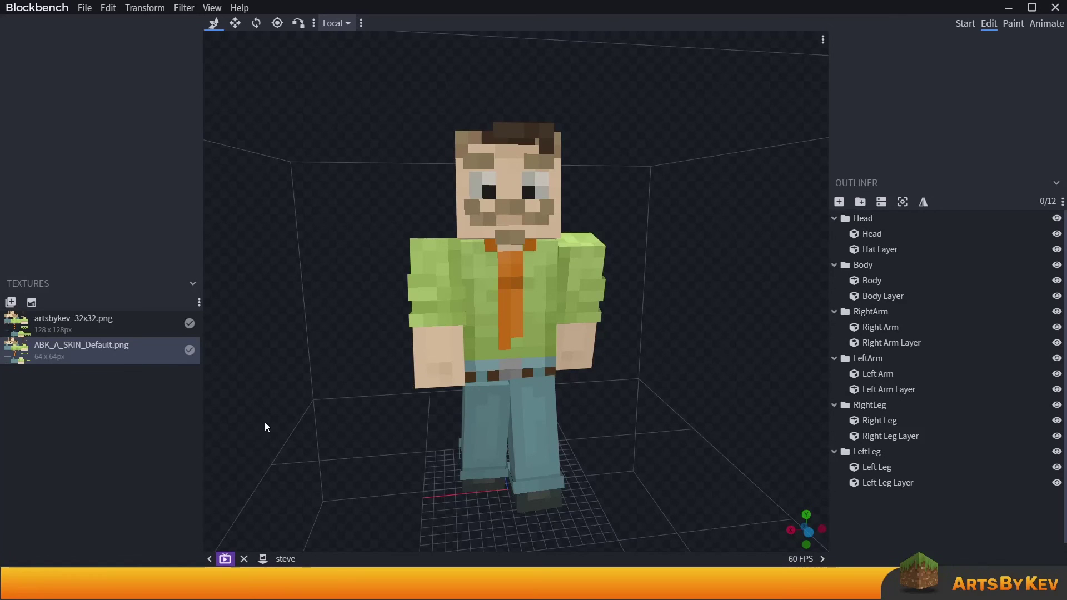
Orbit the model, showing the bearded skin and then ABK_A_SKIN_Default.png for comparison
left_click_drag(265, 423, 303, 423)
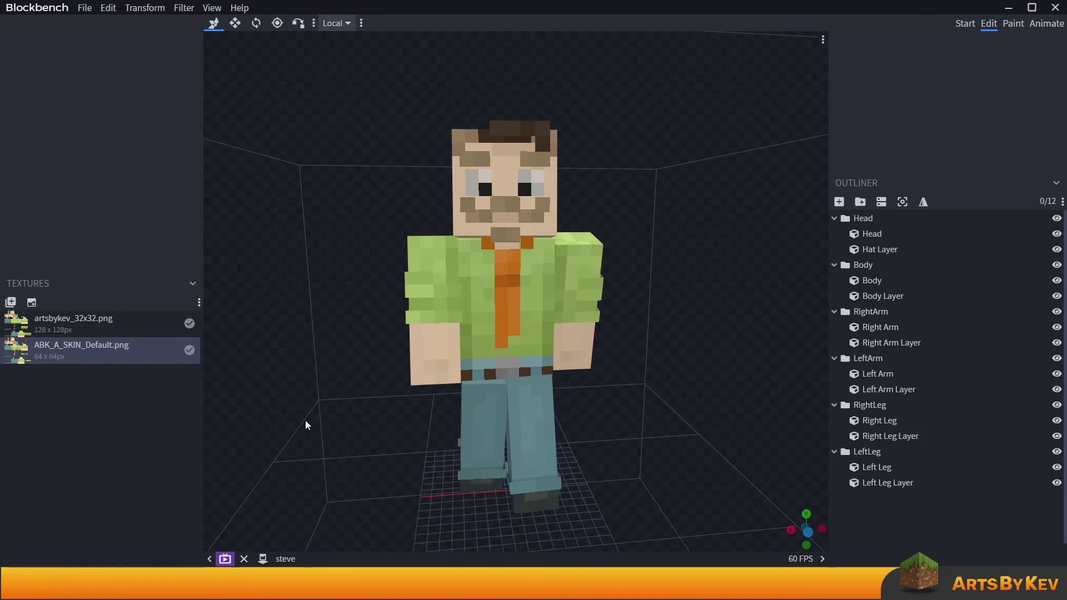
left_click_drag(305, 421, 307, 426)
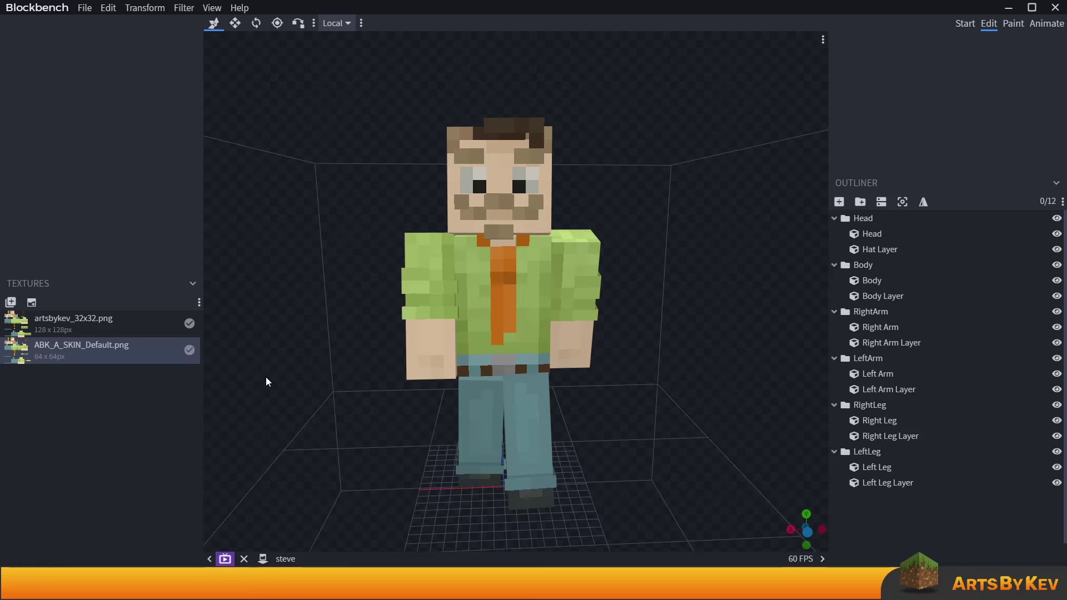
left_click_drag(269, 379, 271, 386)
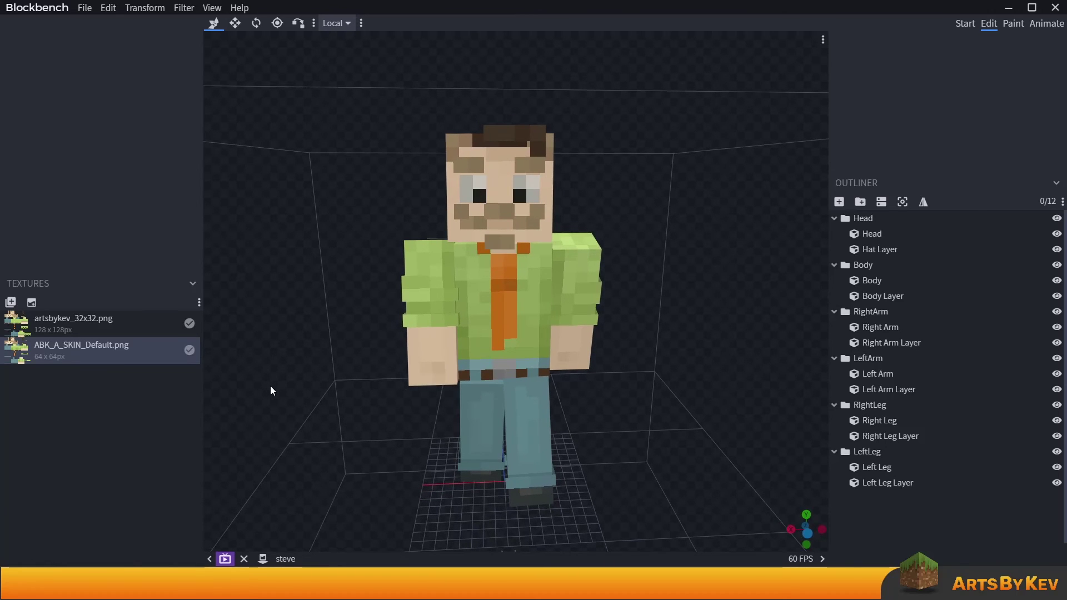
right_click_drag(301, 385, 292, 385)
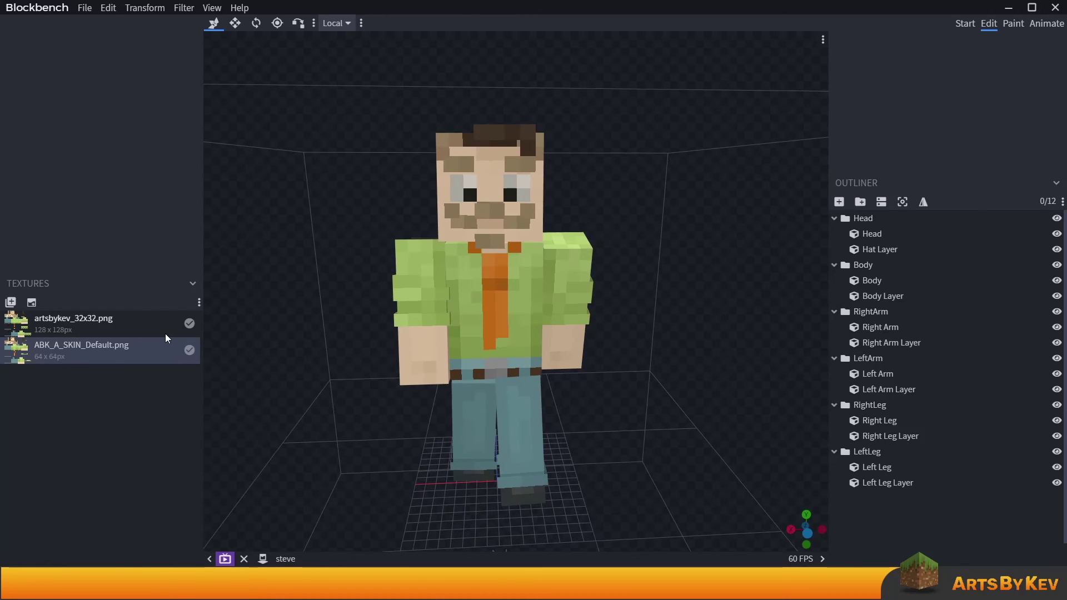
left_click(165, 333)
left_click_drag(311, 427, 351, 414)
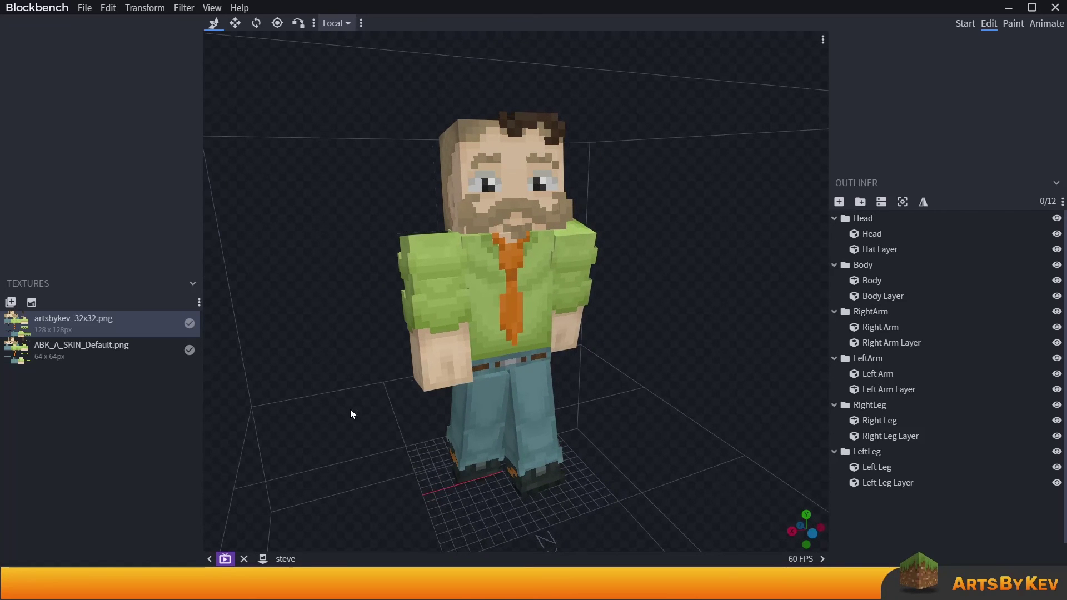
left_click(141, 352)
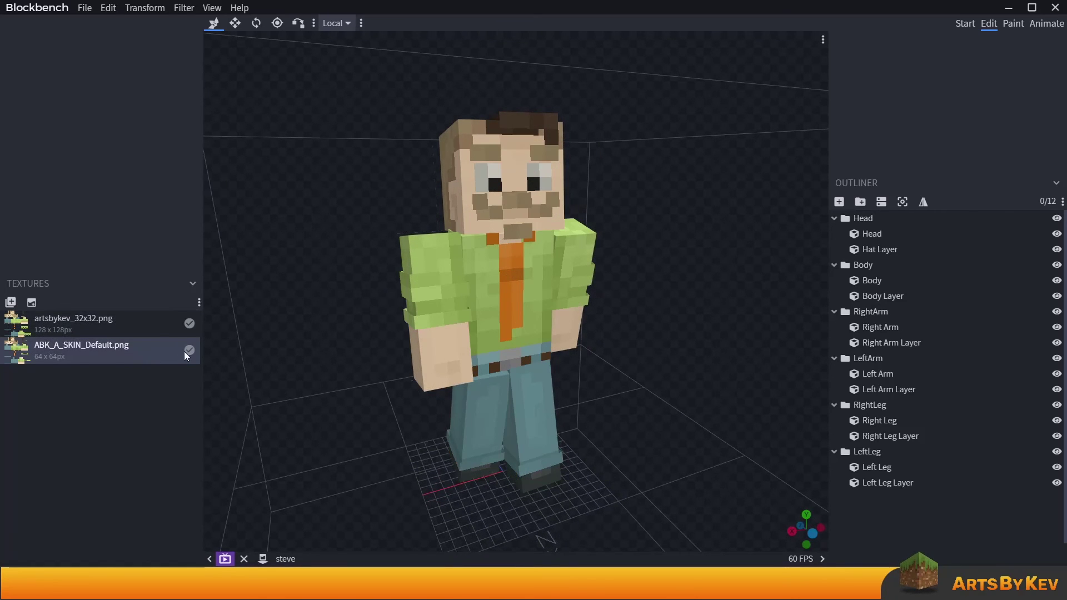
mouse_move(351, 401)
left_mouse_down()
mouse_move(313, 401)
mouse_move(367, 412)
mouse_move(342, 415)
mouse_move(354, 410)
left_mouse_up()
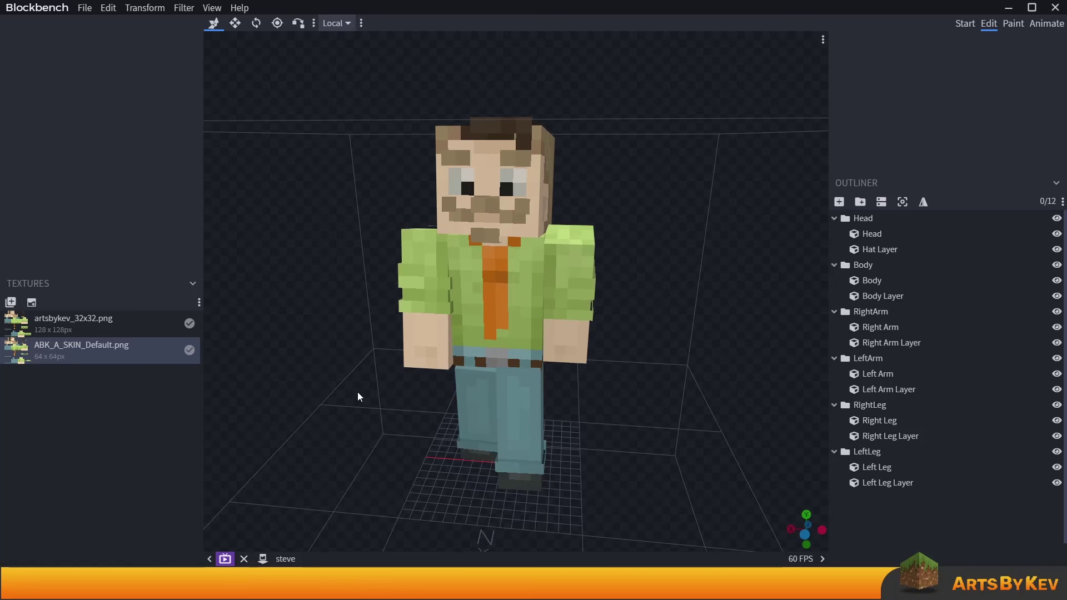
Alternate between artsbykev_32x32.png and ABK_A_SKIN_Default.png, ending on artsbykev_32x32.png facing front
left_click(161, 317)
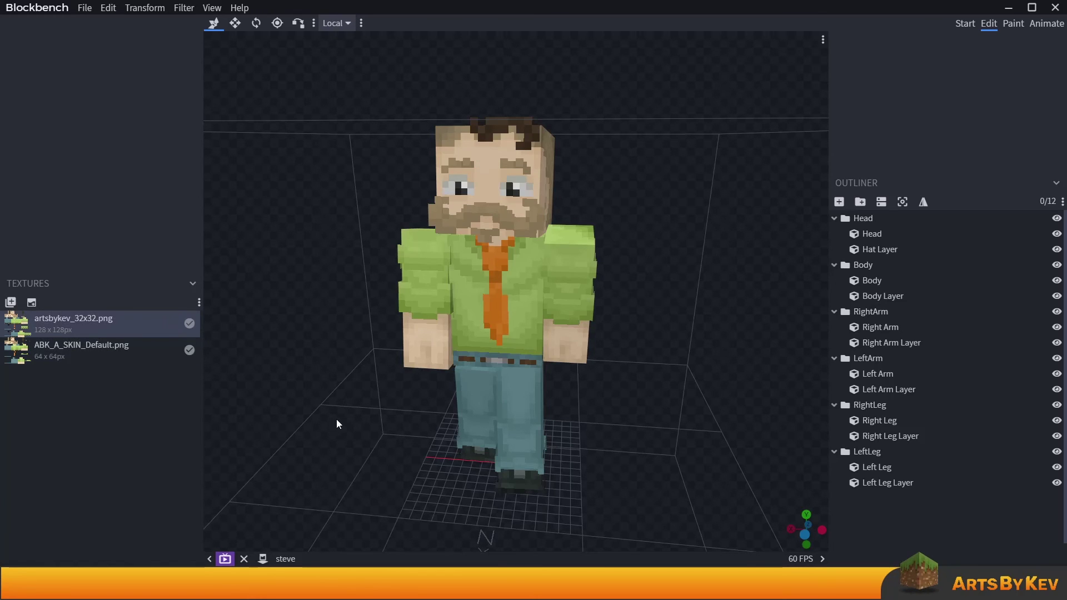
left_click_drag(336, 424, 372, 415)
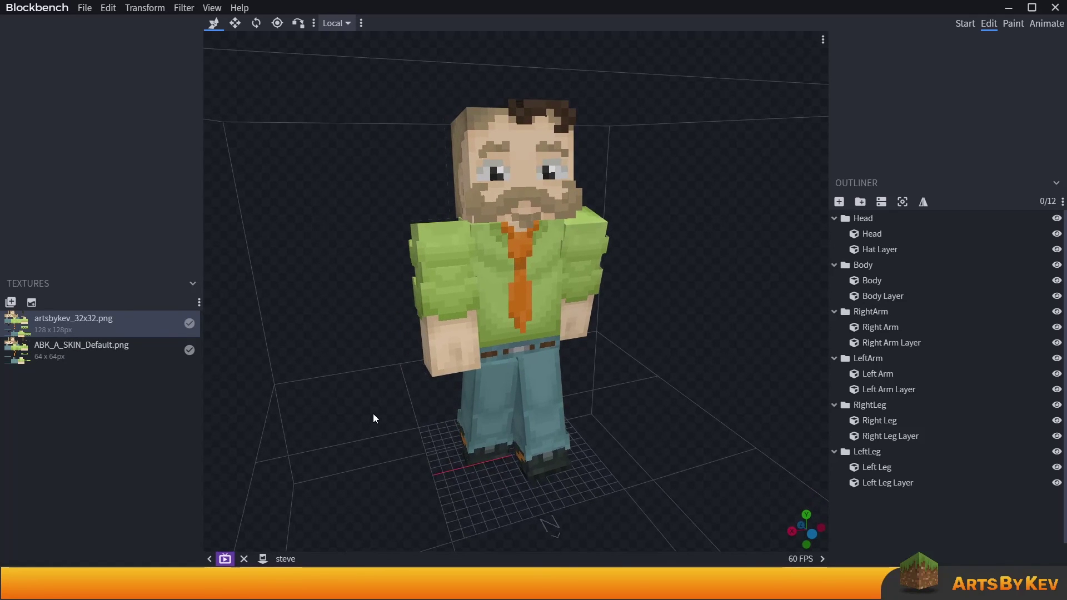
left_click_drag(373, 415, 365, 386)
left_click(149, 350)
left_click(135, 317)
left_click_drag(223, 389, 288, 413)
left_click(149, 360)
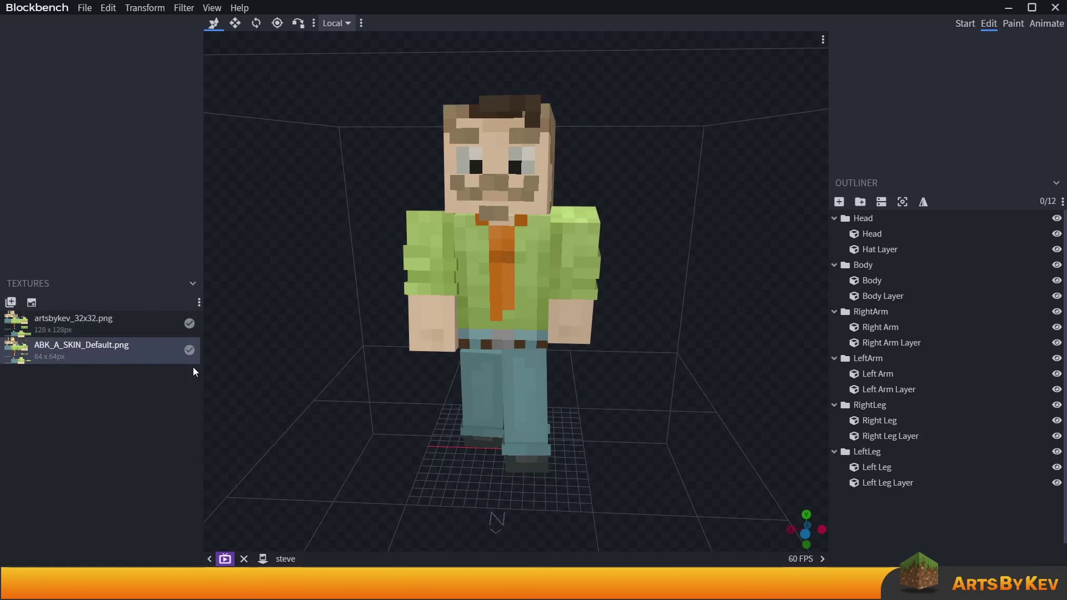
left_click_drag(233, 386, 274, 399)
left_click(131, 321)
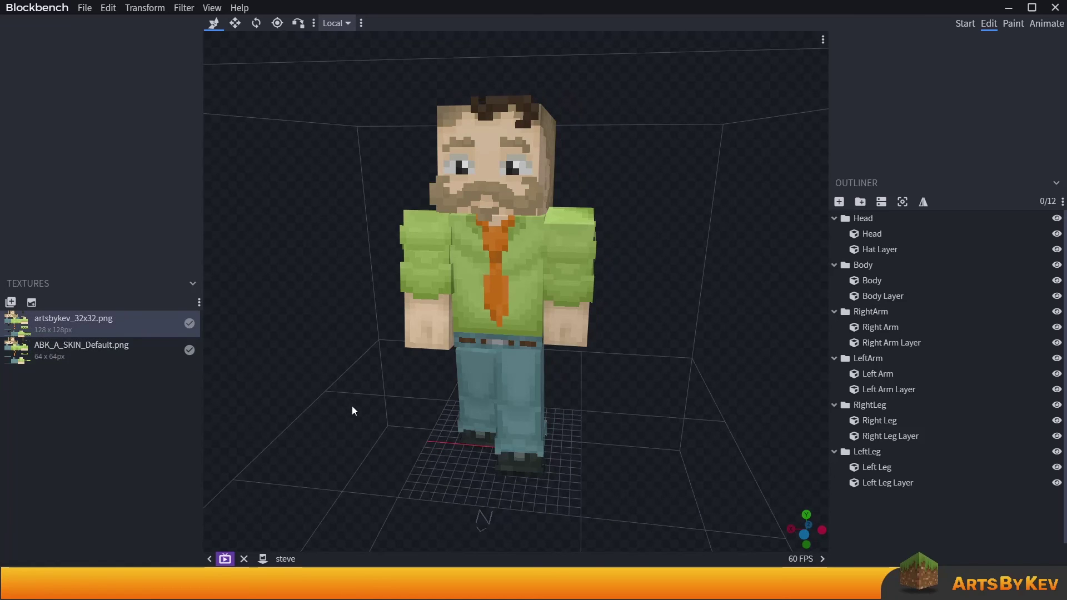
left_click_drag(352, 405, 359, 409)
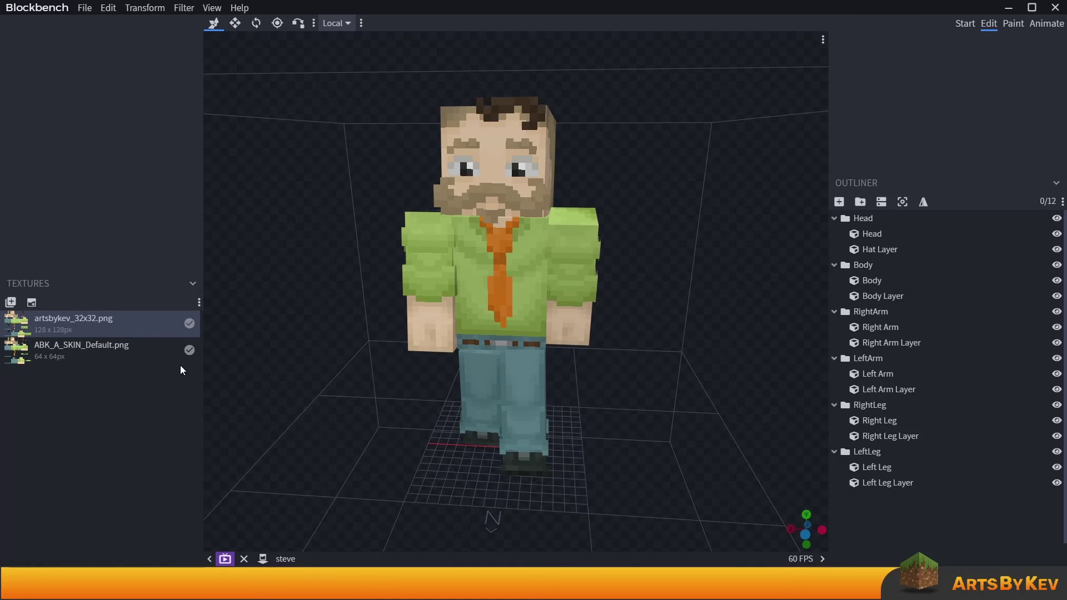
left_click(132, 350)
left_click_drag(342, 456, 307, 434)
left_click(144, 325)
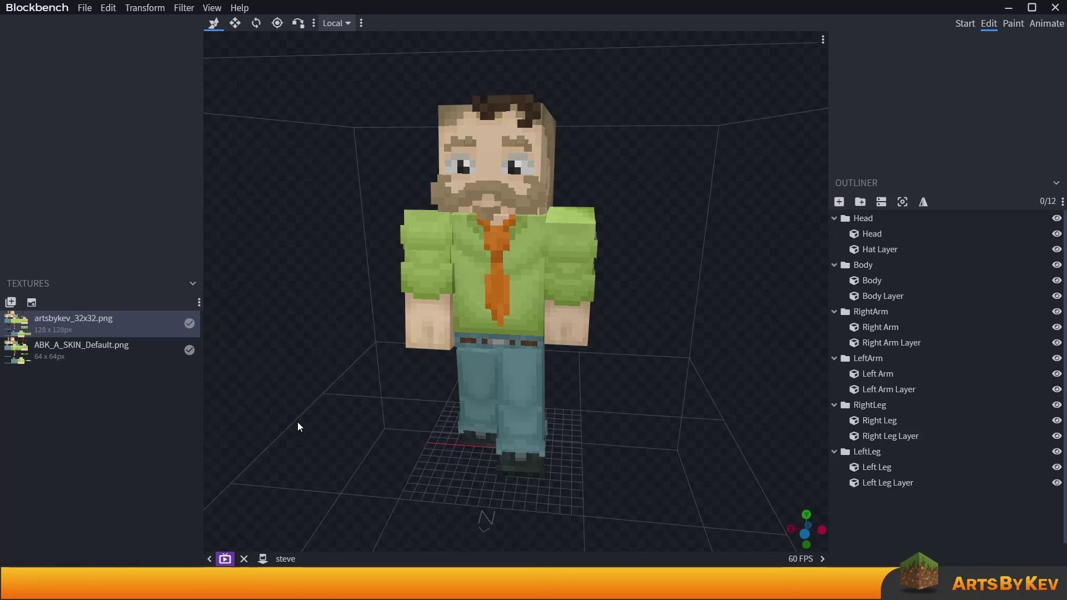
left_click(115, 344)
left_click(141, 322)
left_click_drag(315, 389, 327, 391)
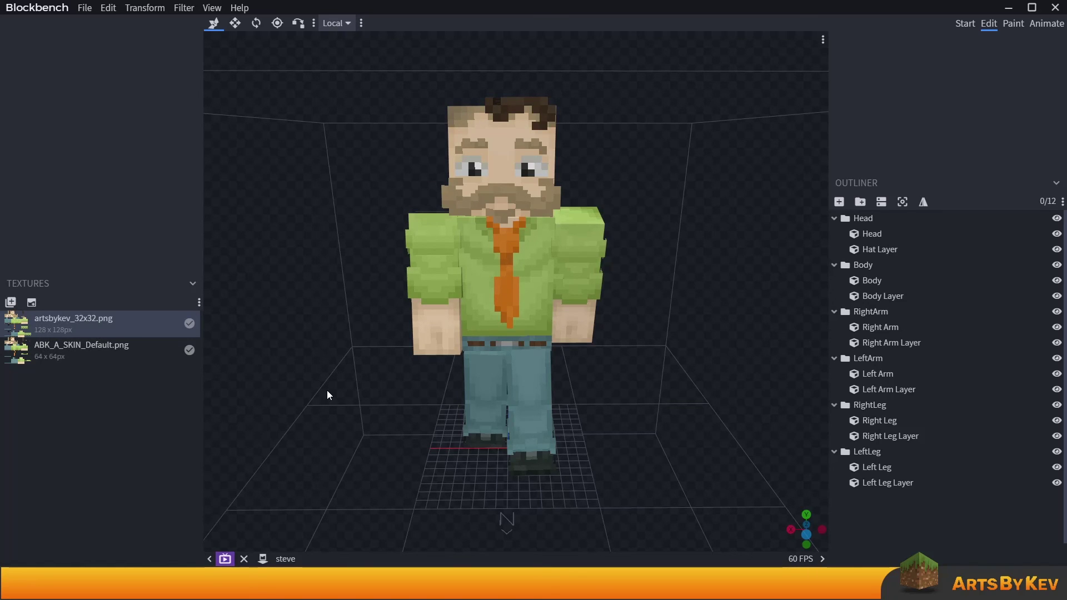
mouse_move(326, 390)
left_mouse_down()
mouse_move(336, 394)
mouse_move(319, 395)
left_mouse_up()
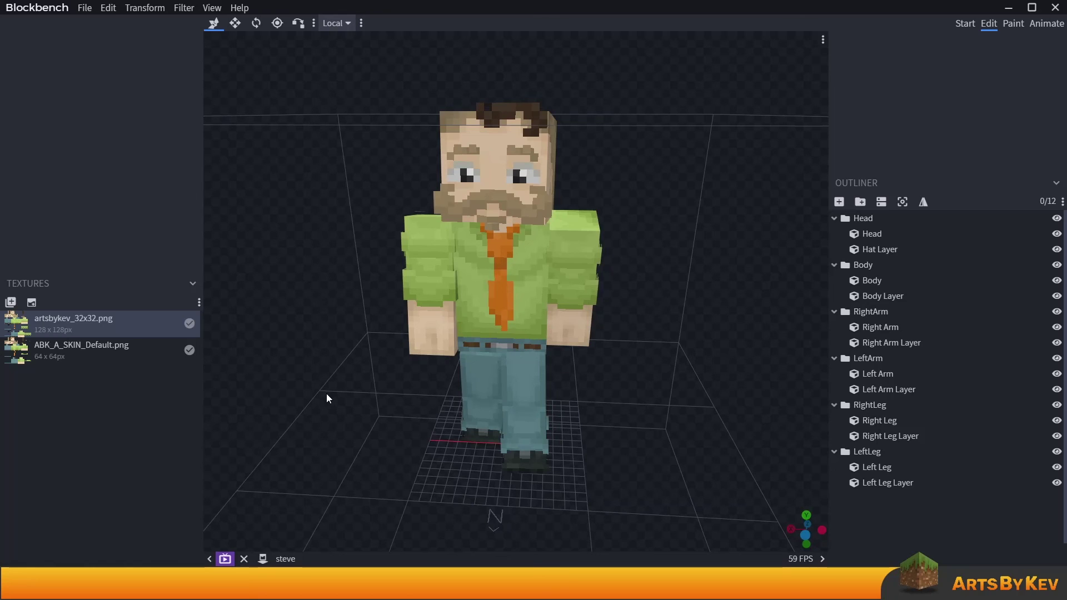
mouse_move(327, 394)
left_mouse_down()
mouse_move(362, 409)
mouse_move(346, 397)
left_mouse_up()
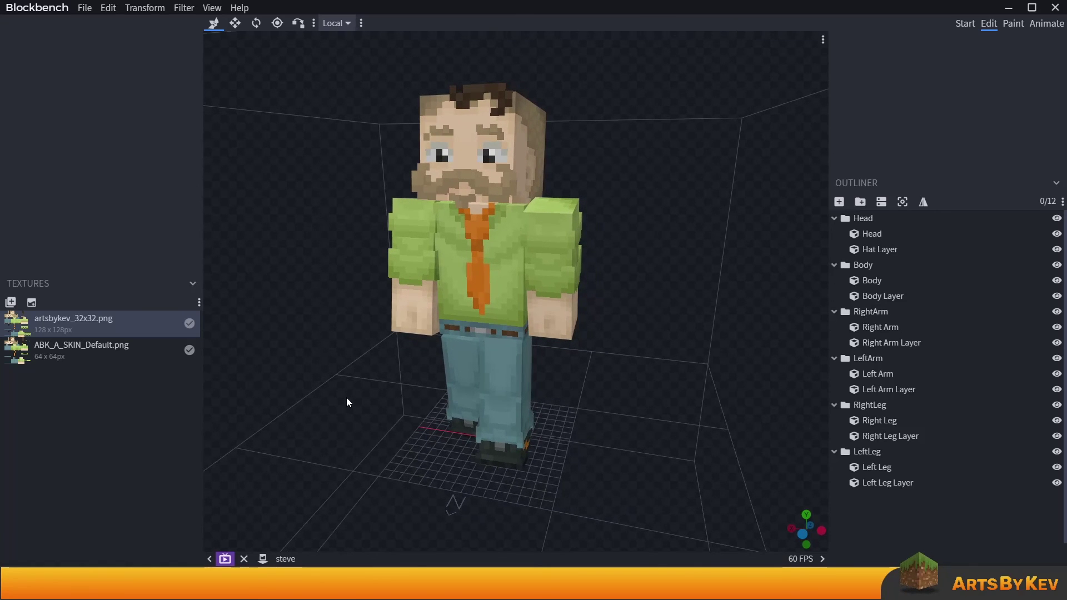
left_click_drag(348, 392, 376, 401)
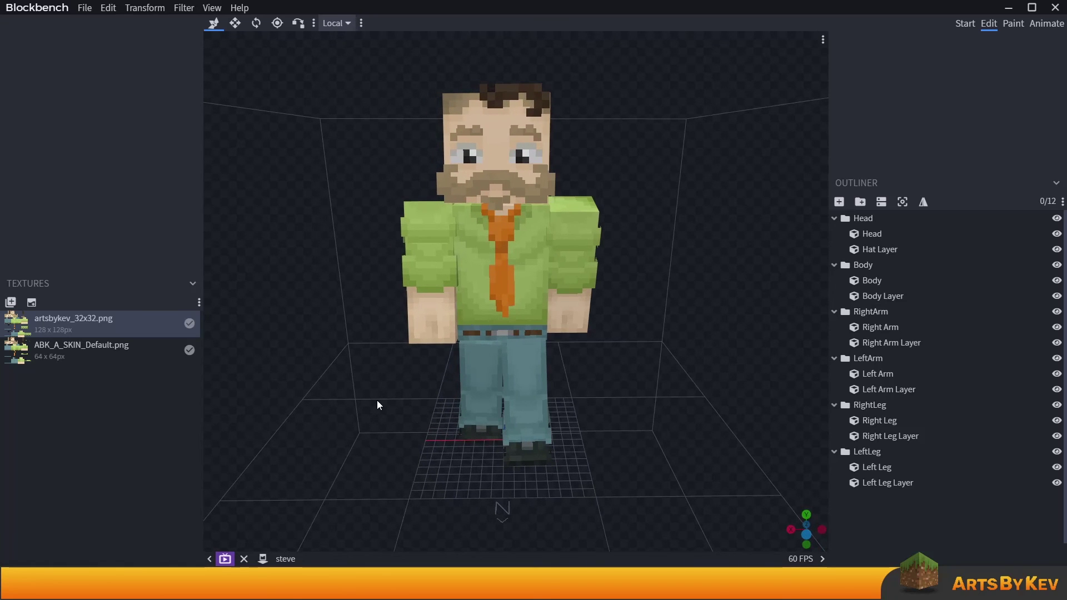